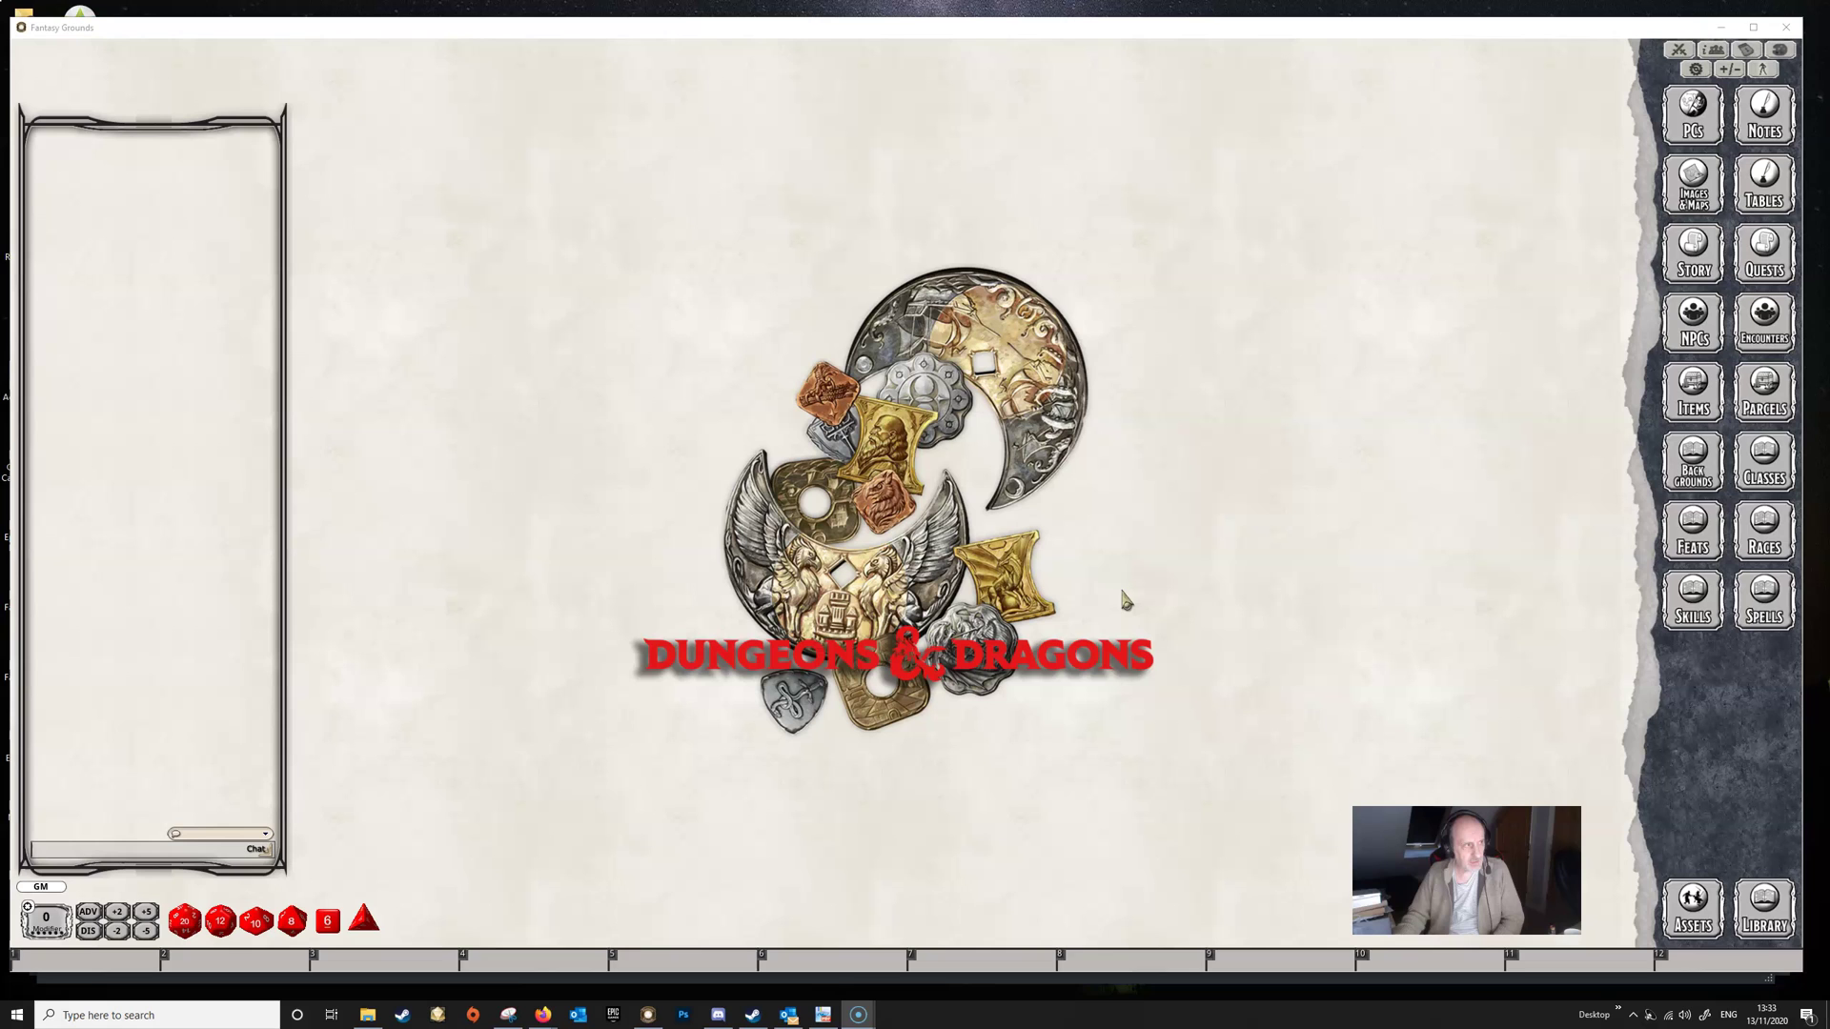
Step: Switch to File Explorer and open the images folder inside the Fantasy Grounds data folder
left_click(1056, 575)
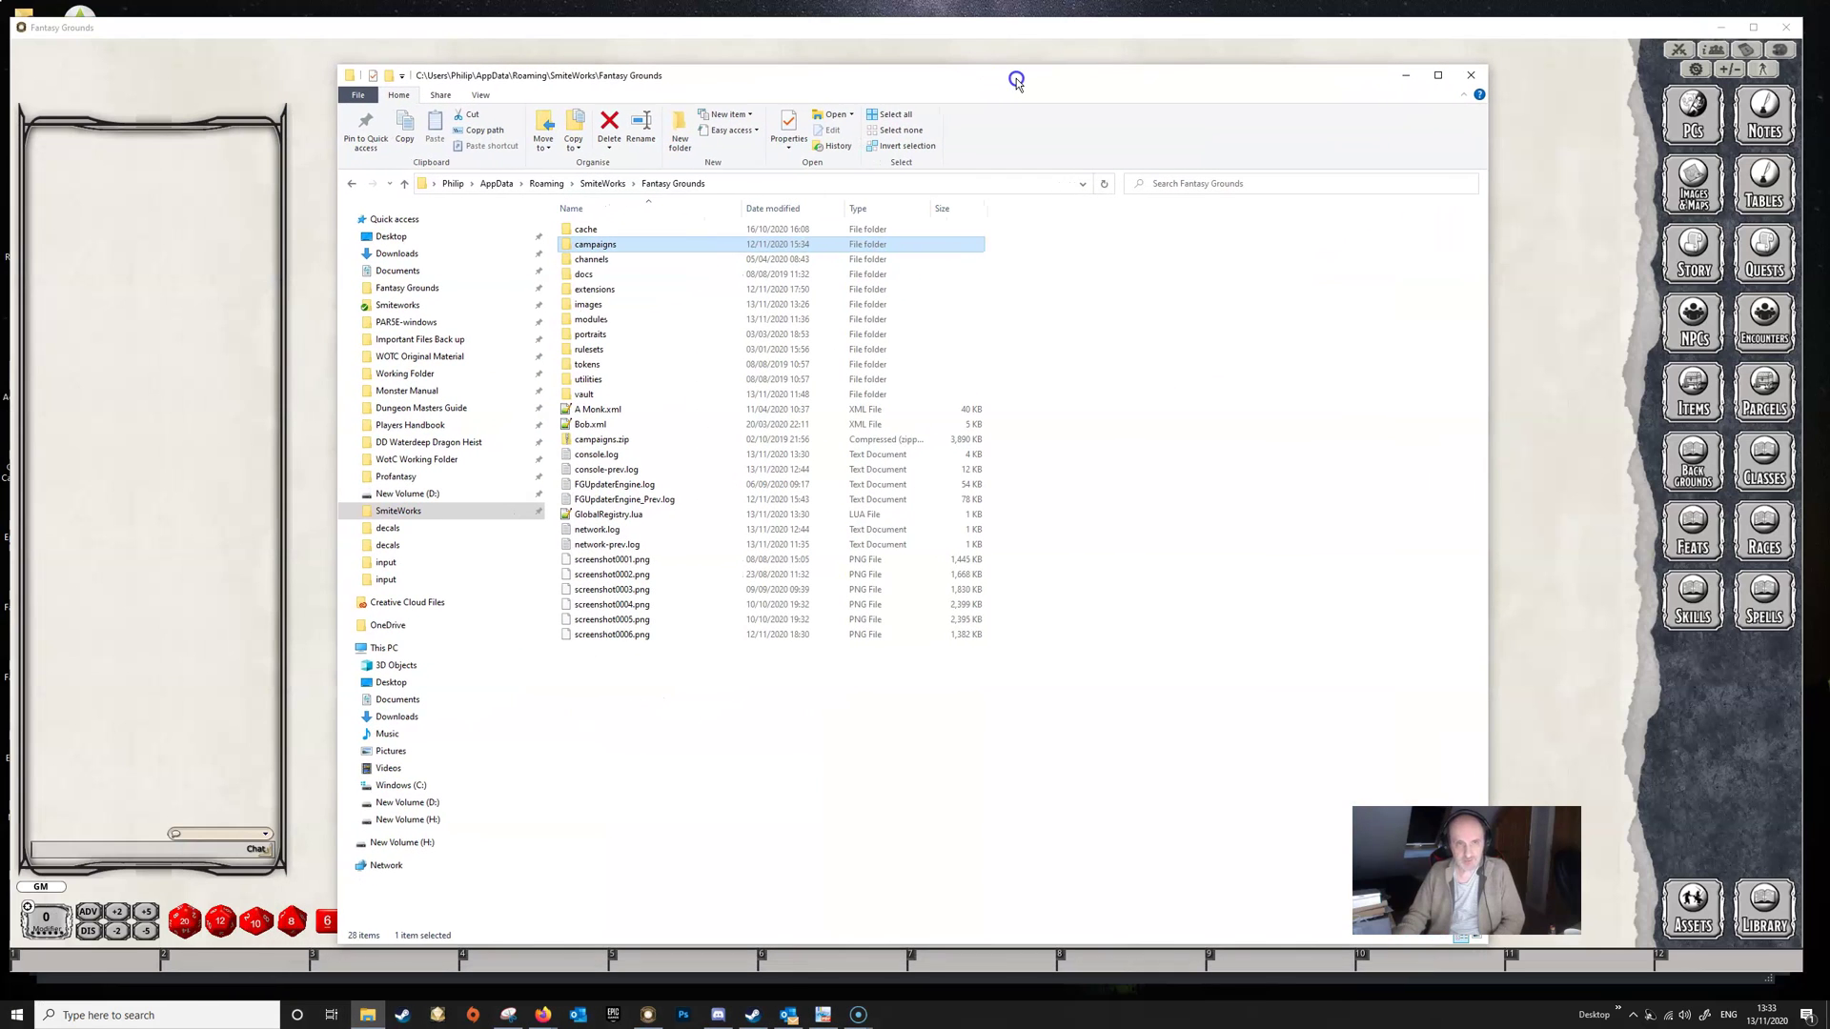
left_click(605, 324)
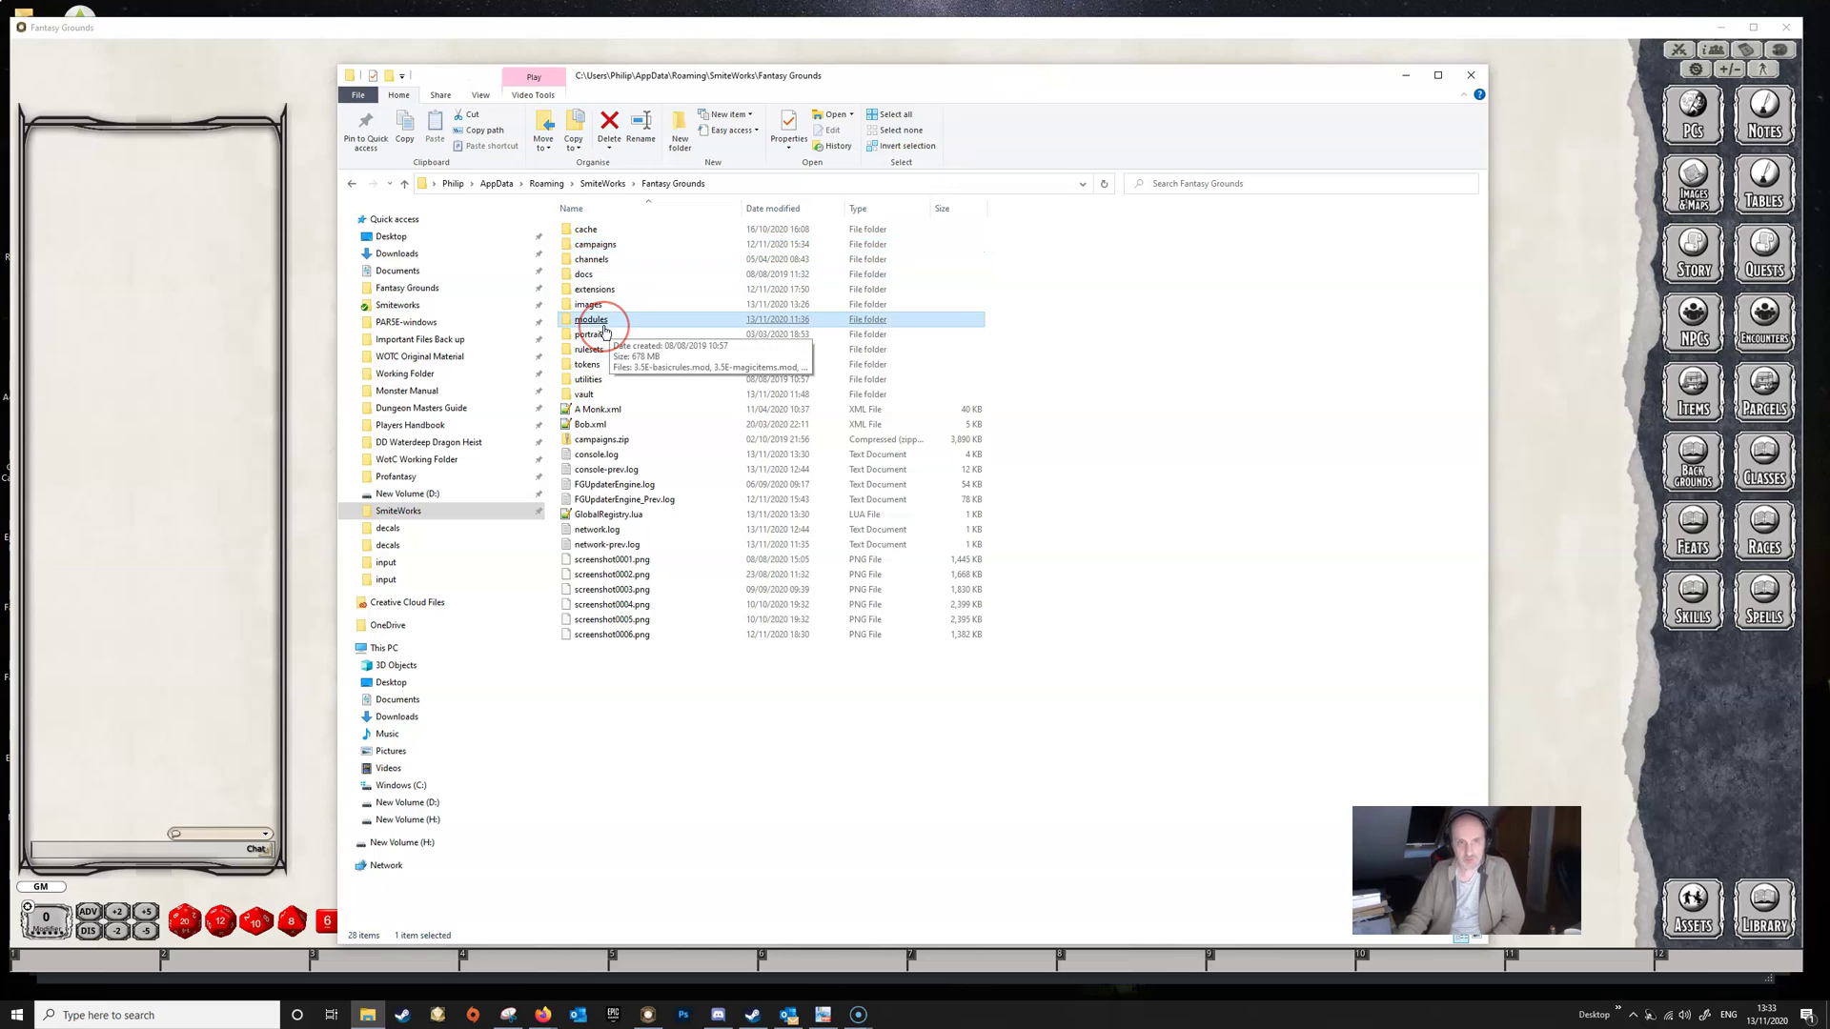
left_click(630, 260)
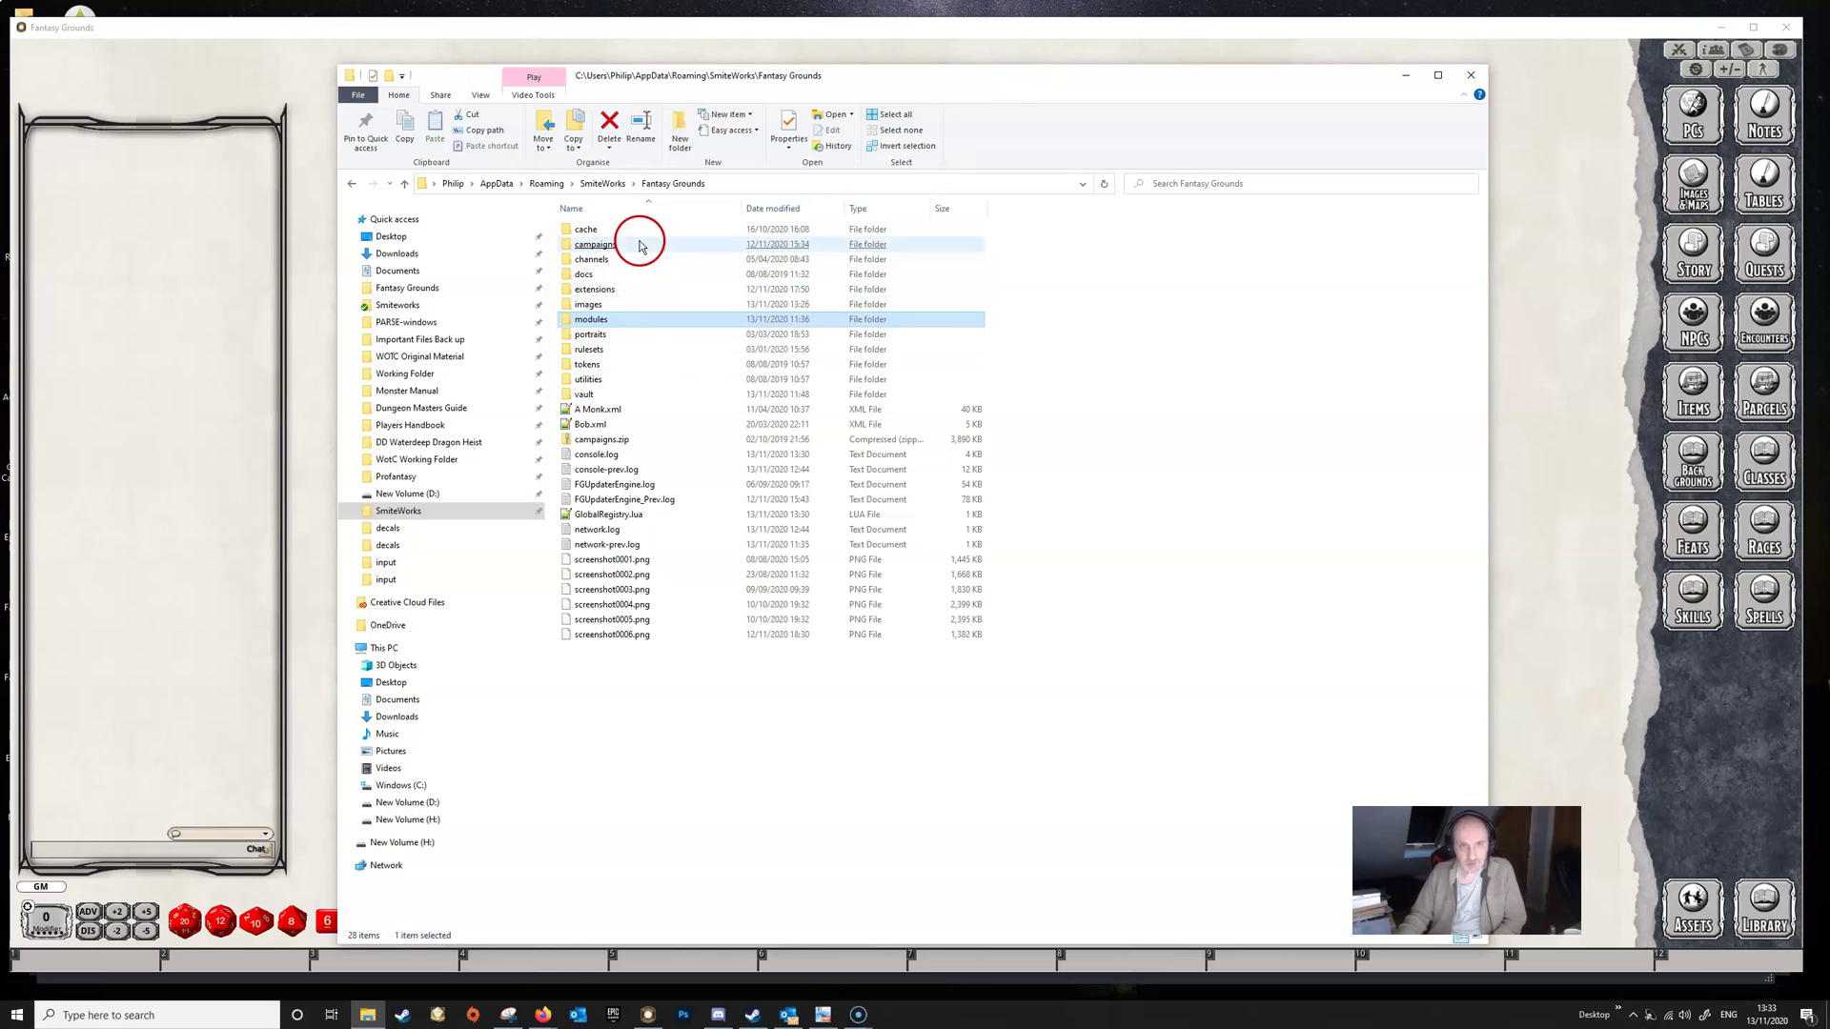
left_click(619, 306)
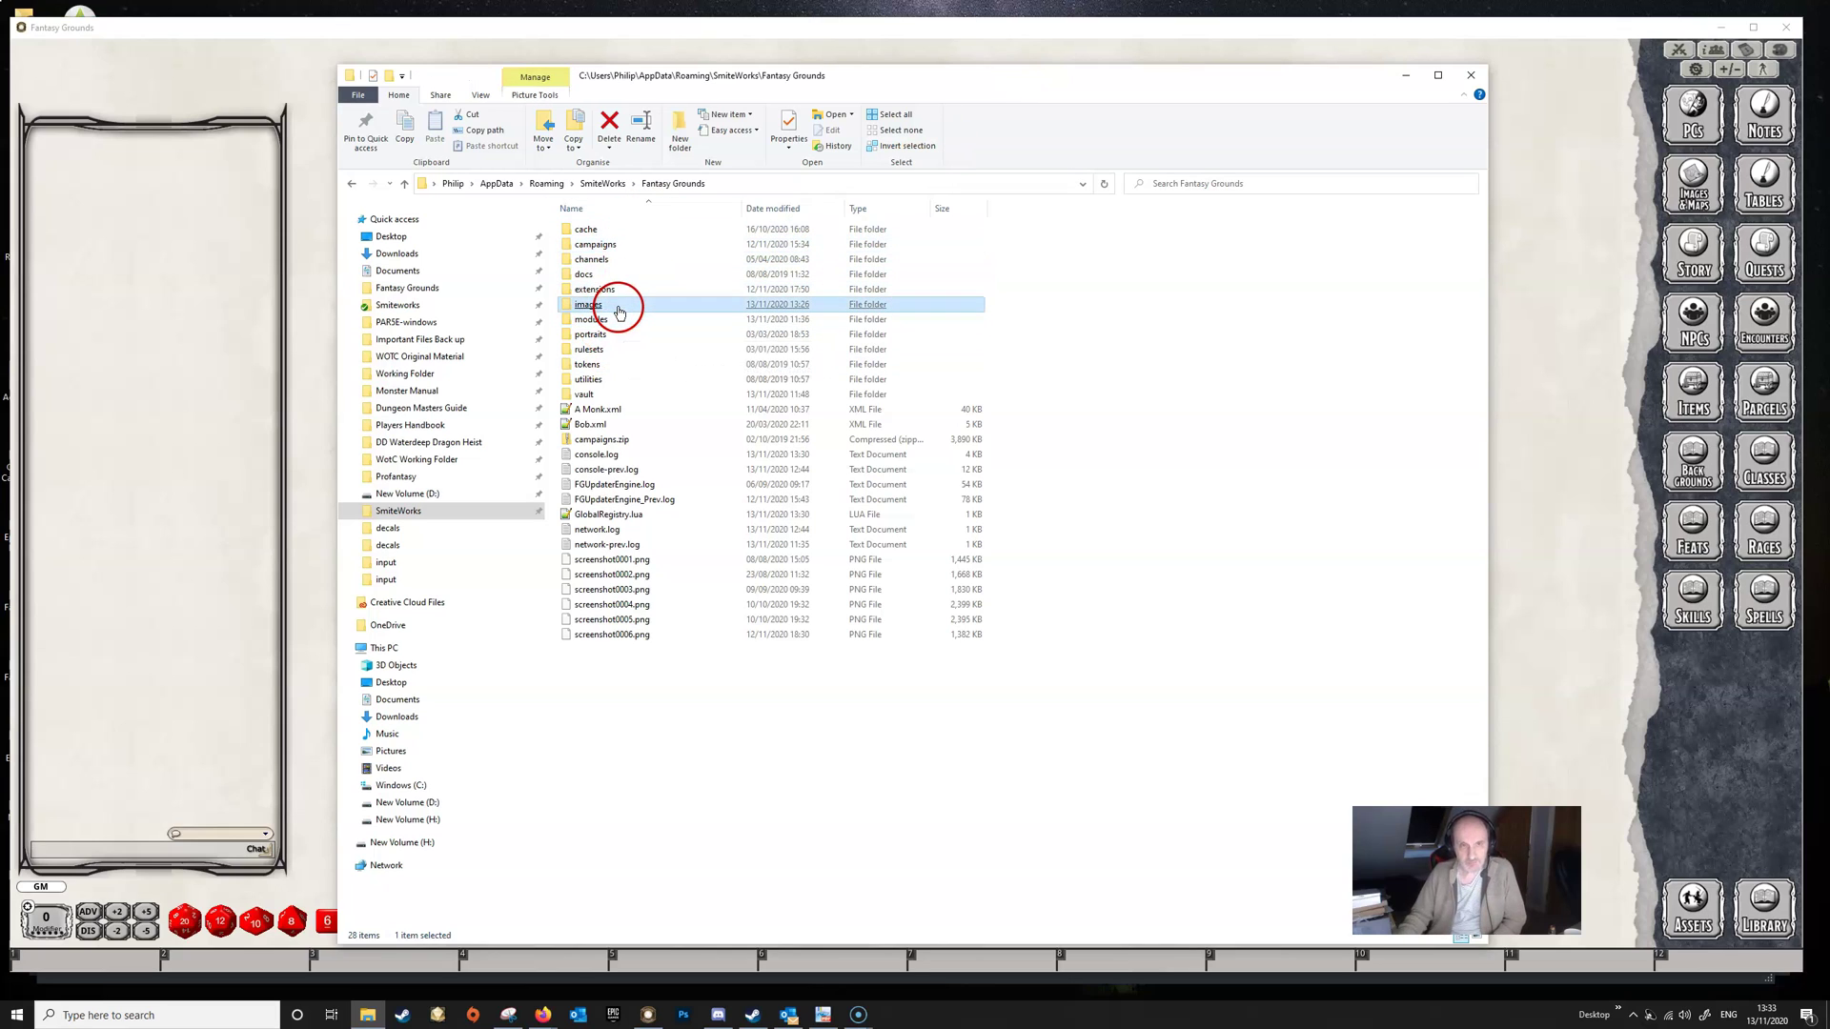
double_click(619, 306)
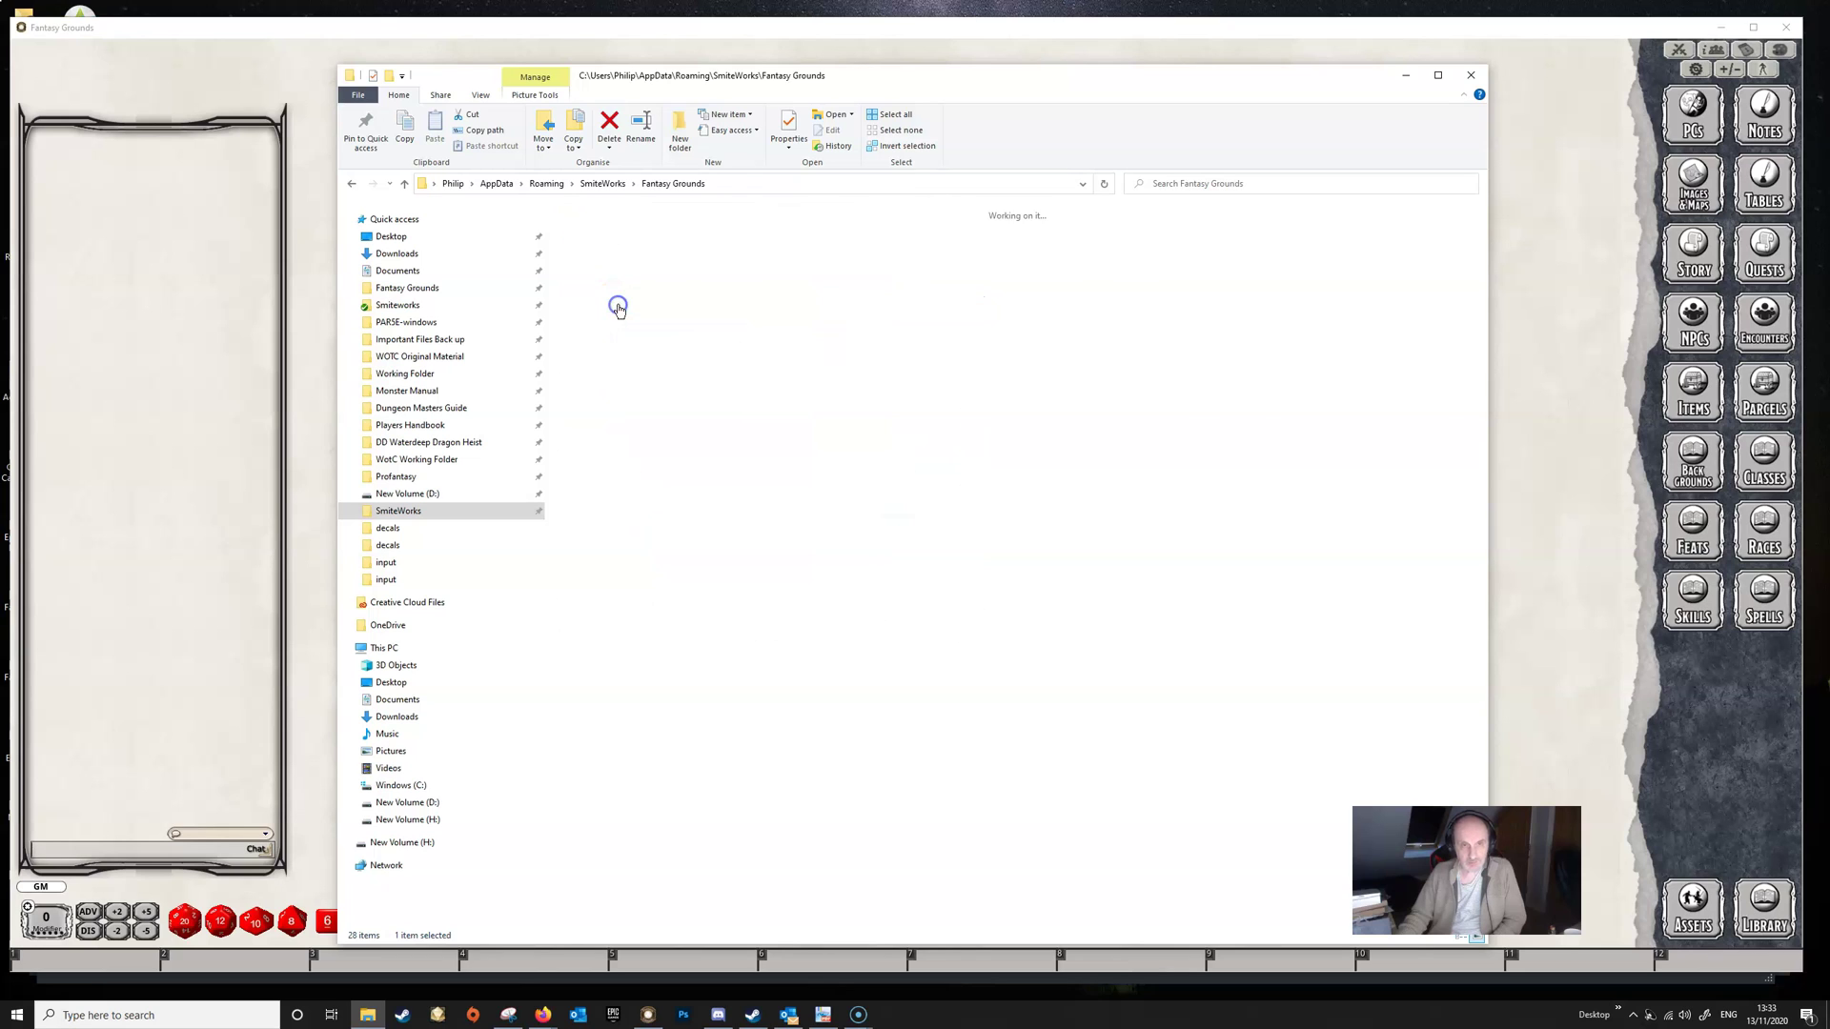
left_click(615, 303)
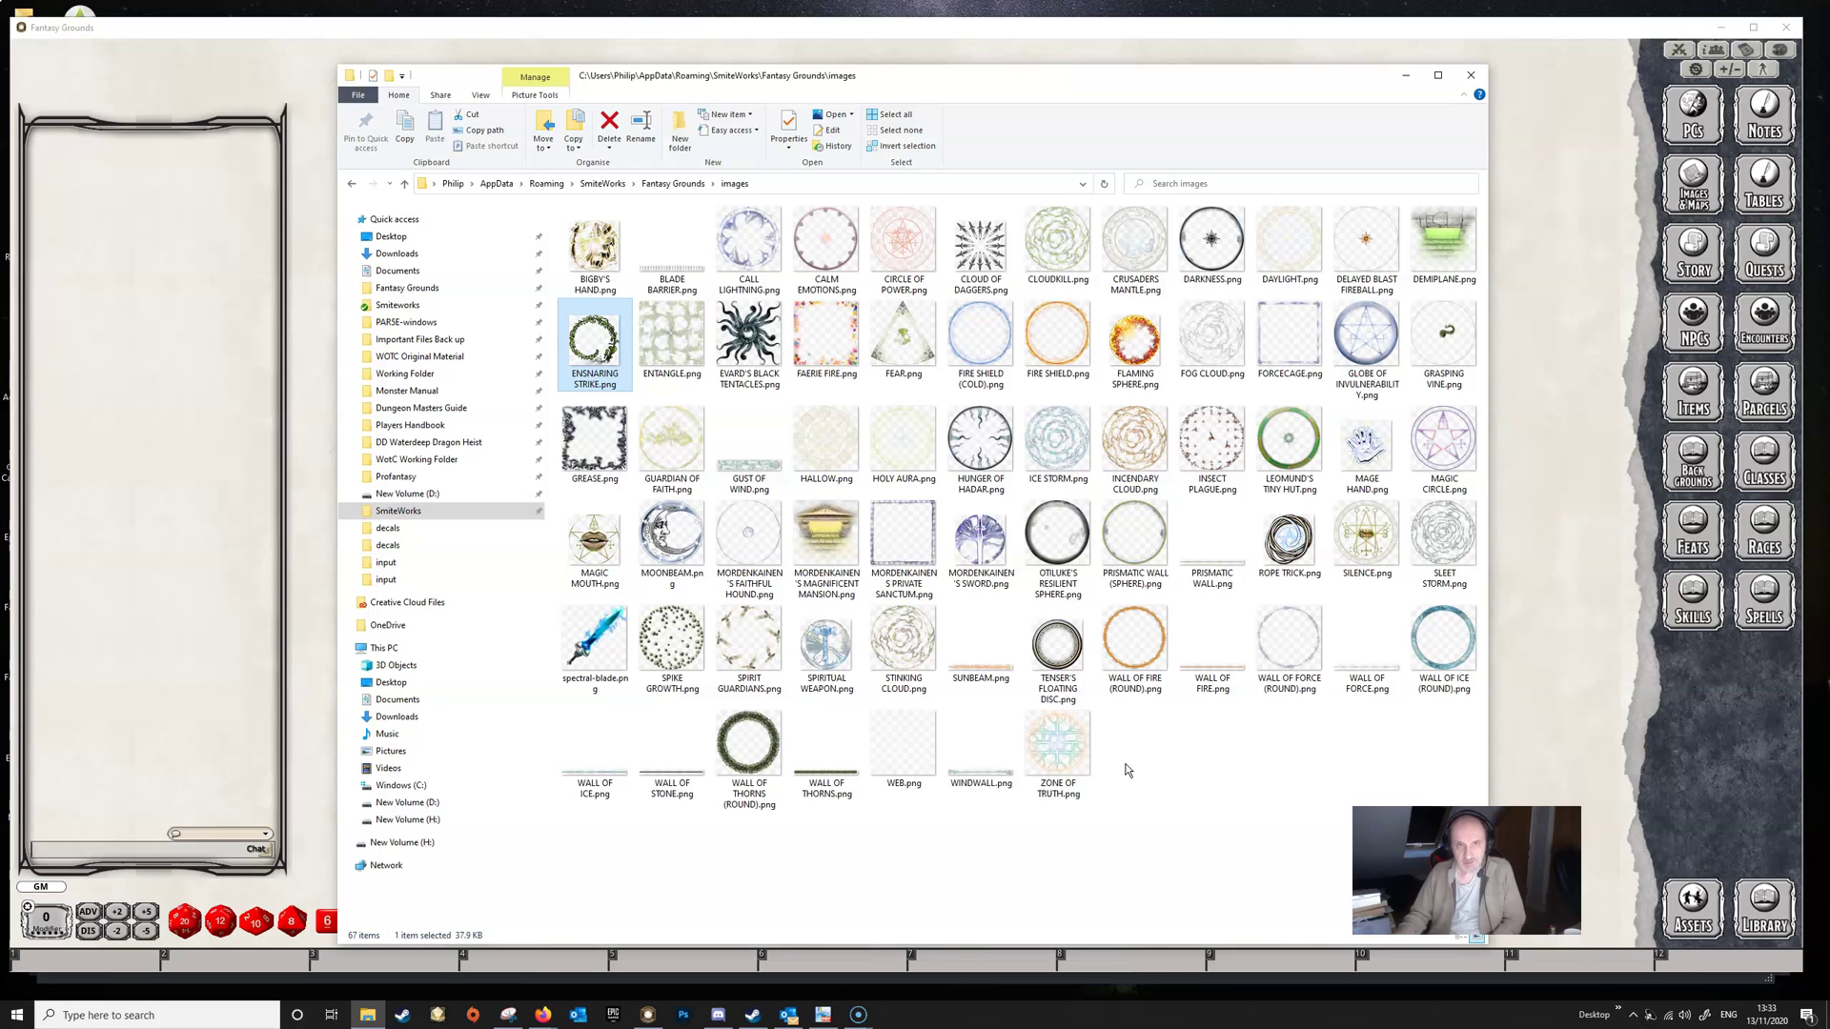
Step: Open the images folder of the Videos campaign, inside the Fantasy Grounds campaigns folder
left_click(679, 194)
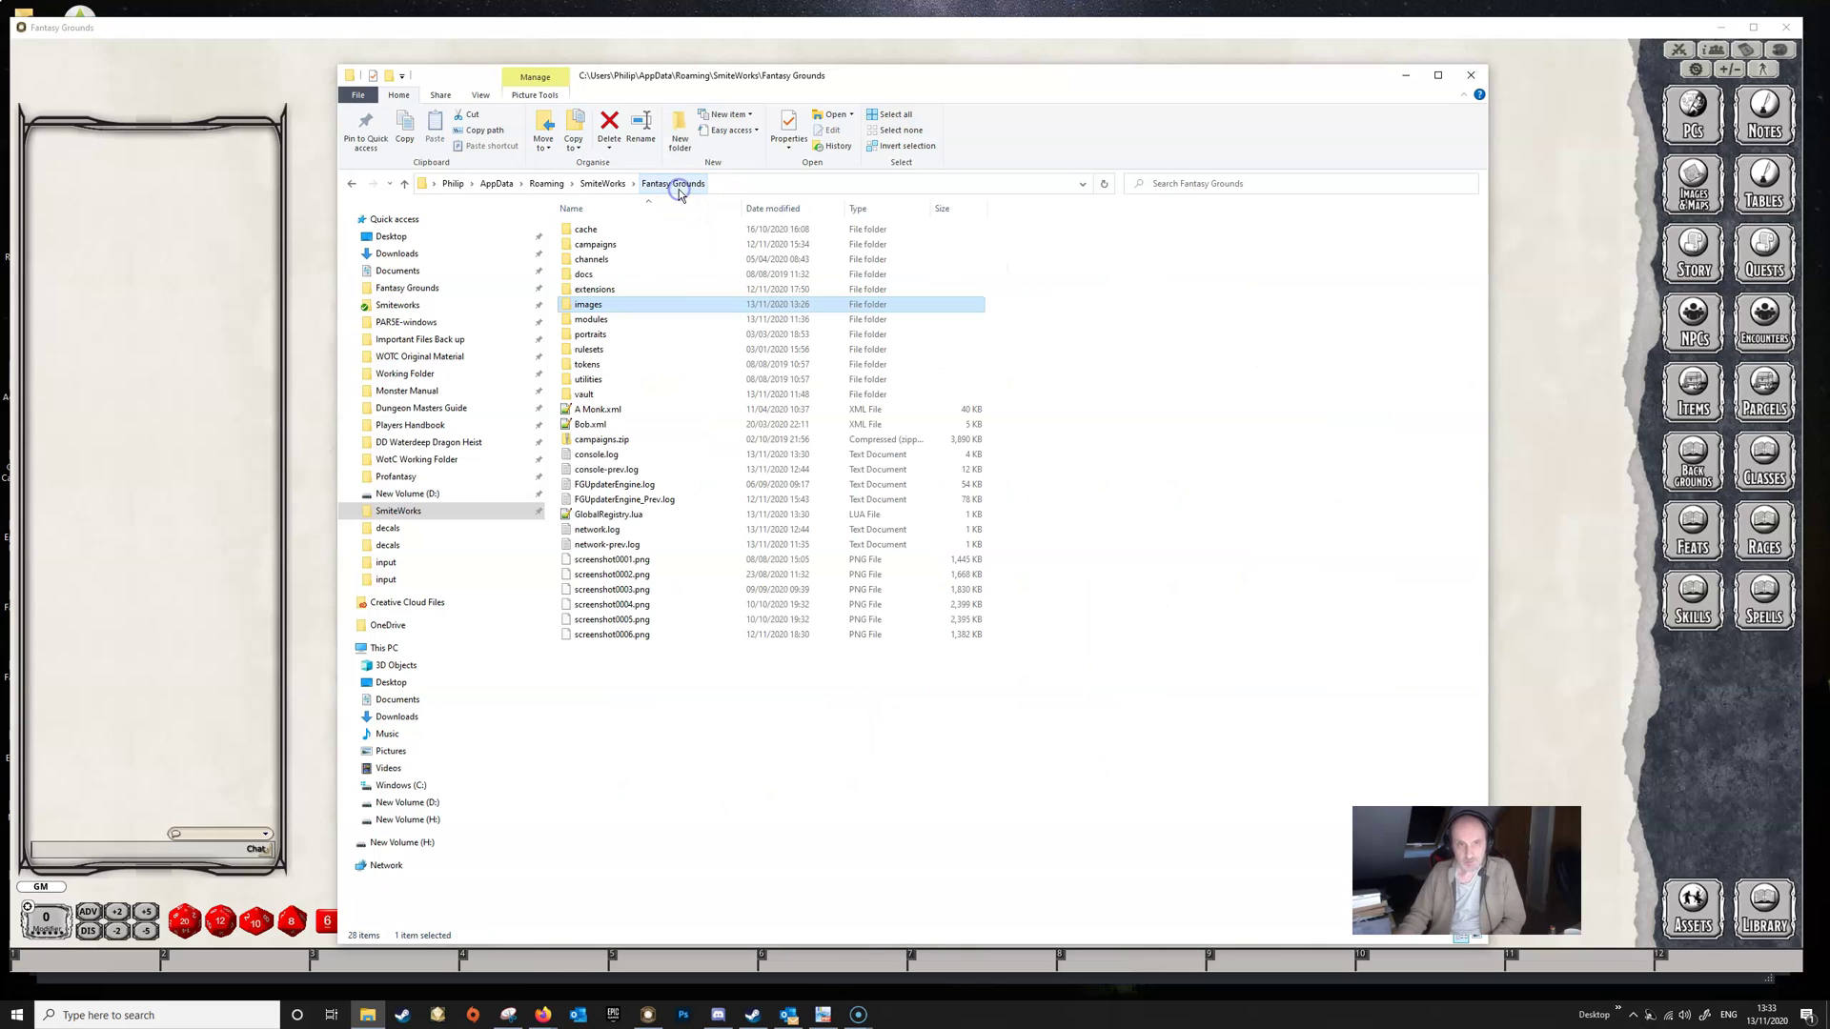
left_click(608, 245)
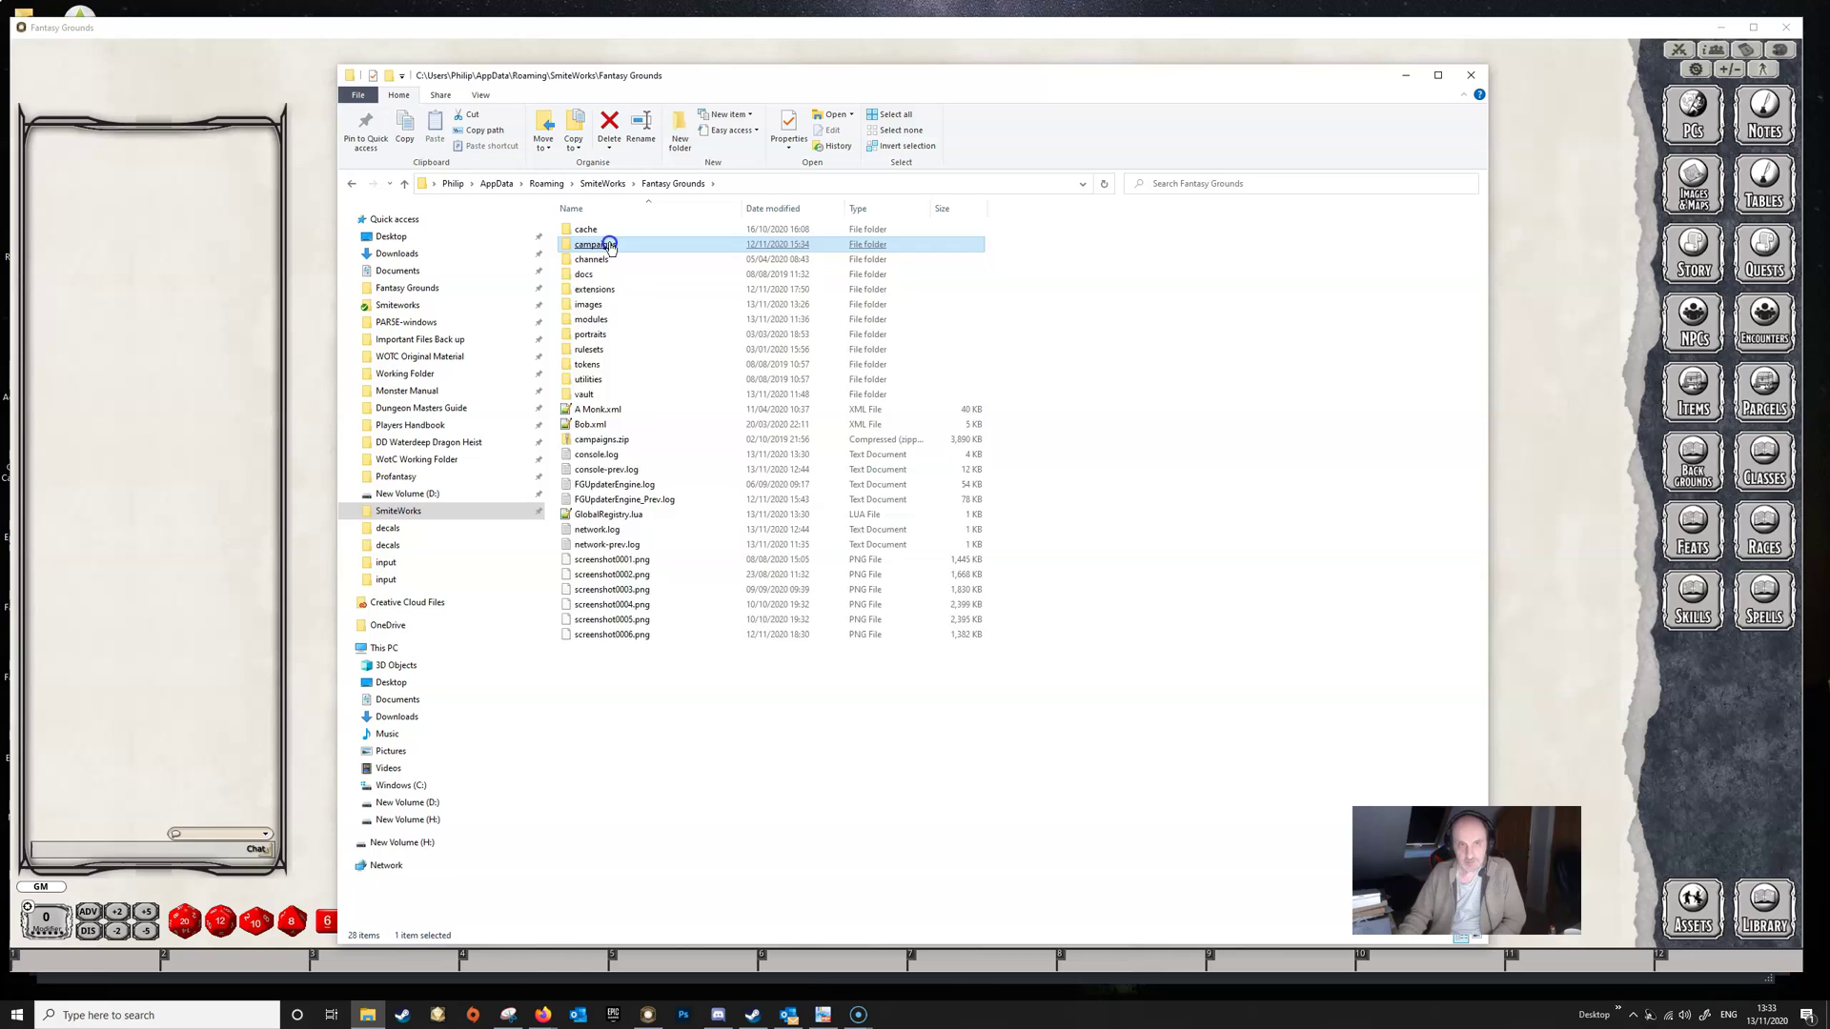
double_click(610, 245)
scroll(592, 735, "down", 10)
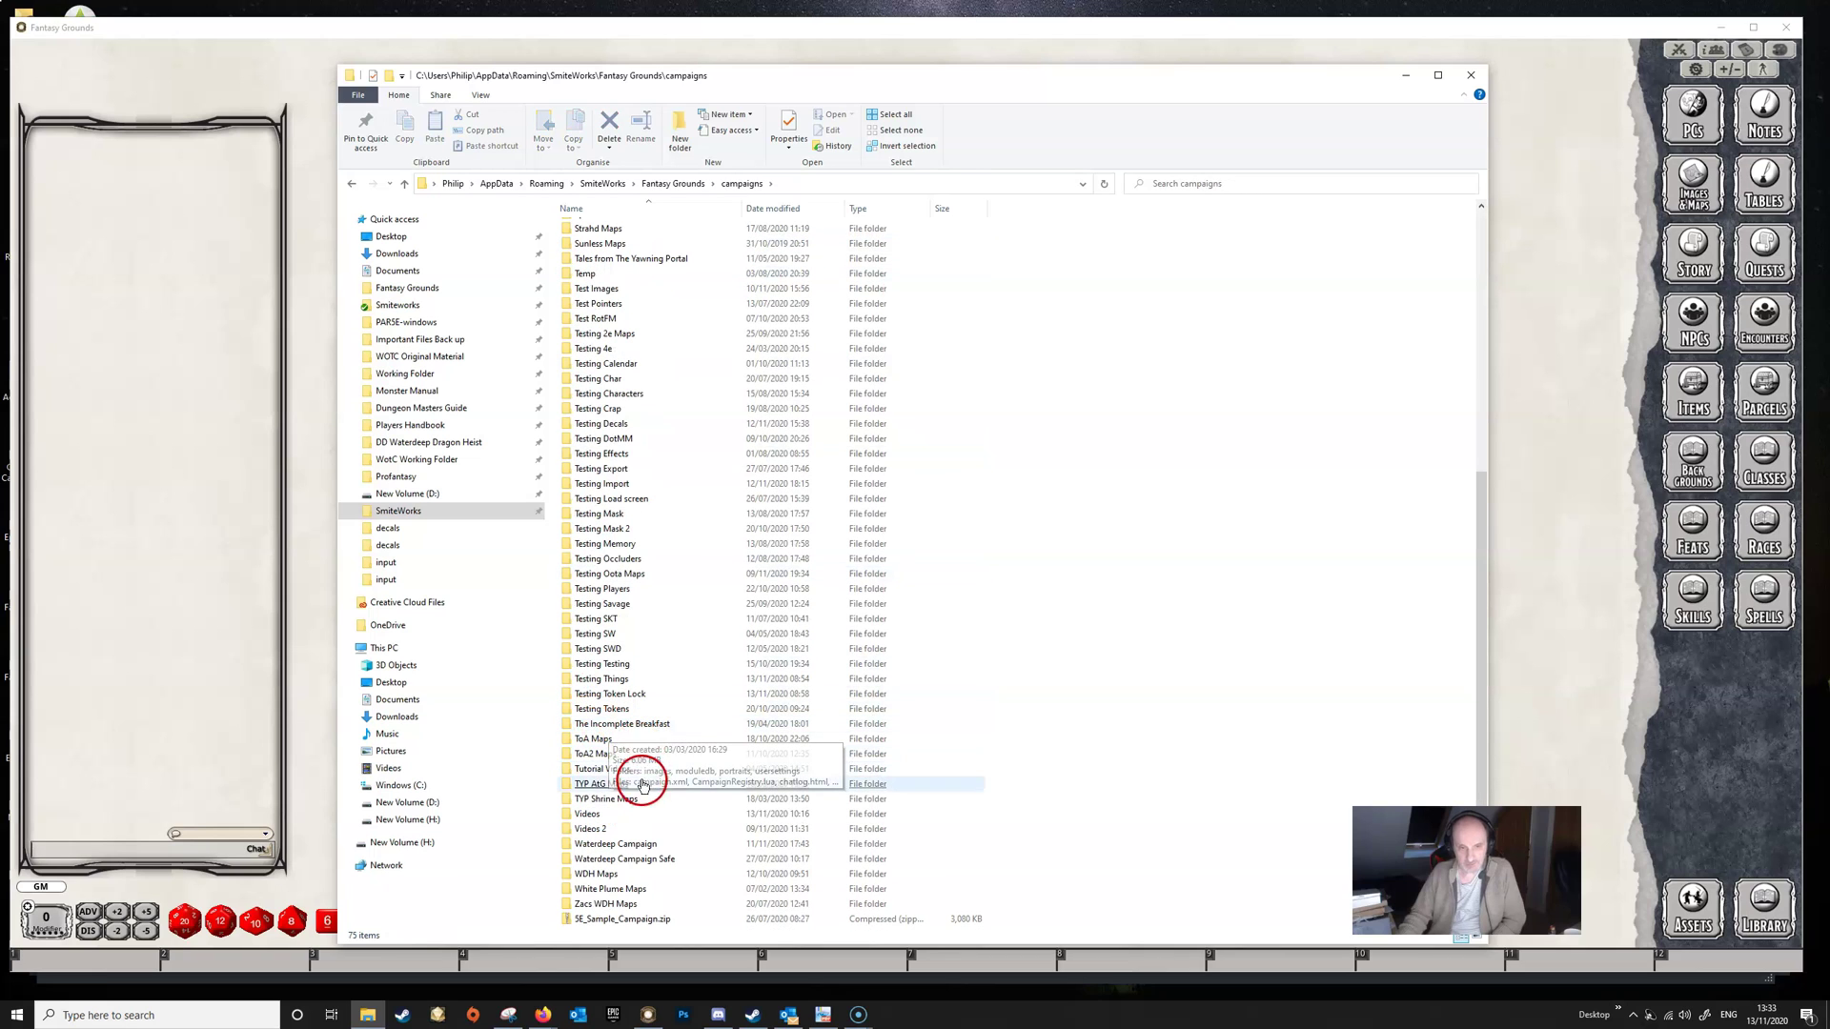
double_click(610, 812)
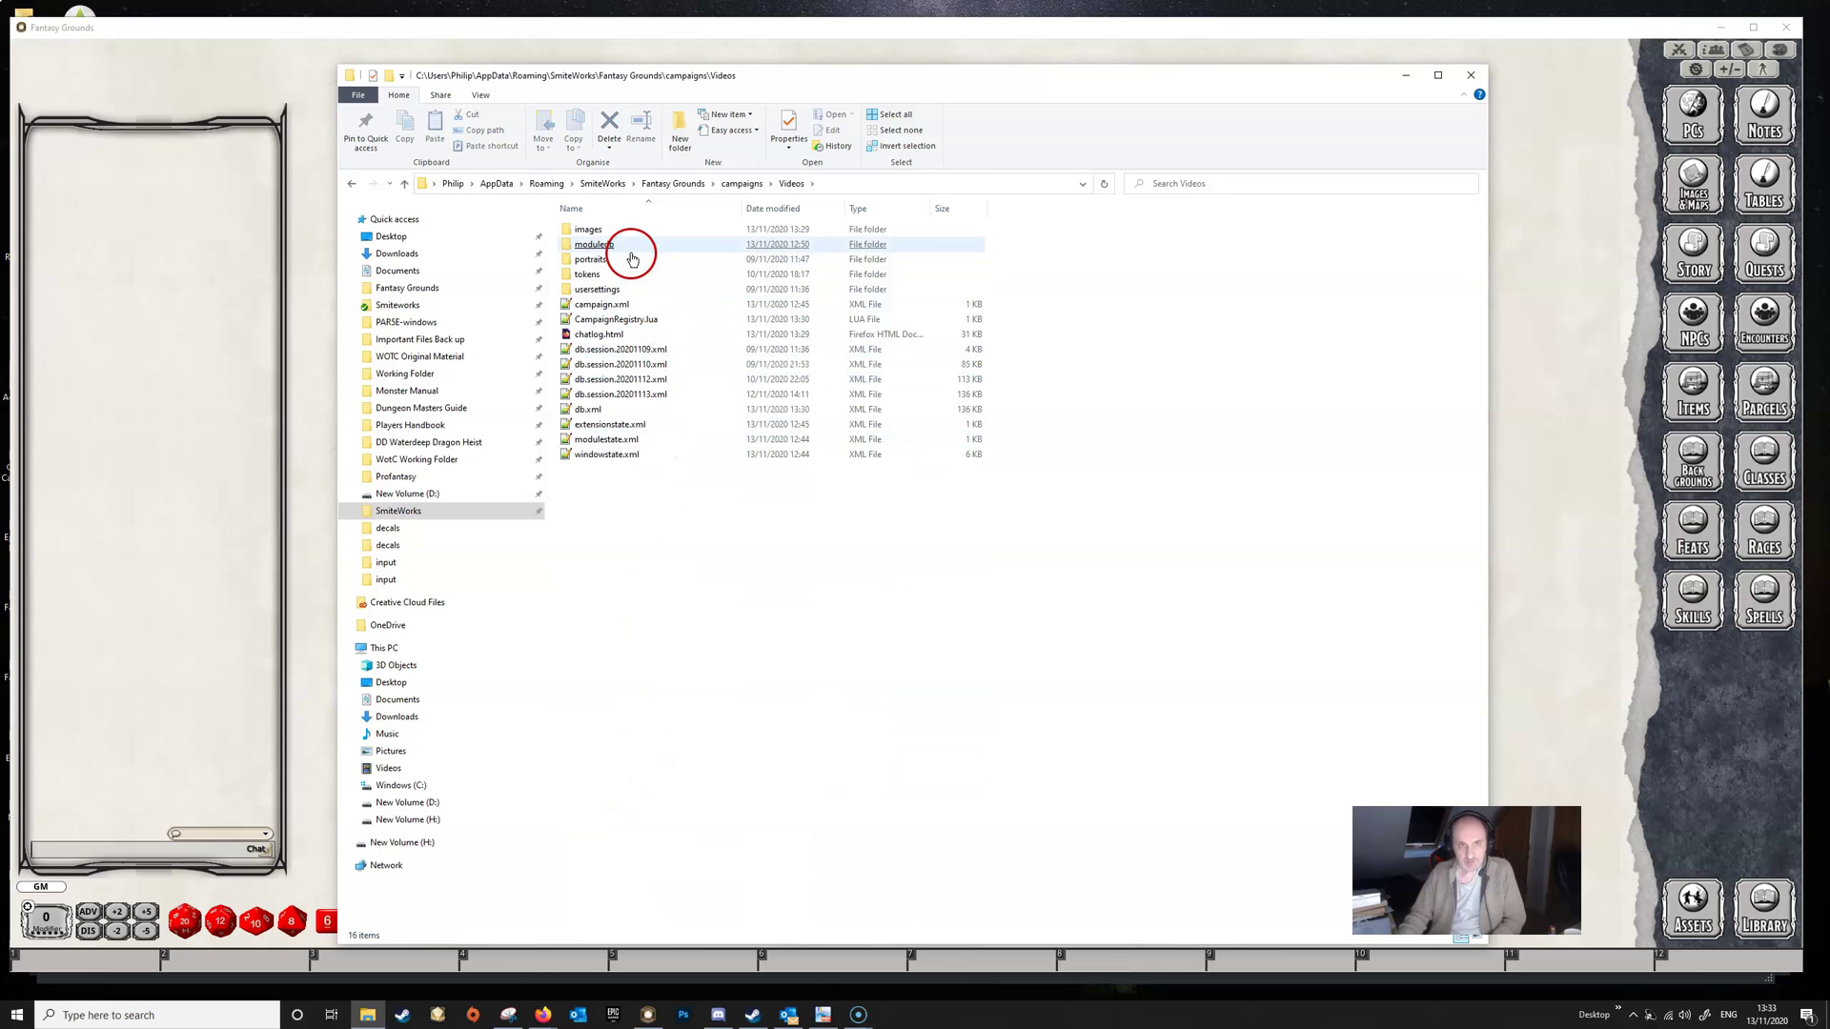
left_click(625, 232)
double_click(625, 232)
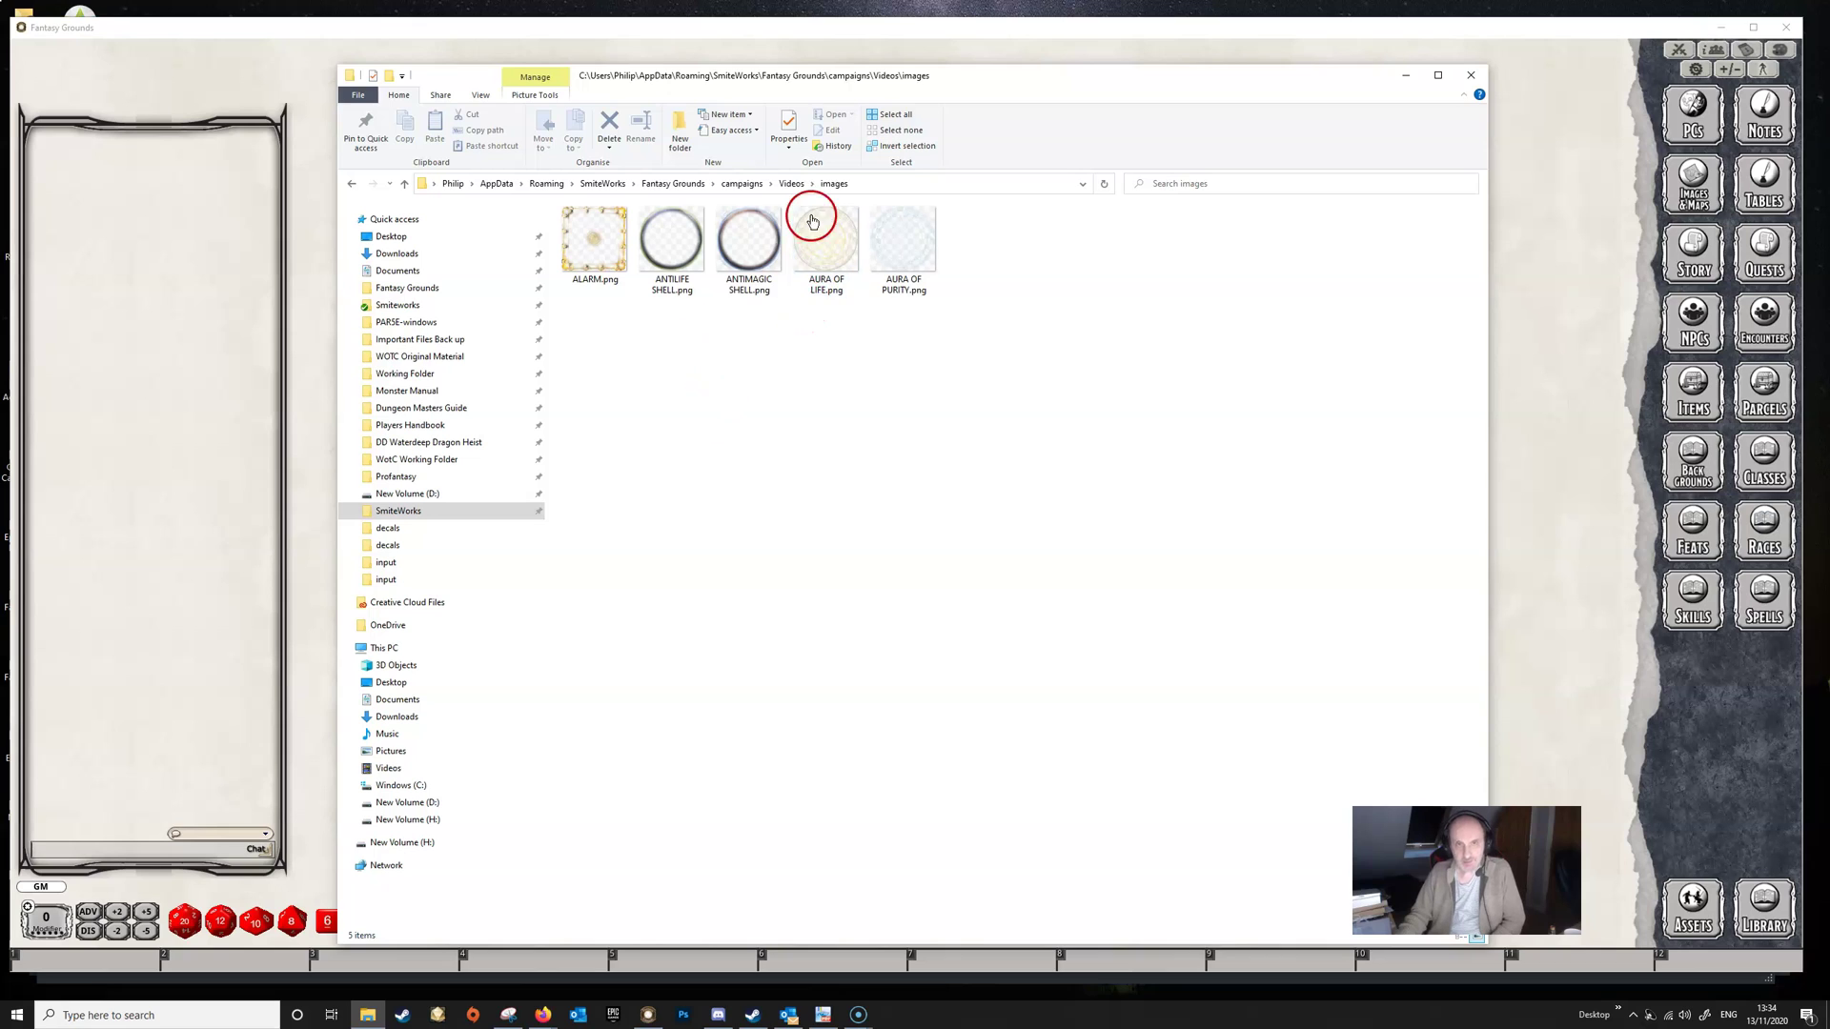
Step: Return to the main Fantasy Grounds data folder, select its images folder, and minimize File Explorer to get back to Fantasy Grounds
left_click(741, 185)
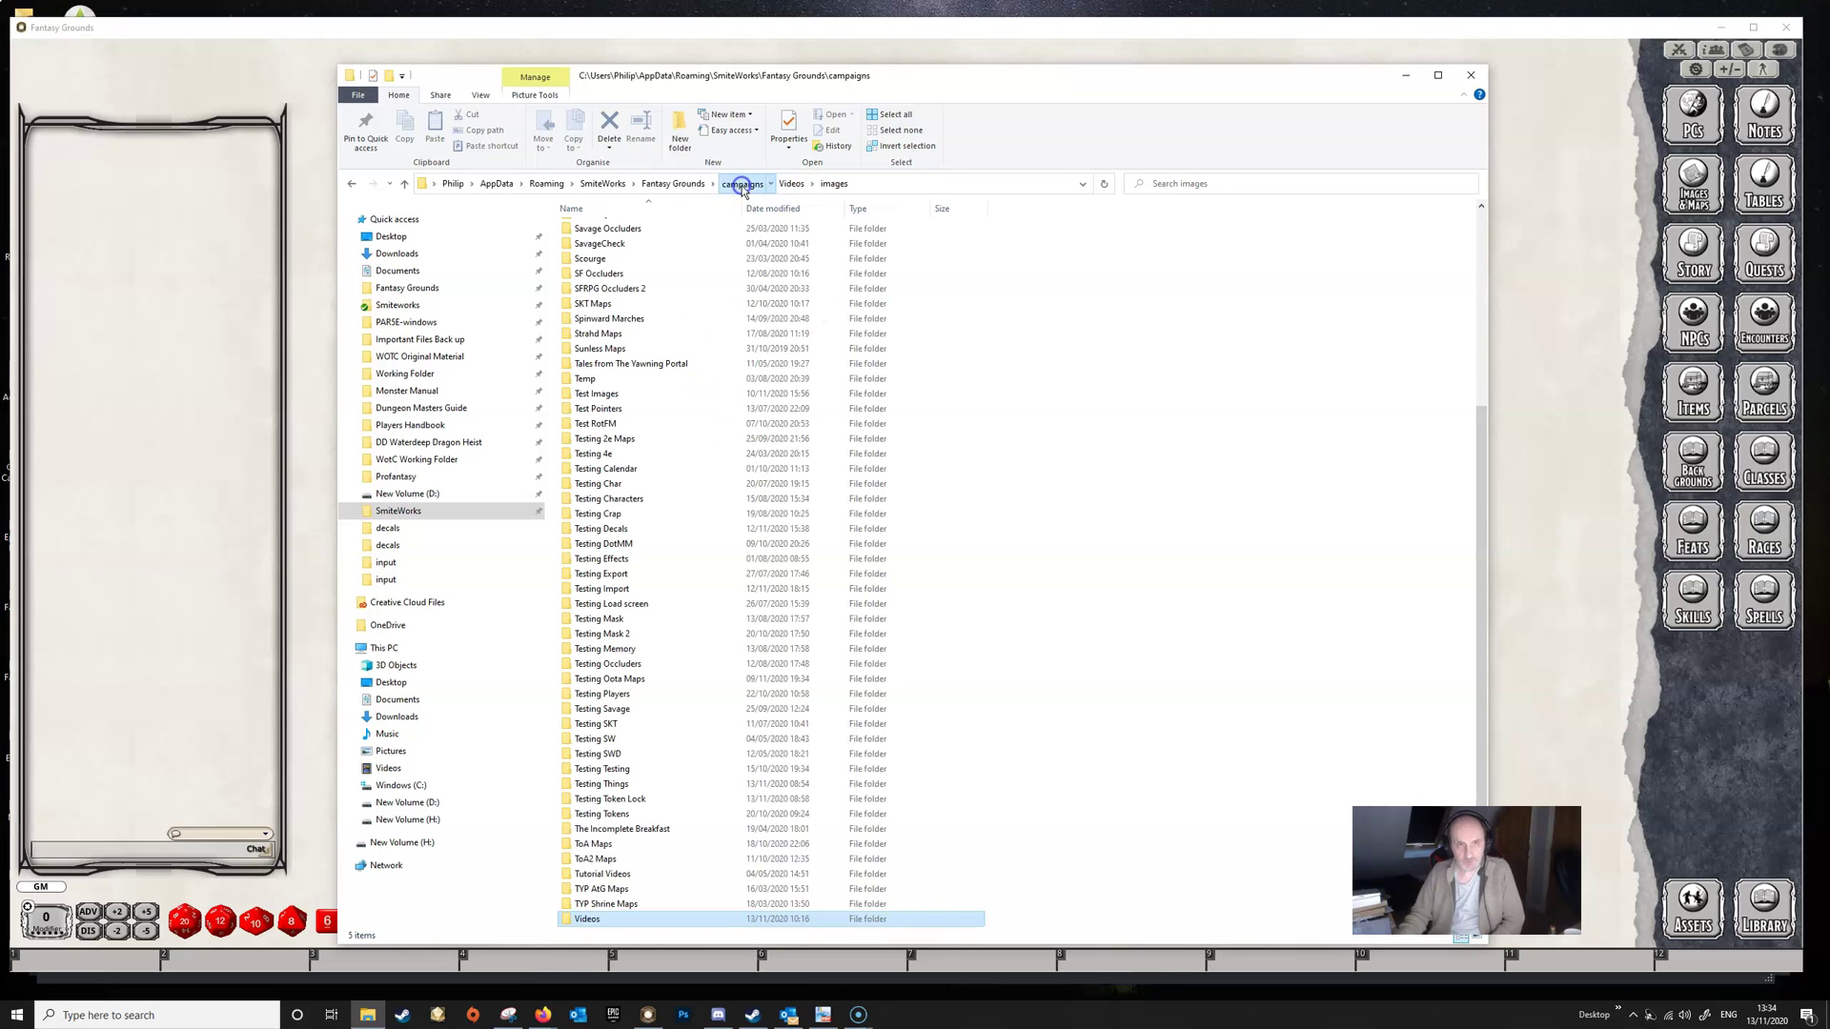
left_click(672, 184)
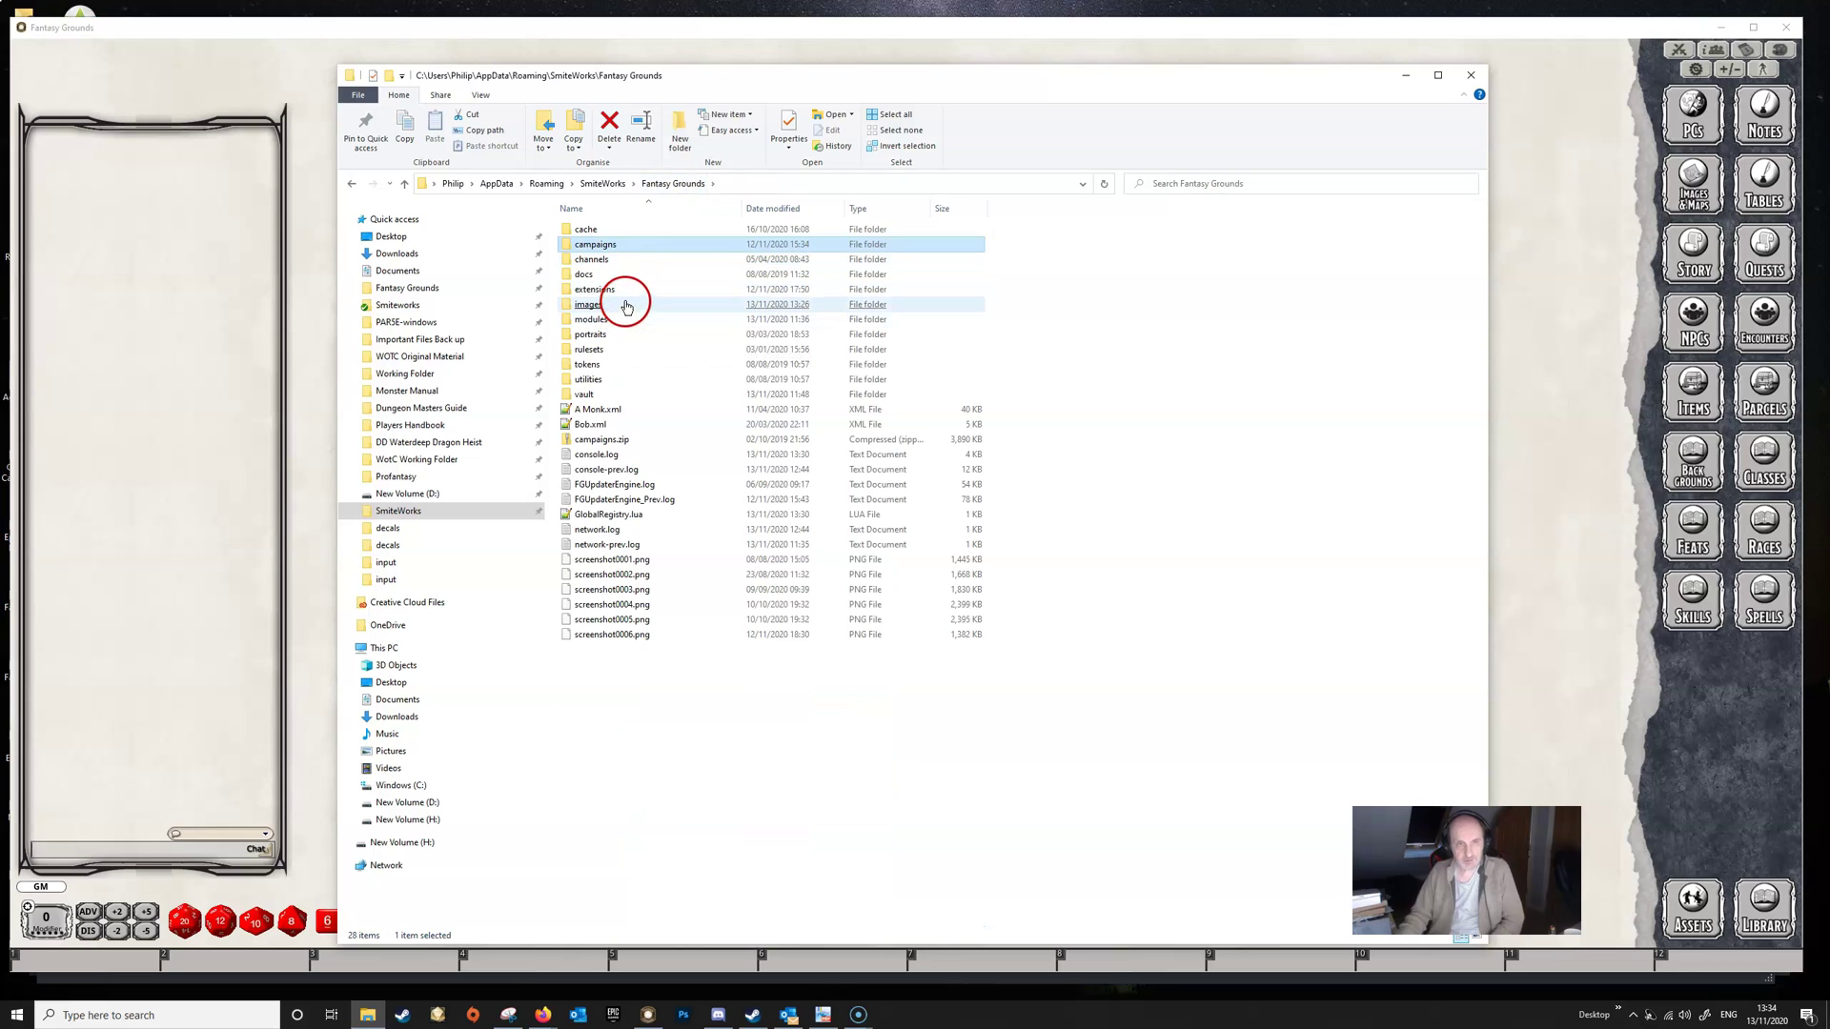
left_click(626, 305)
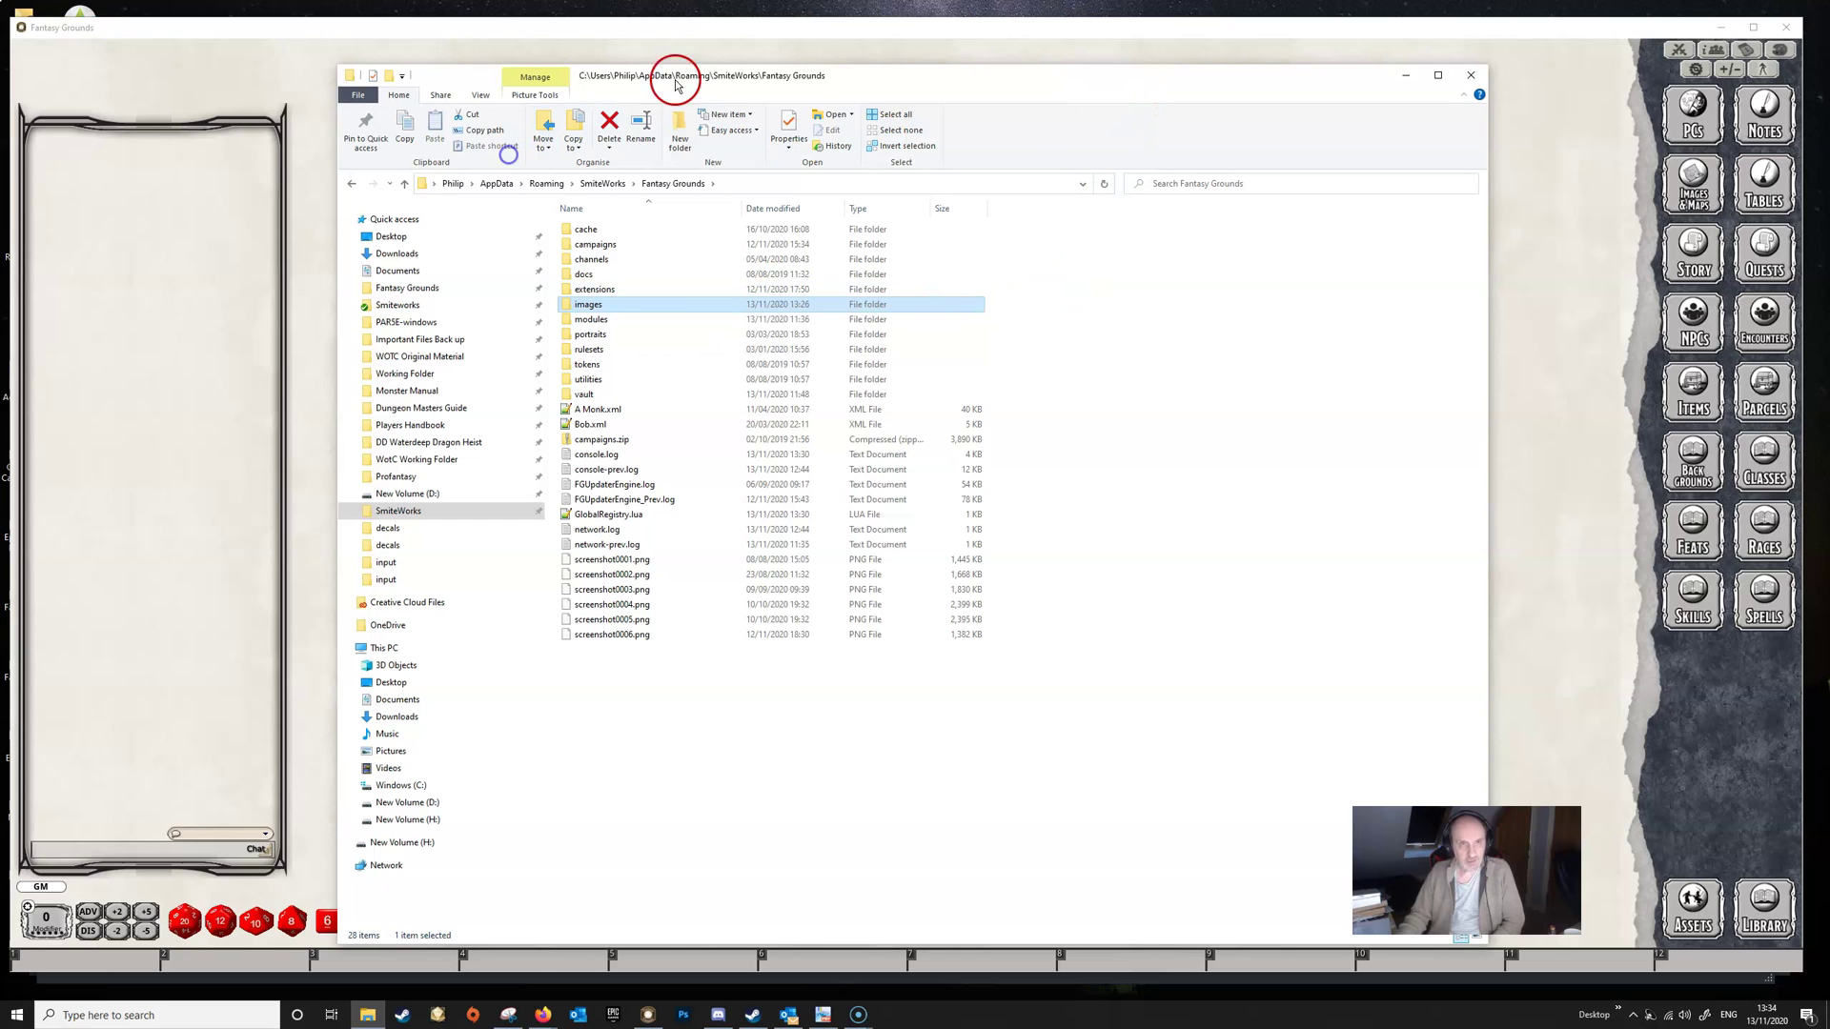
left_click_drag(862, 68, 839, 86)
left_click(1388, 82)
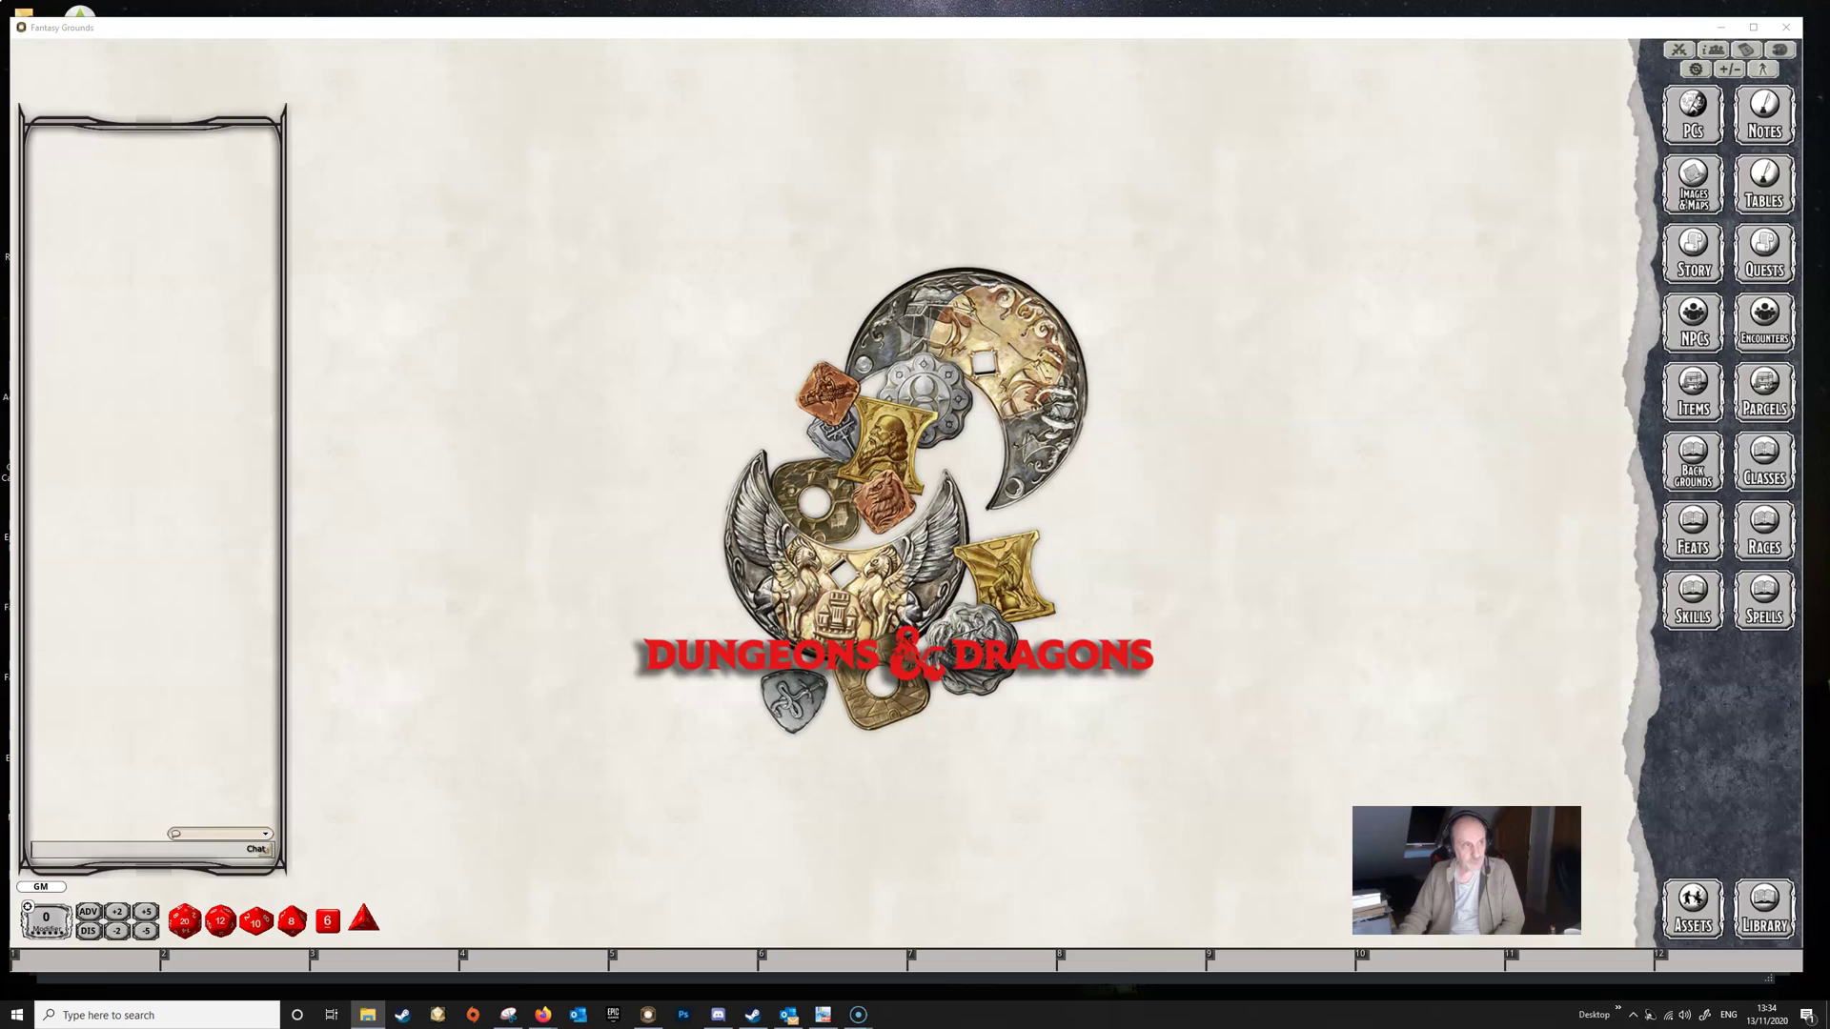
Step: Open the Assets window, filter it to images, and open the Campaign folder
left_click(1691, 910)
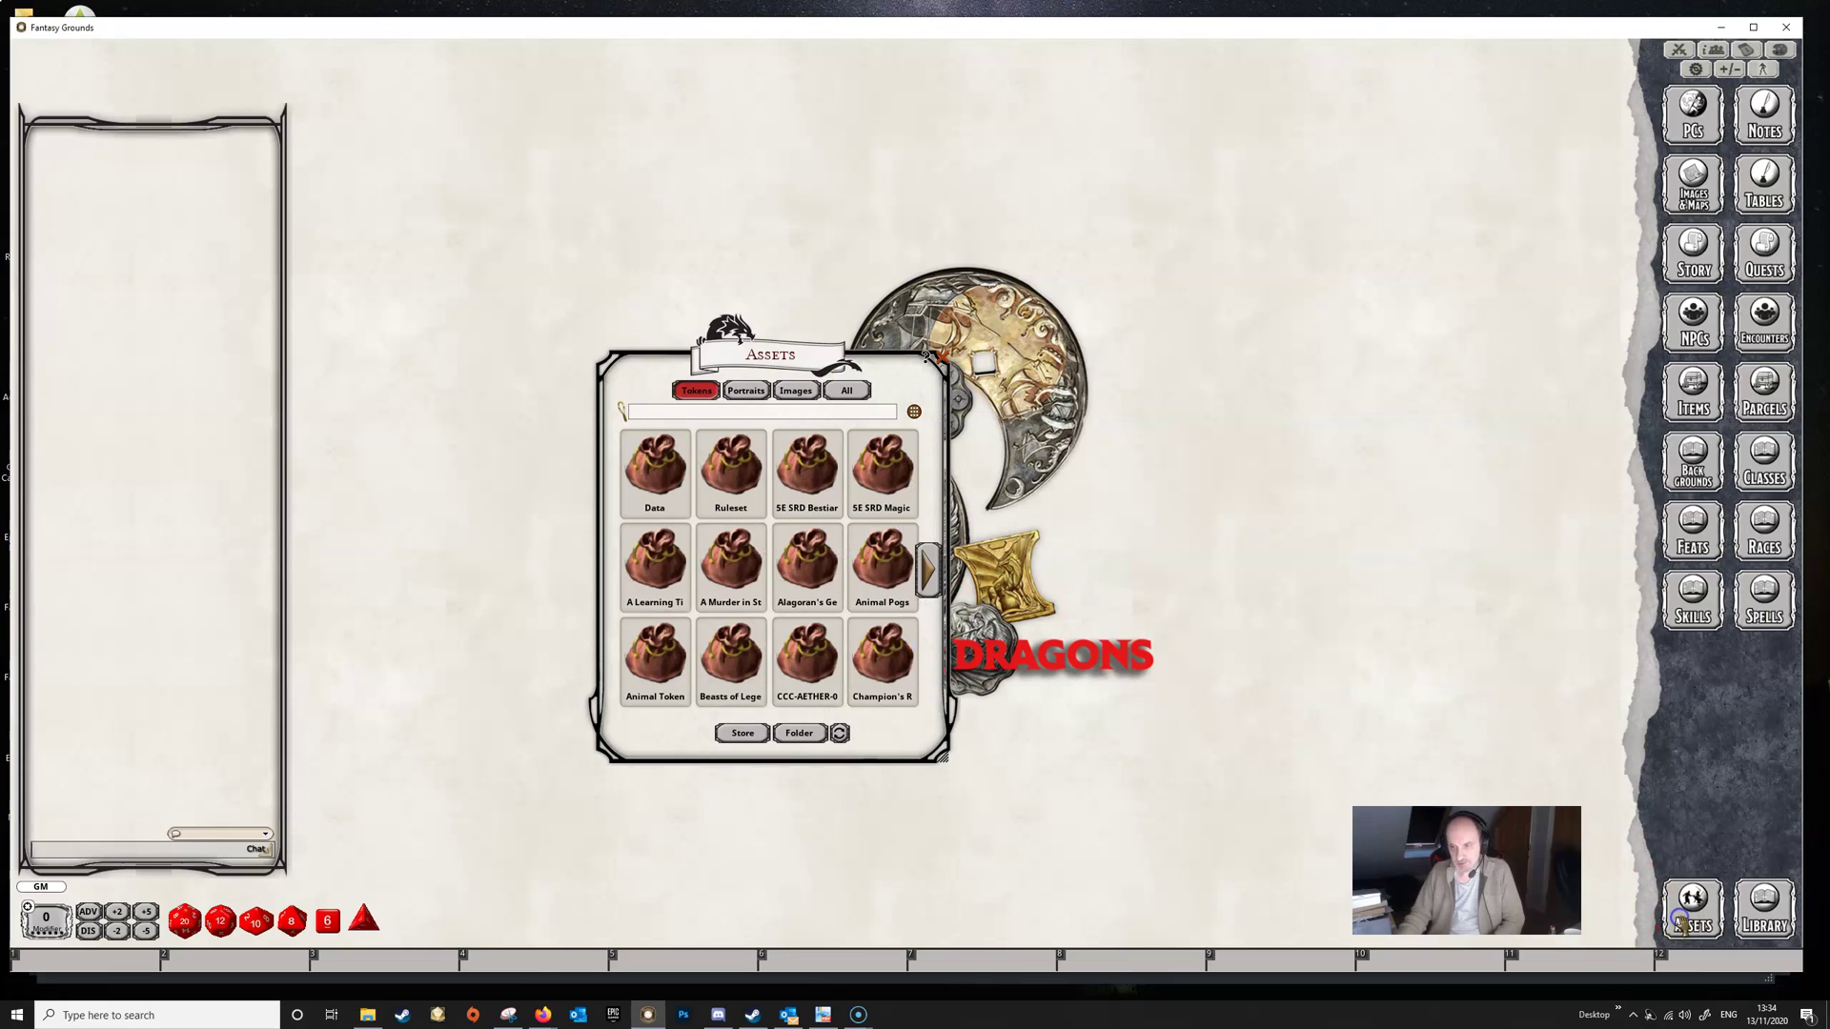
left_click(795, 393)
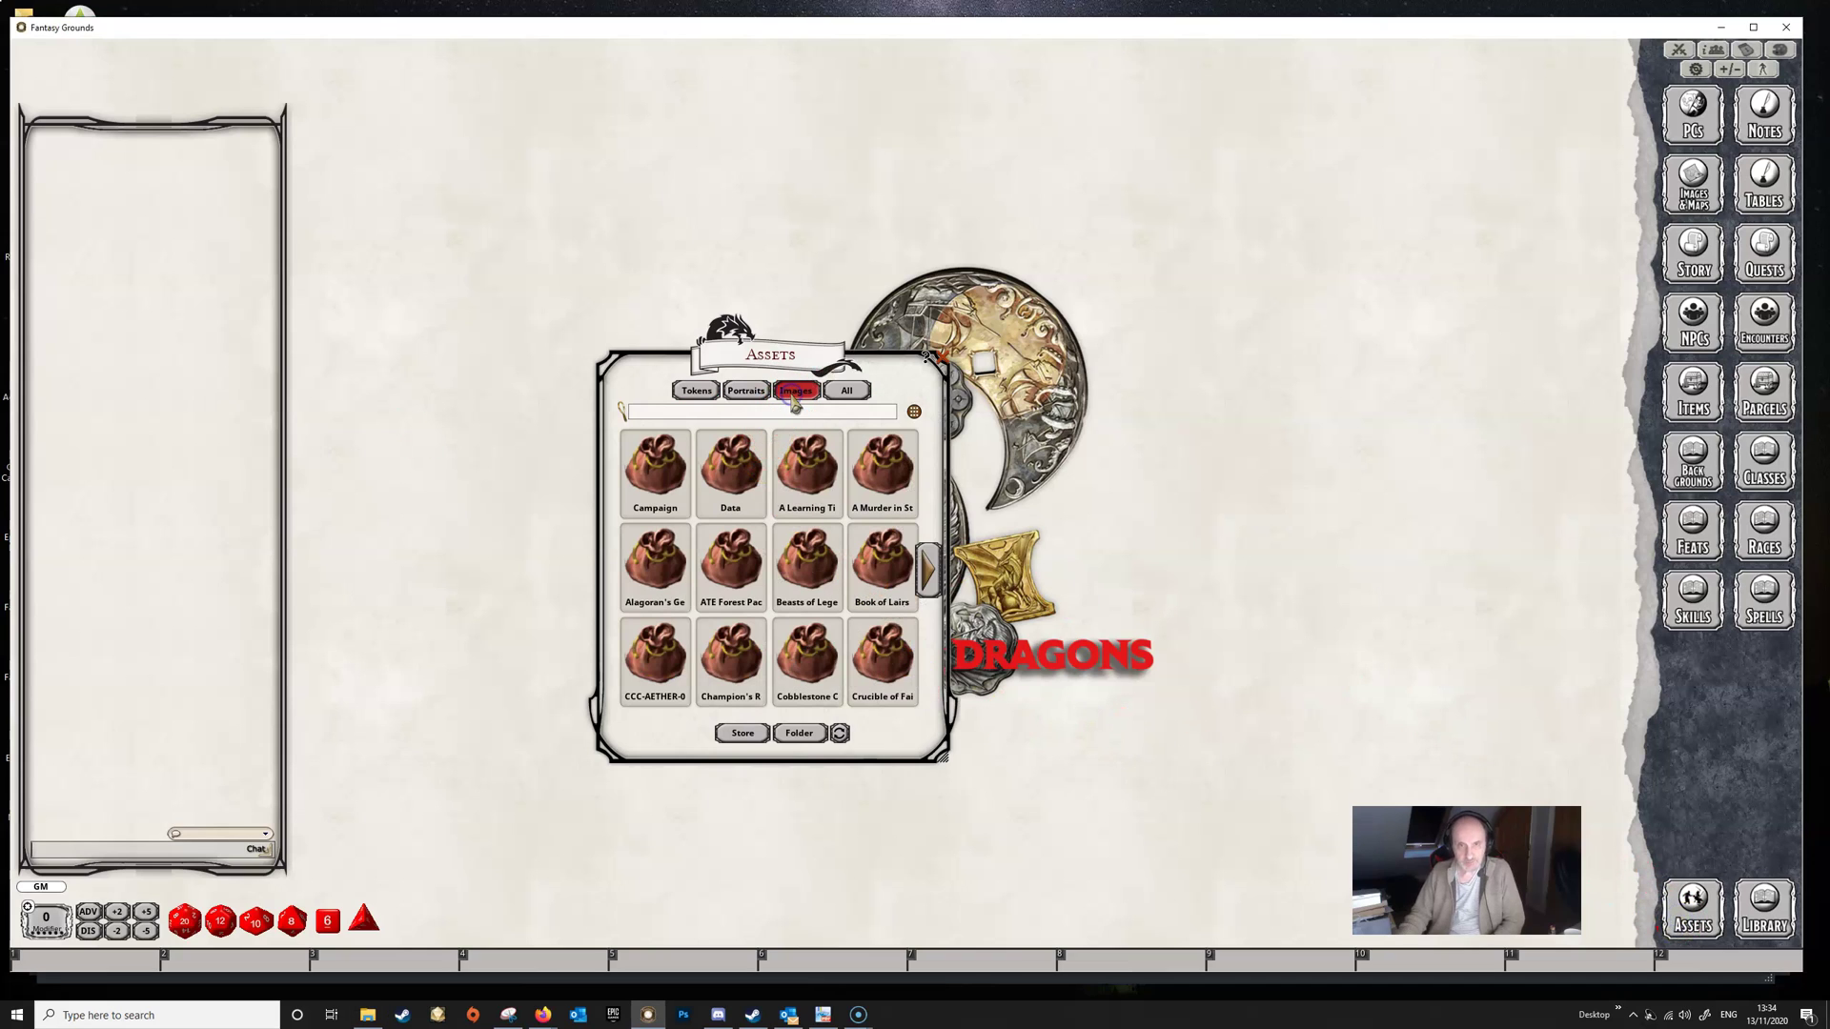
left_click(660, 469)
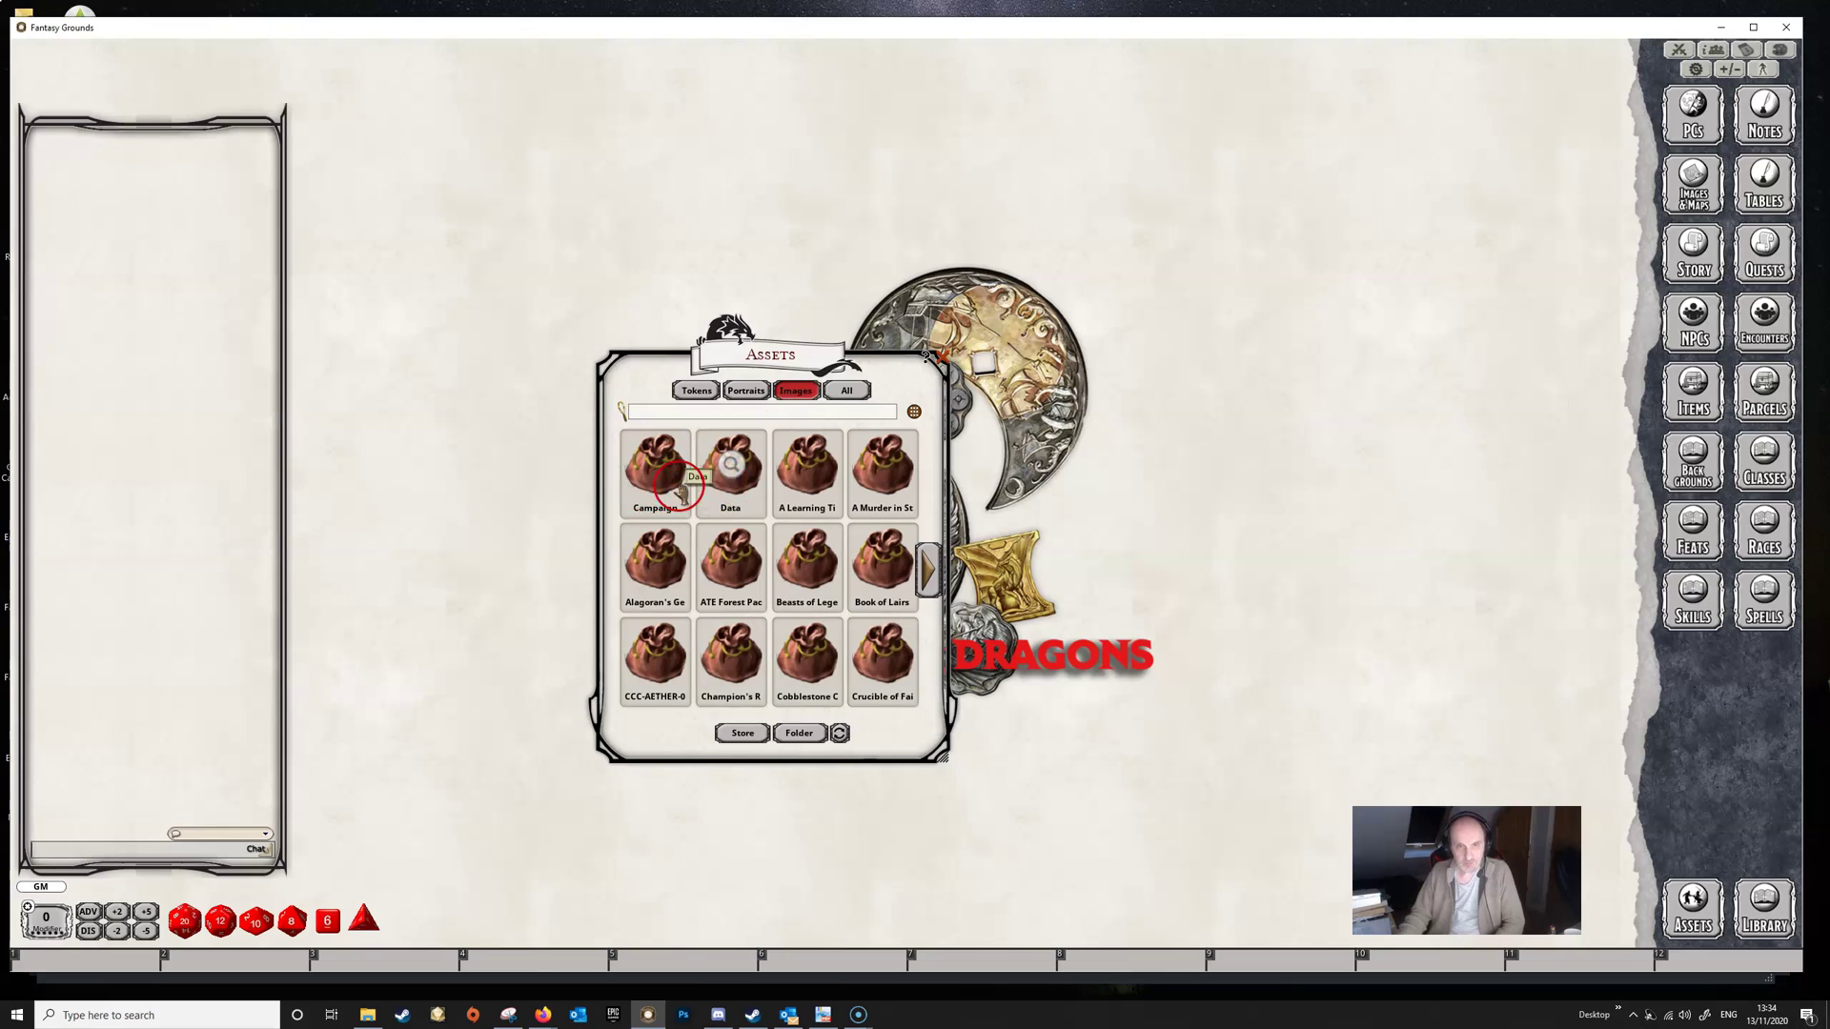
left_click(662, 487)
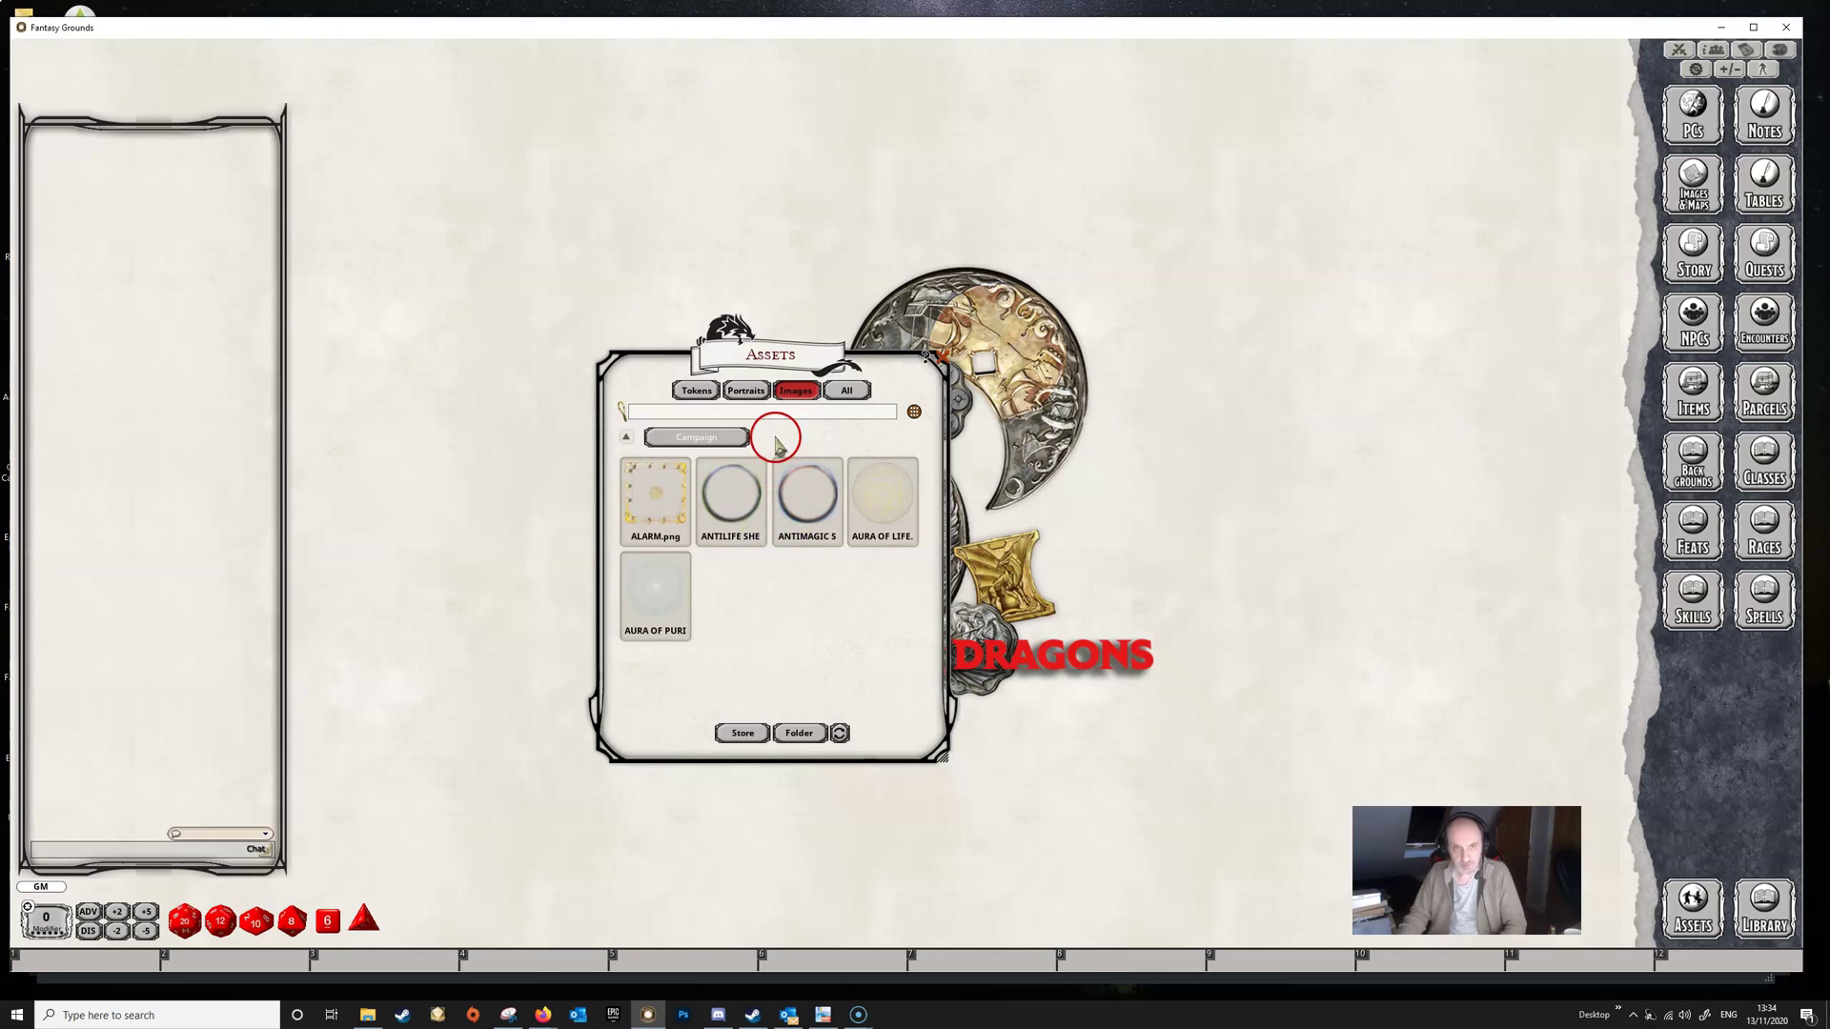
Step: Open the Data folder in the image assets, look through its pages of pictures, and return to the first page
left_click(643, 440)
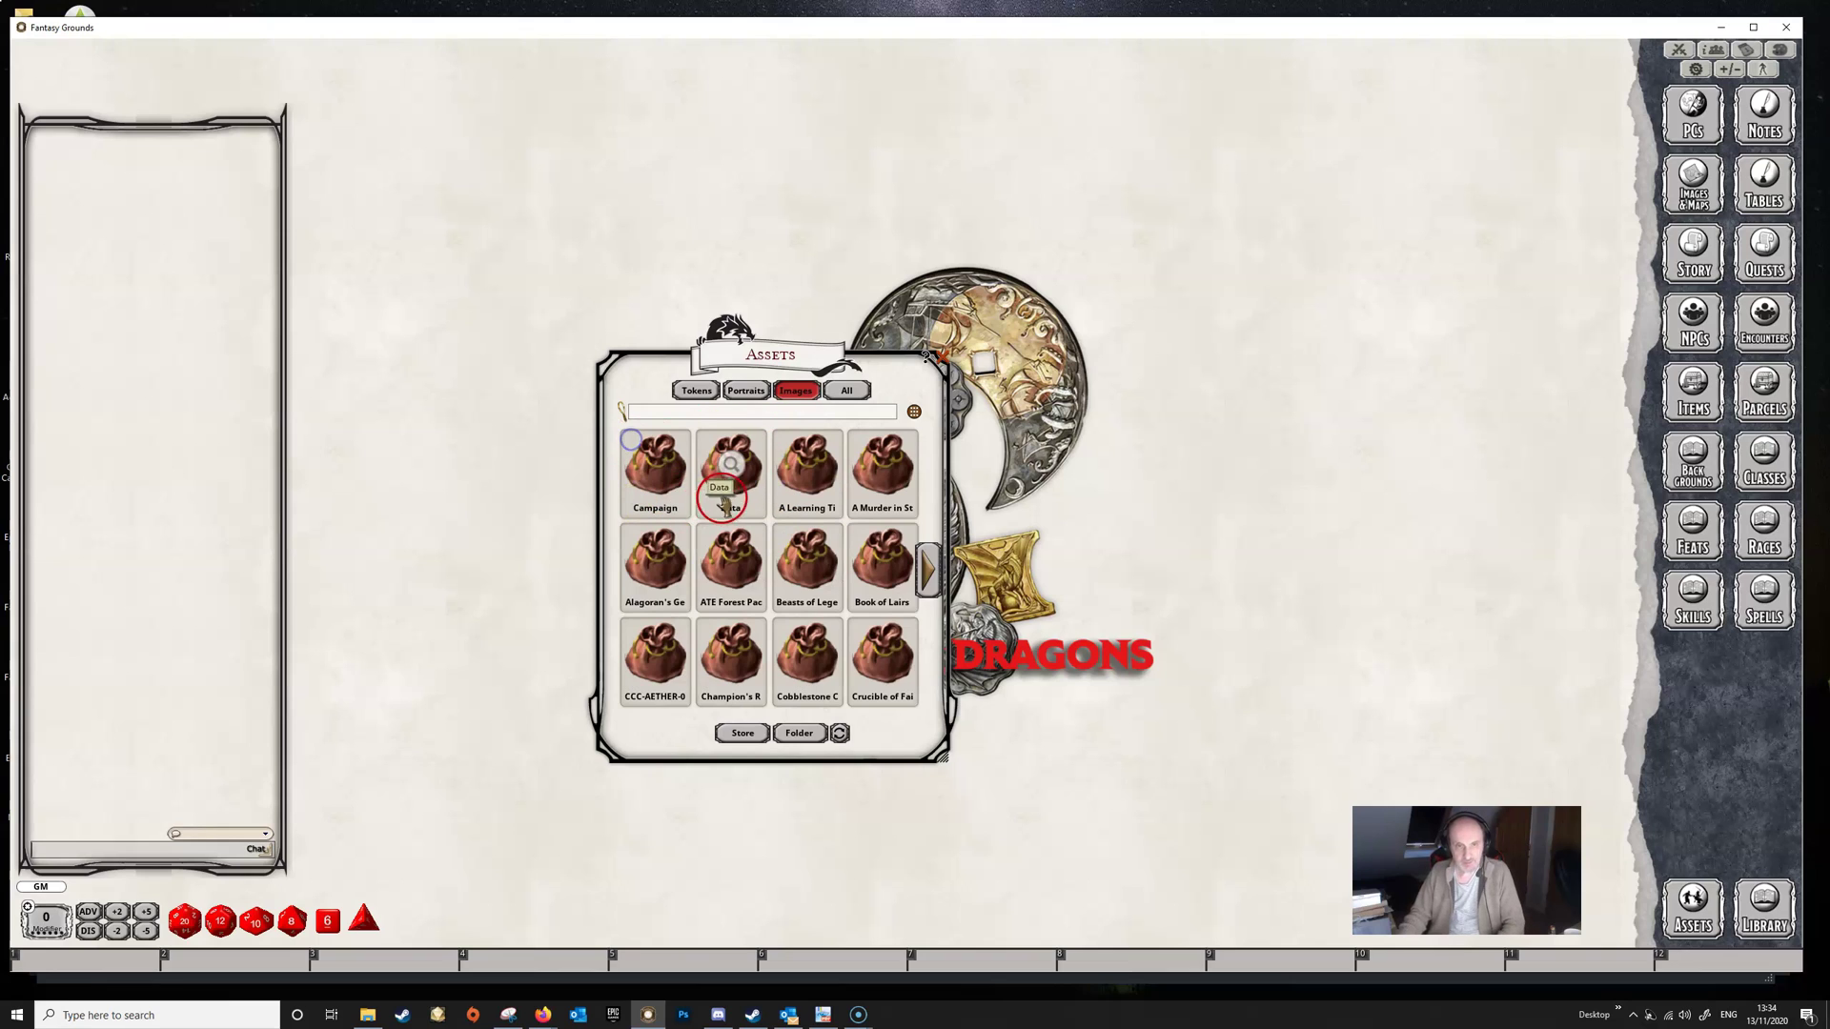
left_click(730, 491)
left_click(927, 583)
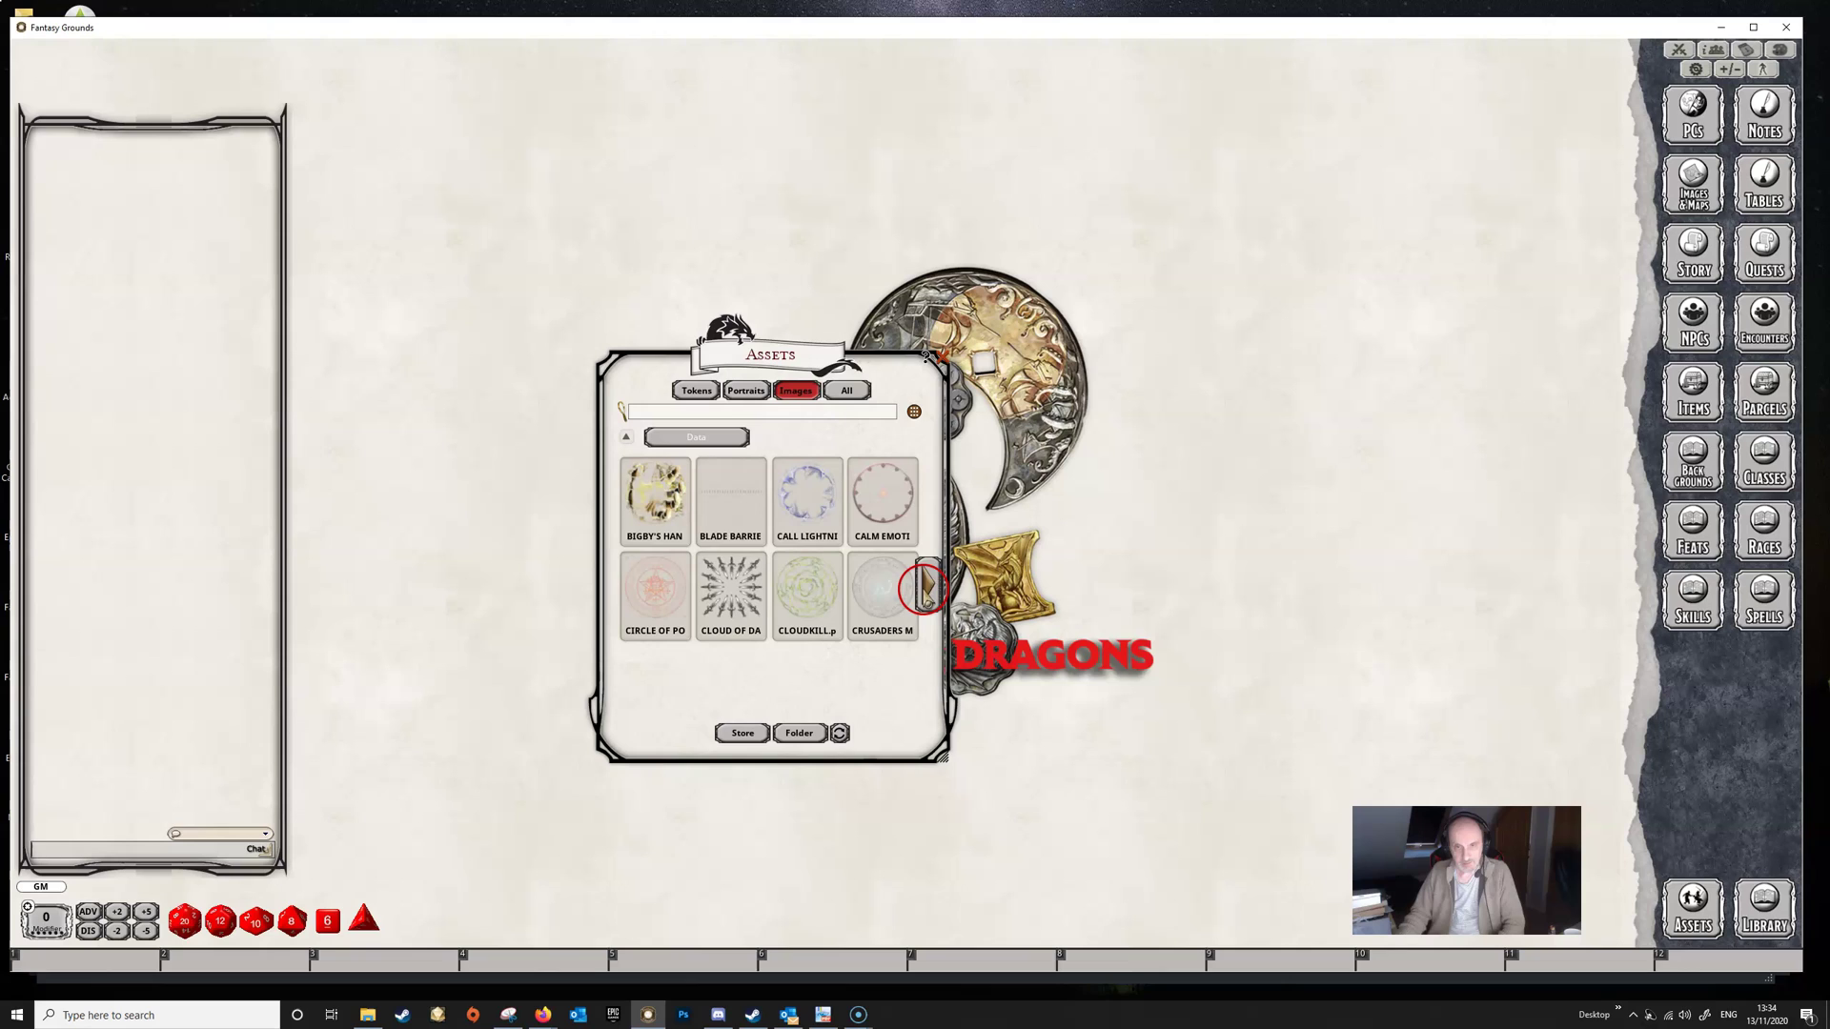
left_click(927, 593)
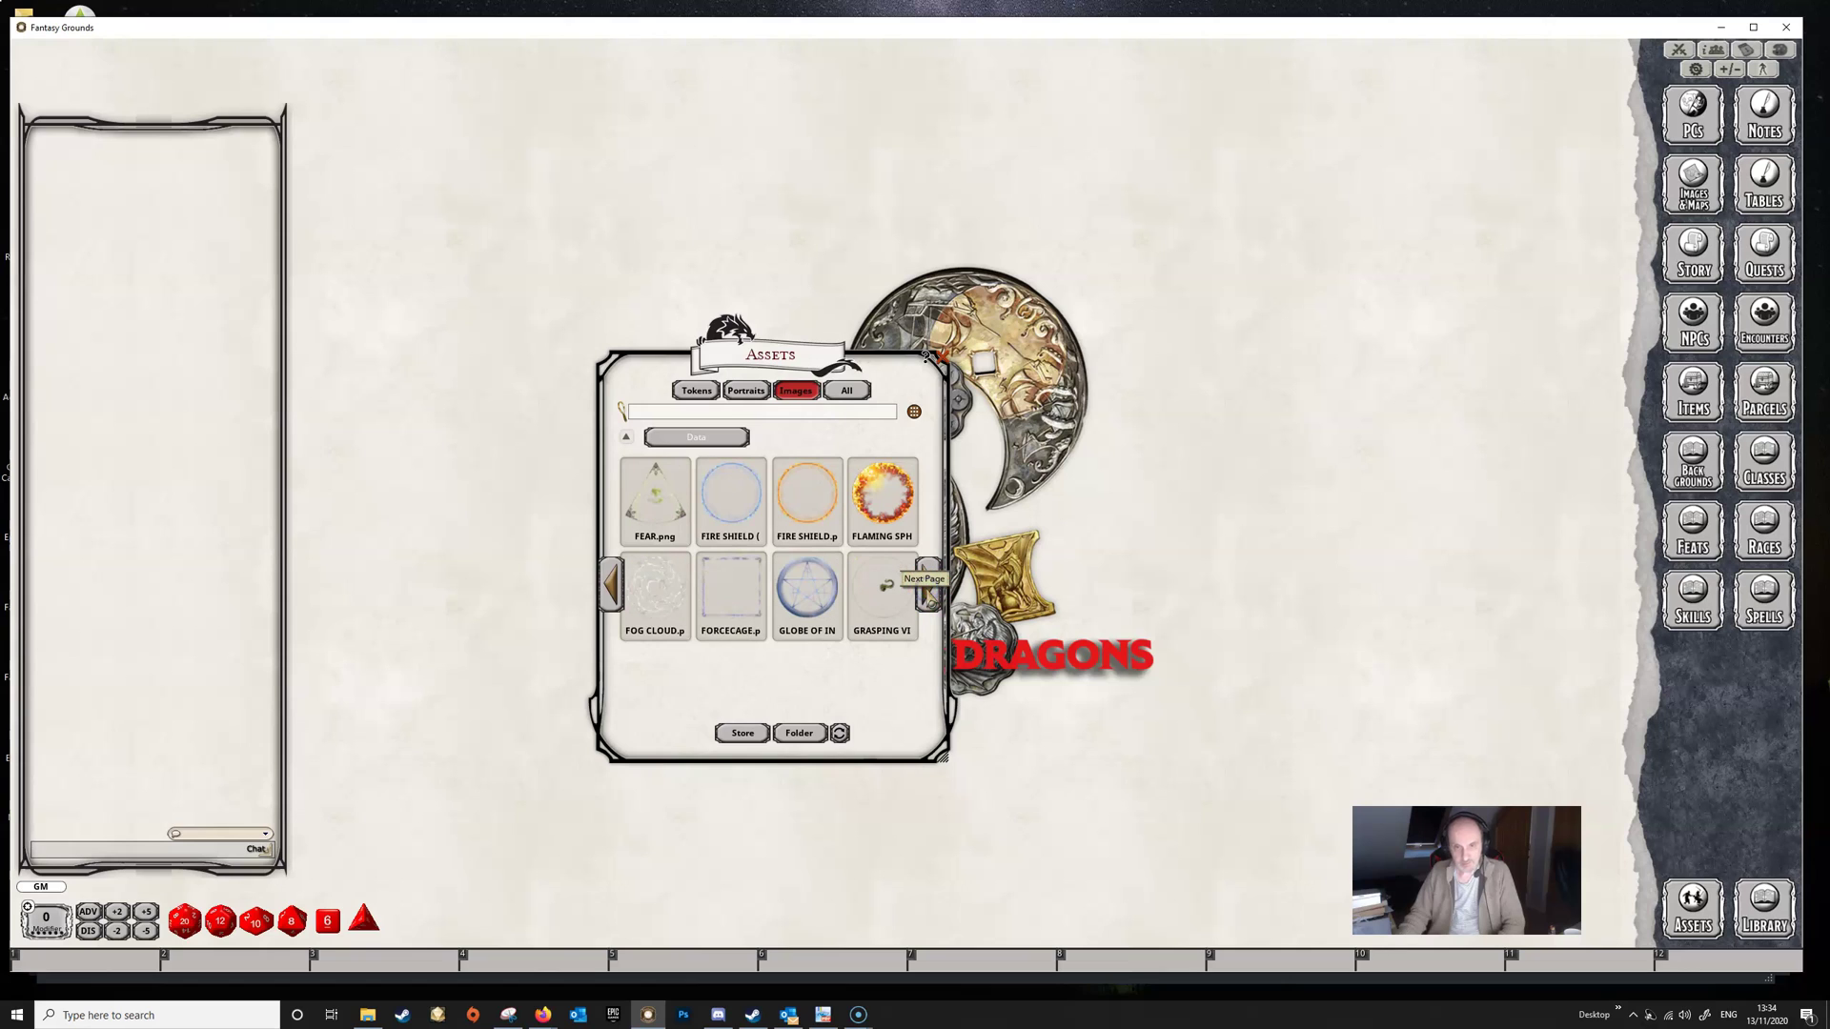
left_click(929, 595)
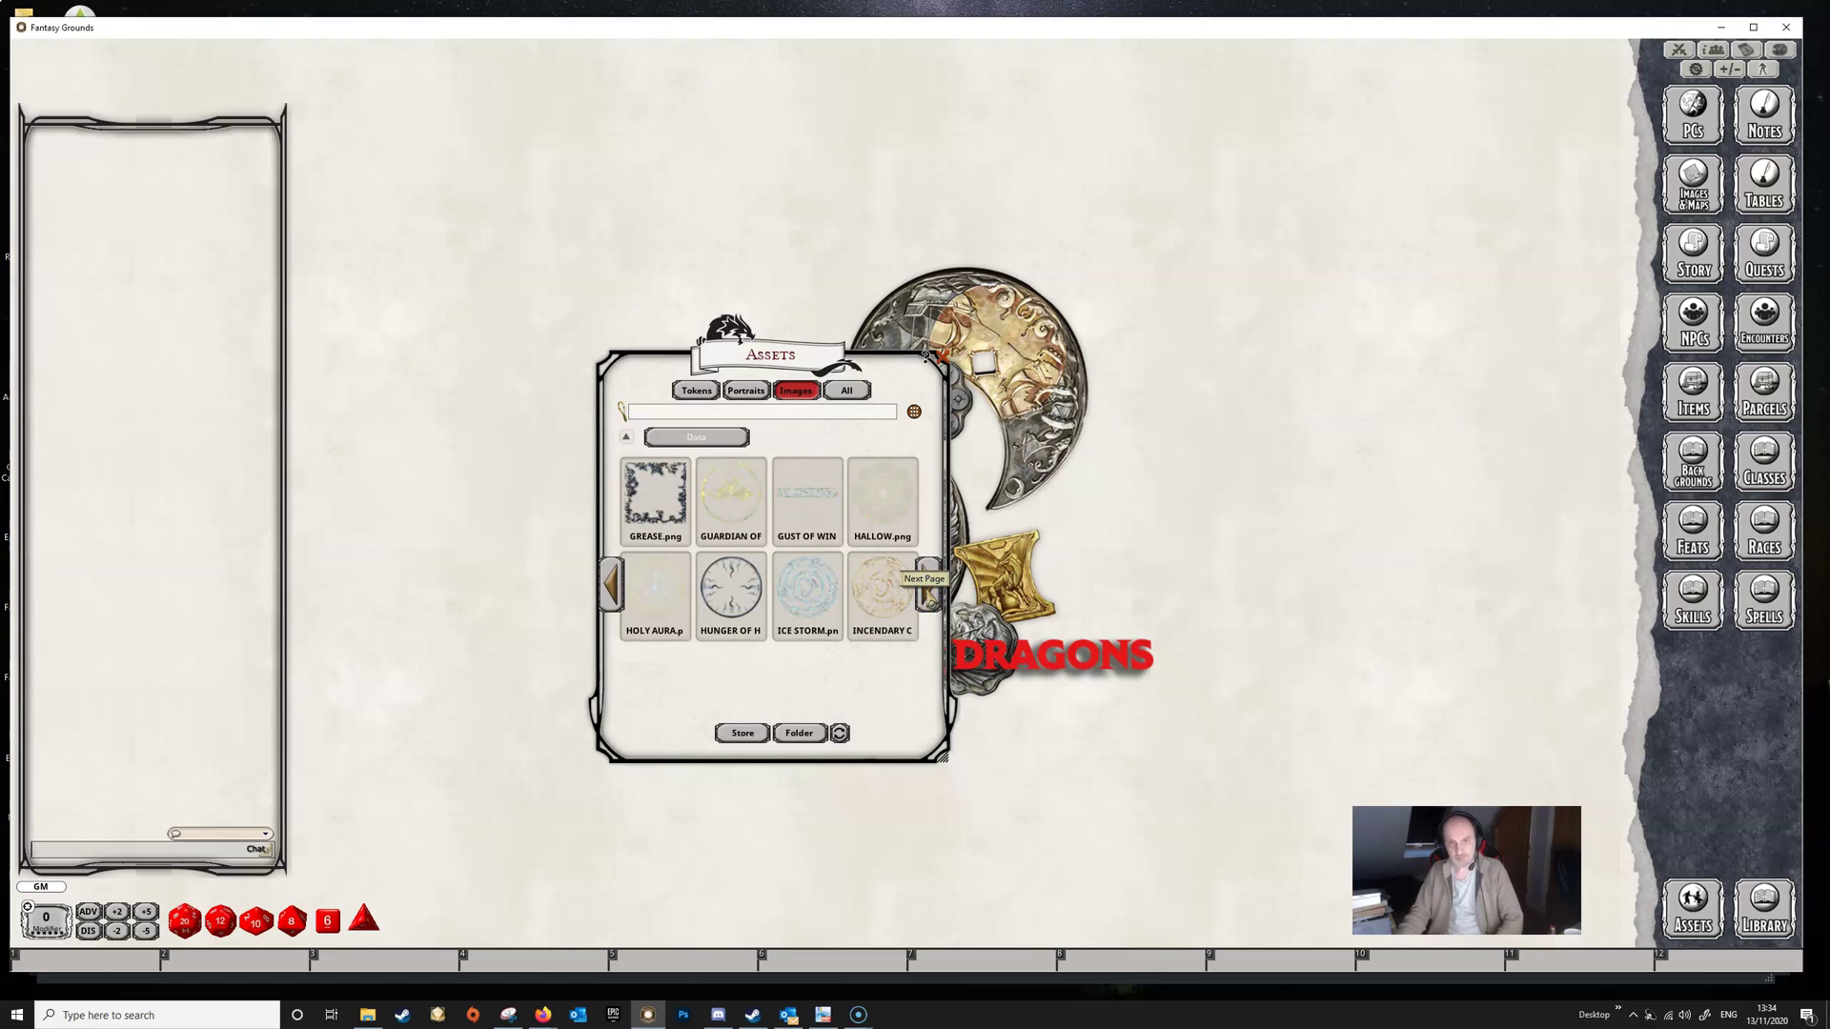
left_click(613, 591)
left_click(613, 589)
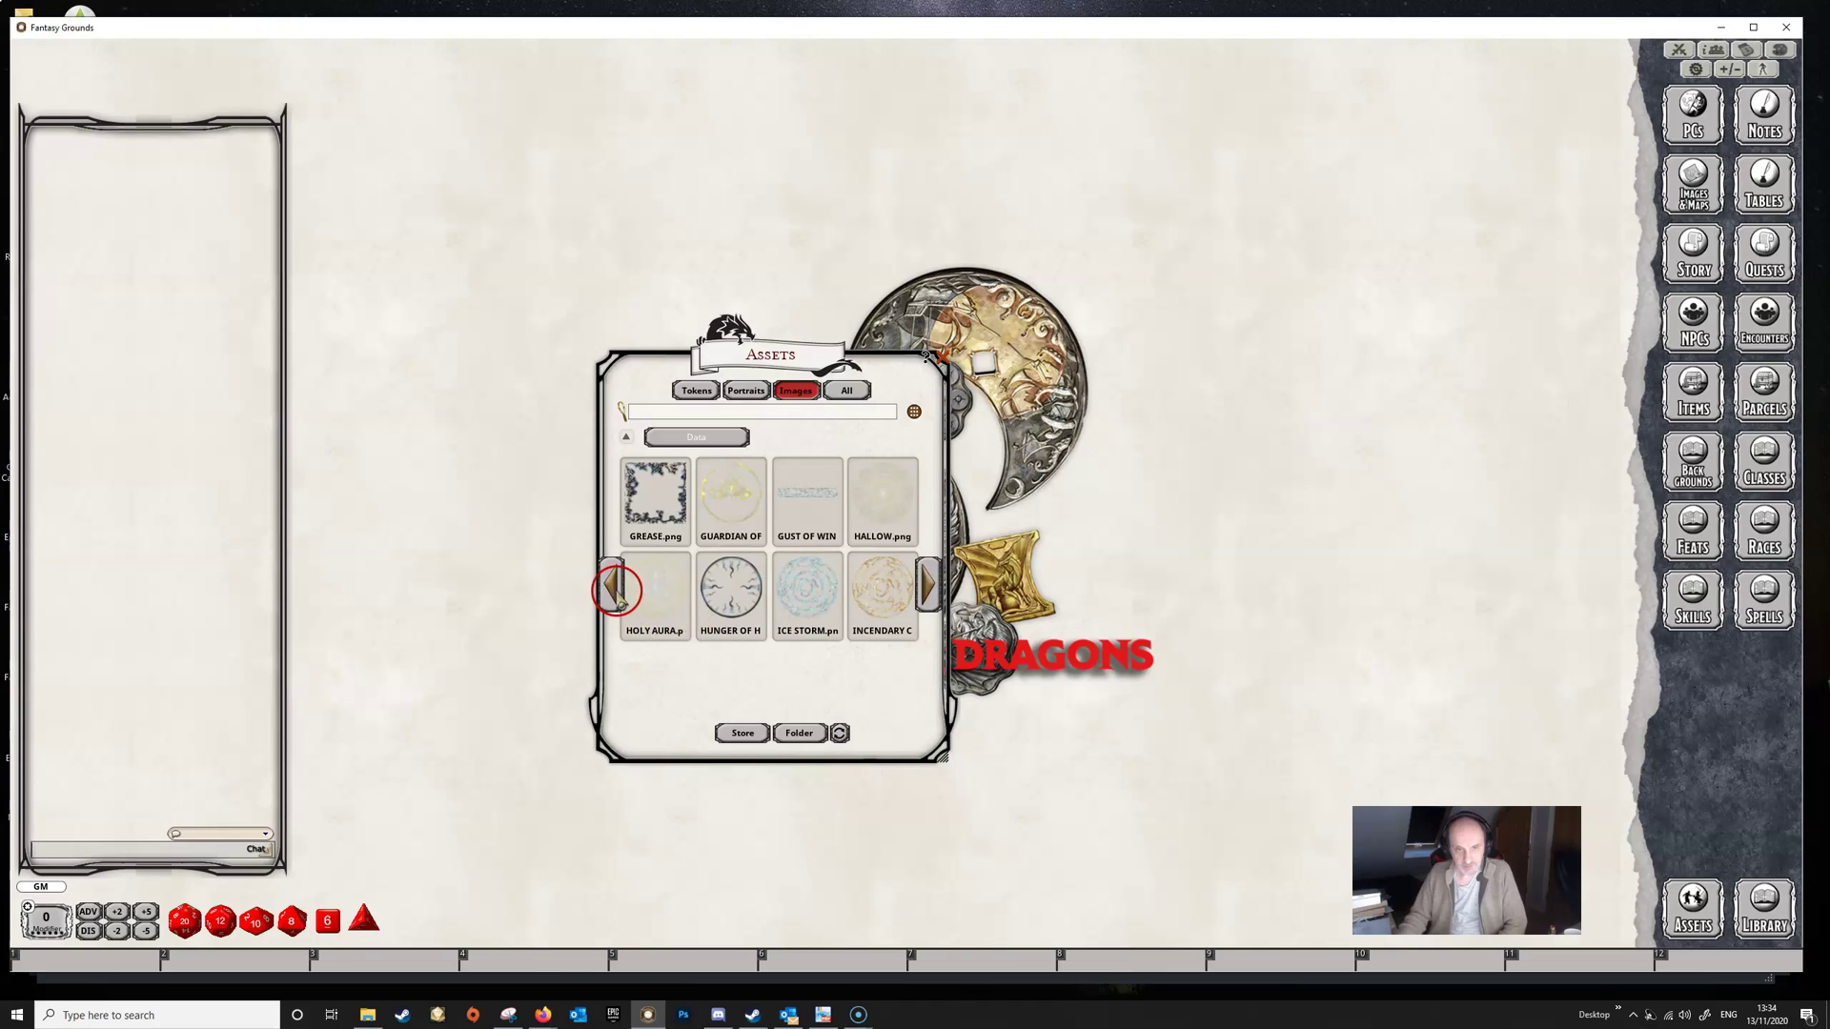
left_click(613, 591)
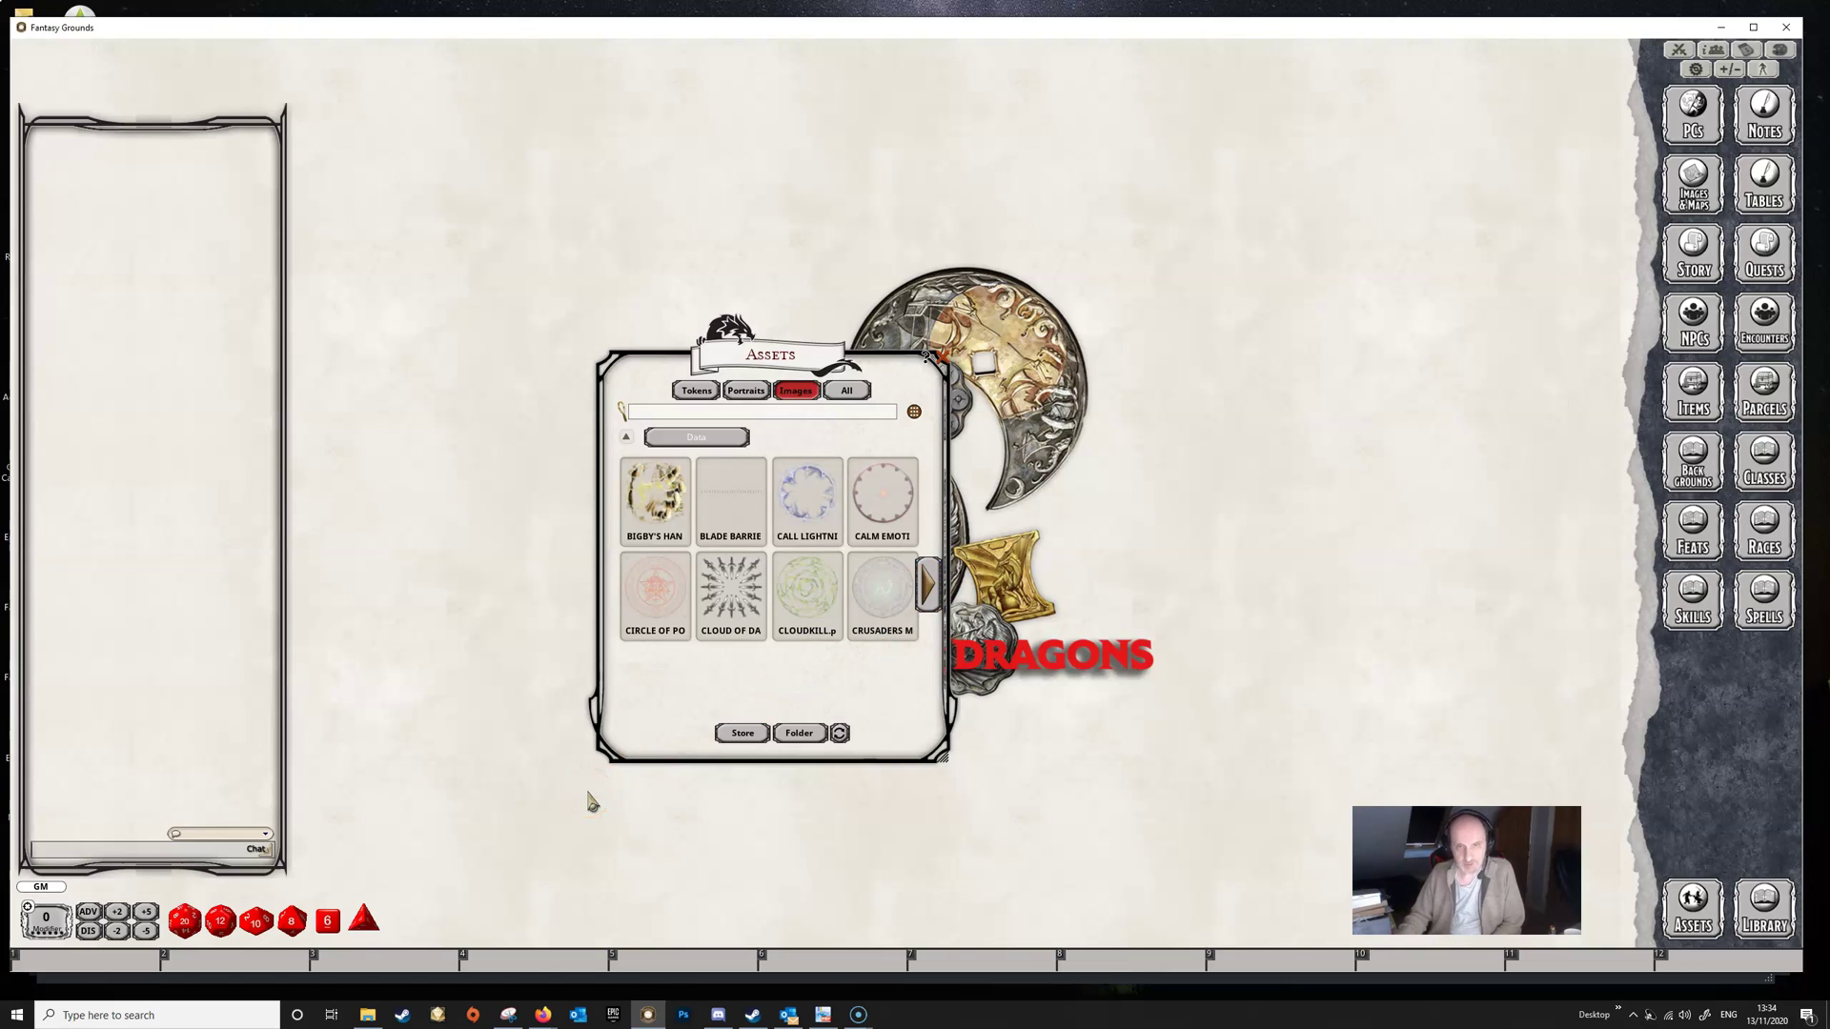
left_click(591, 785)
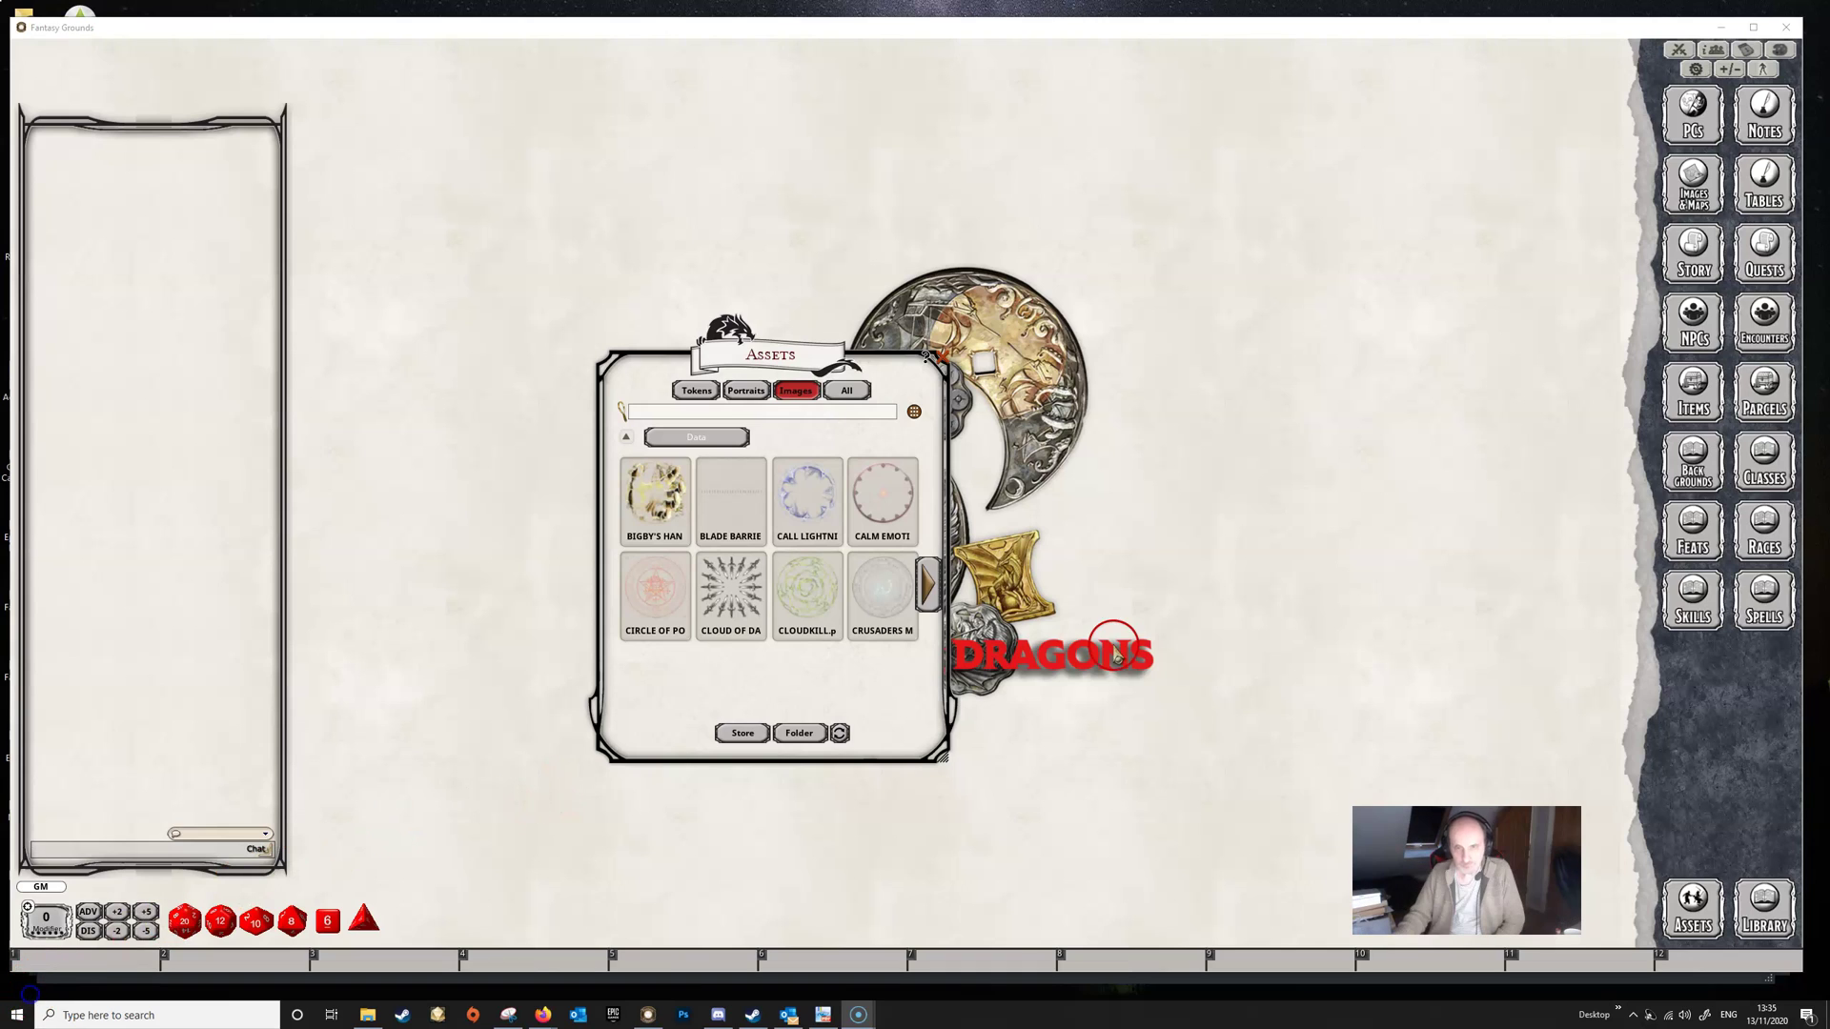
Step: Open the Images & Maps list beside the Assets window, add BLADE BARRIER.png from the Data assets as an image record, and close its image window
left_click(1685, 181)
left_click_drag(1362, 246, 1270, 315)
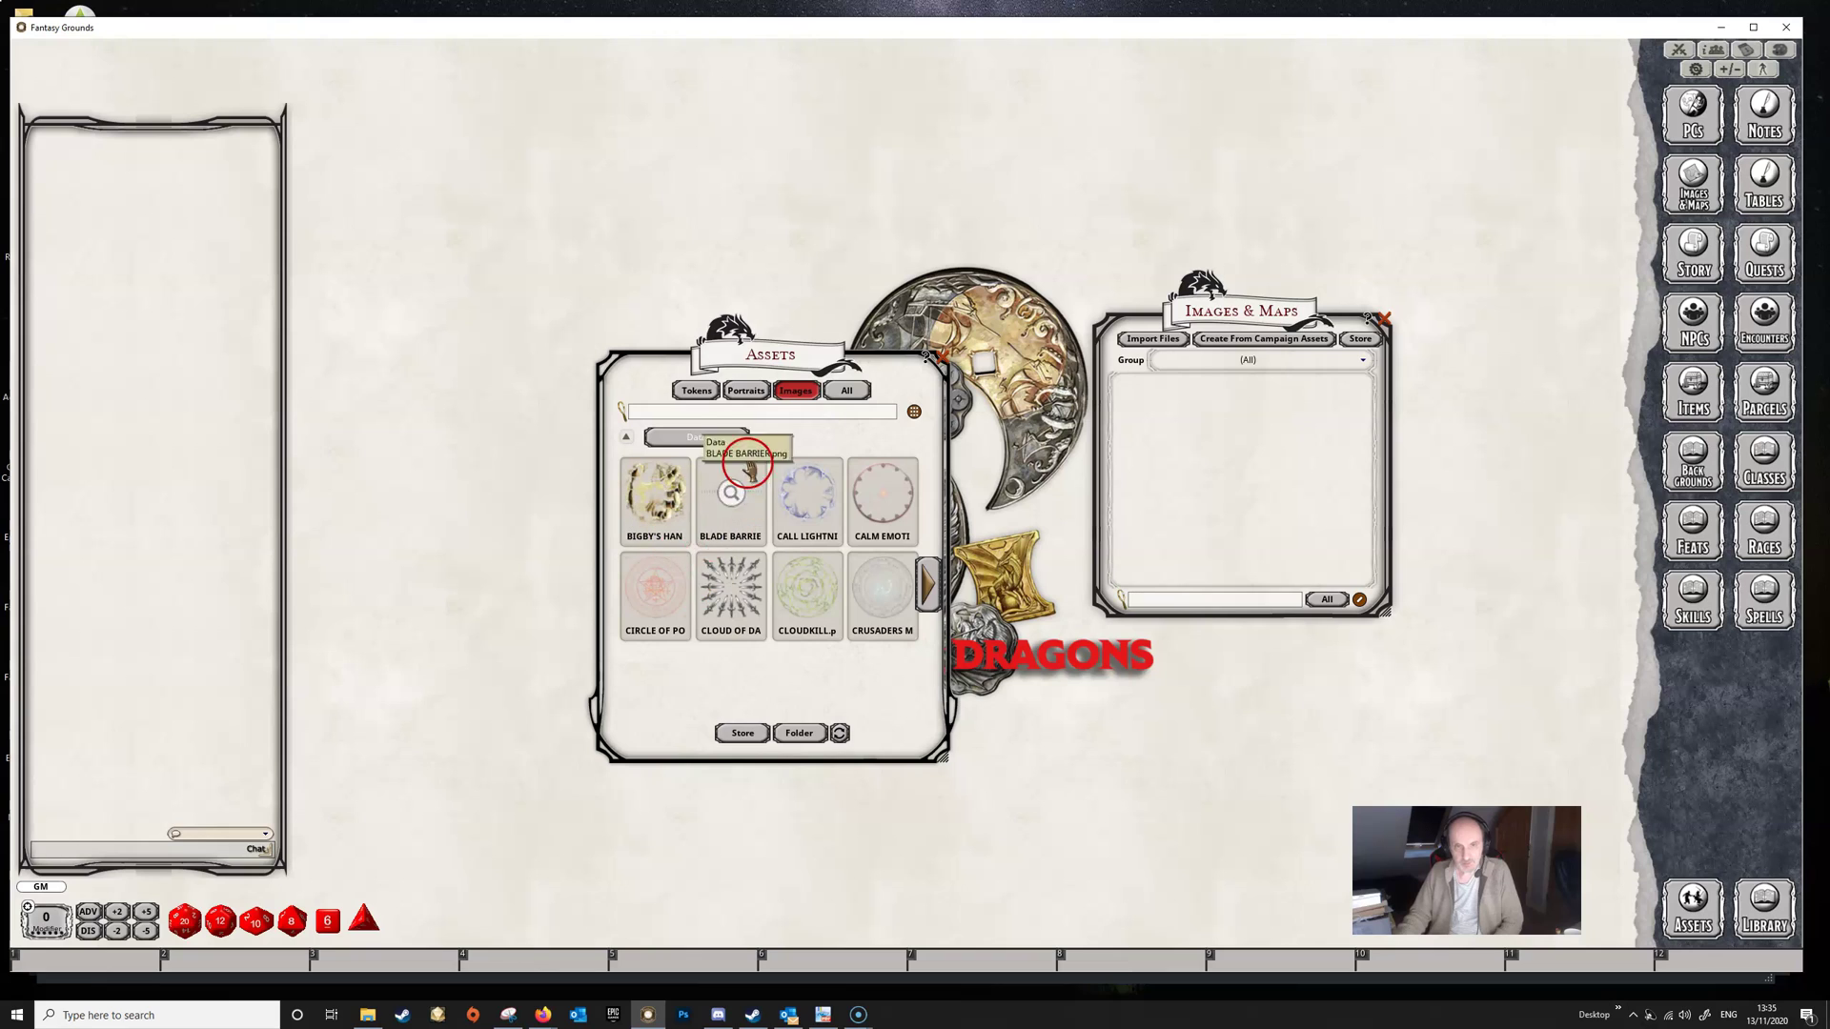
left_click_drag(734, 500, 1198, 473)
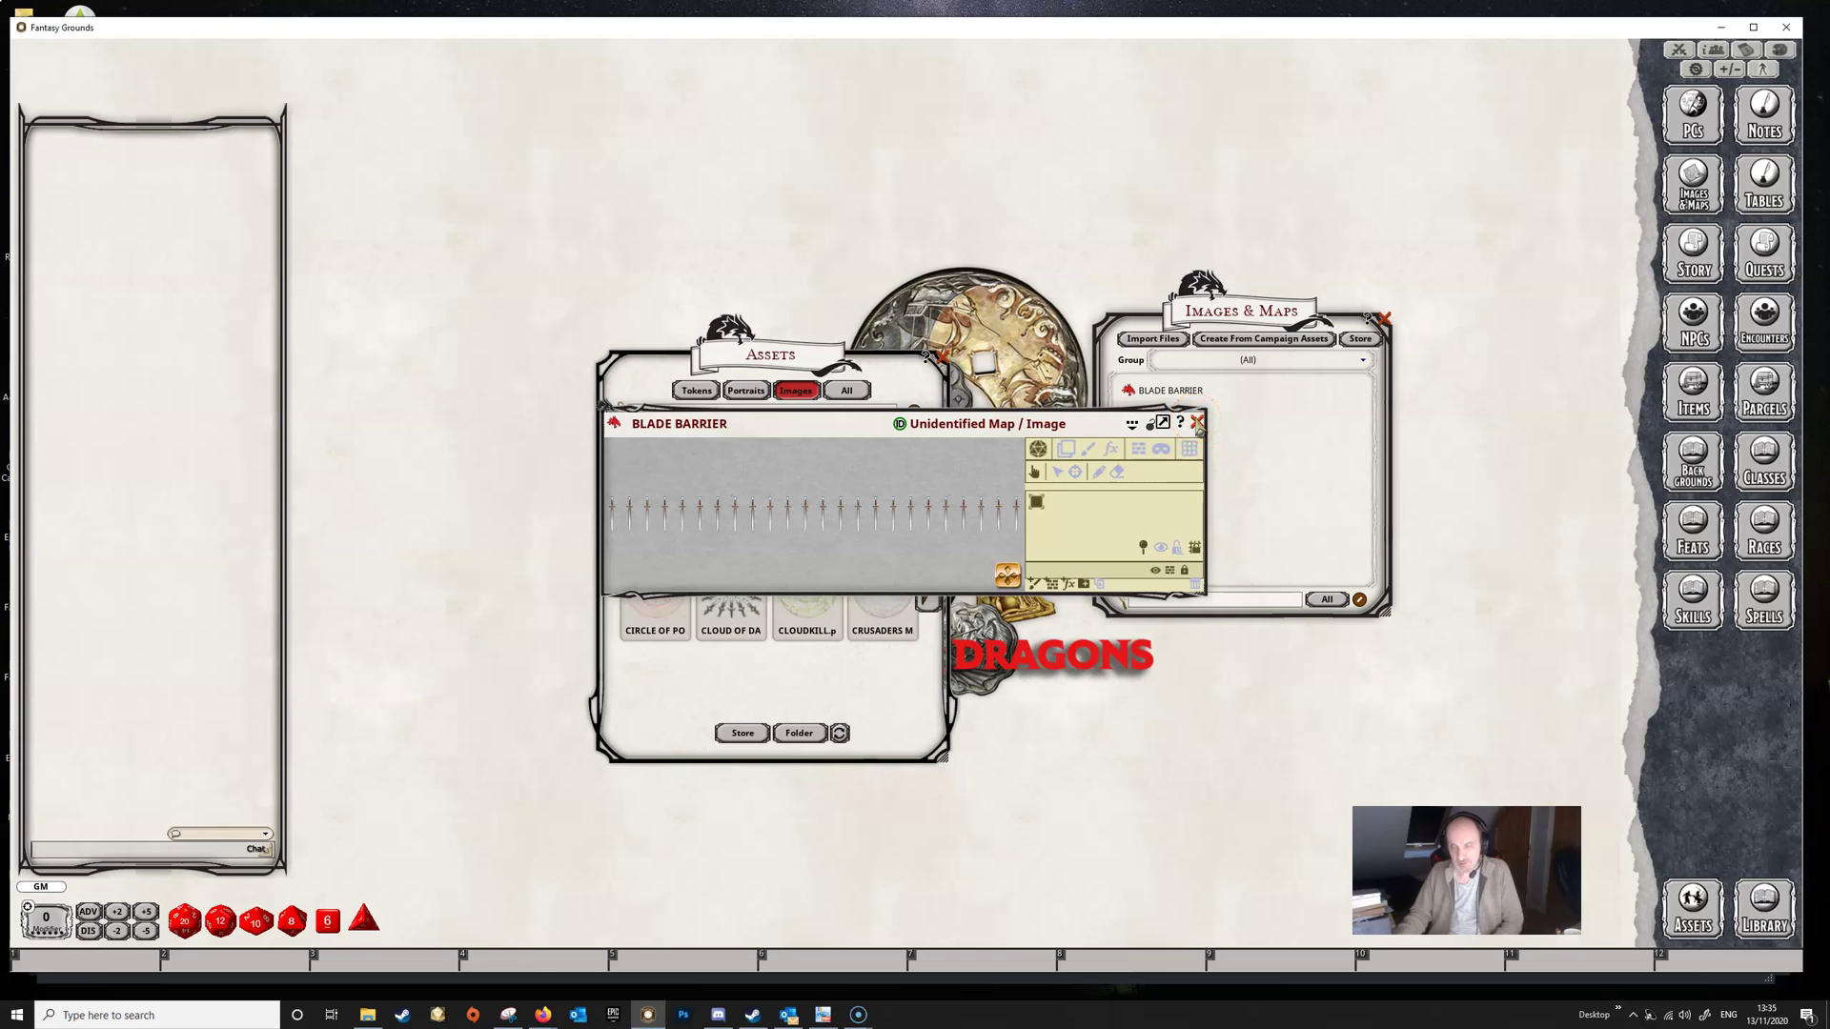
left_click_drag(1110, 420, 938, 576)
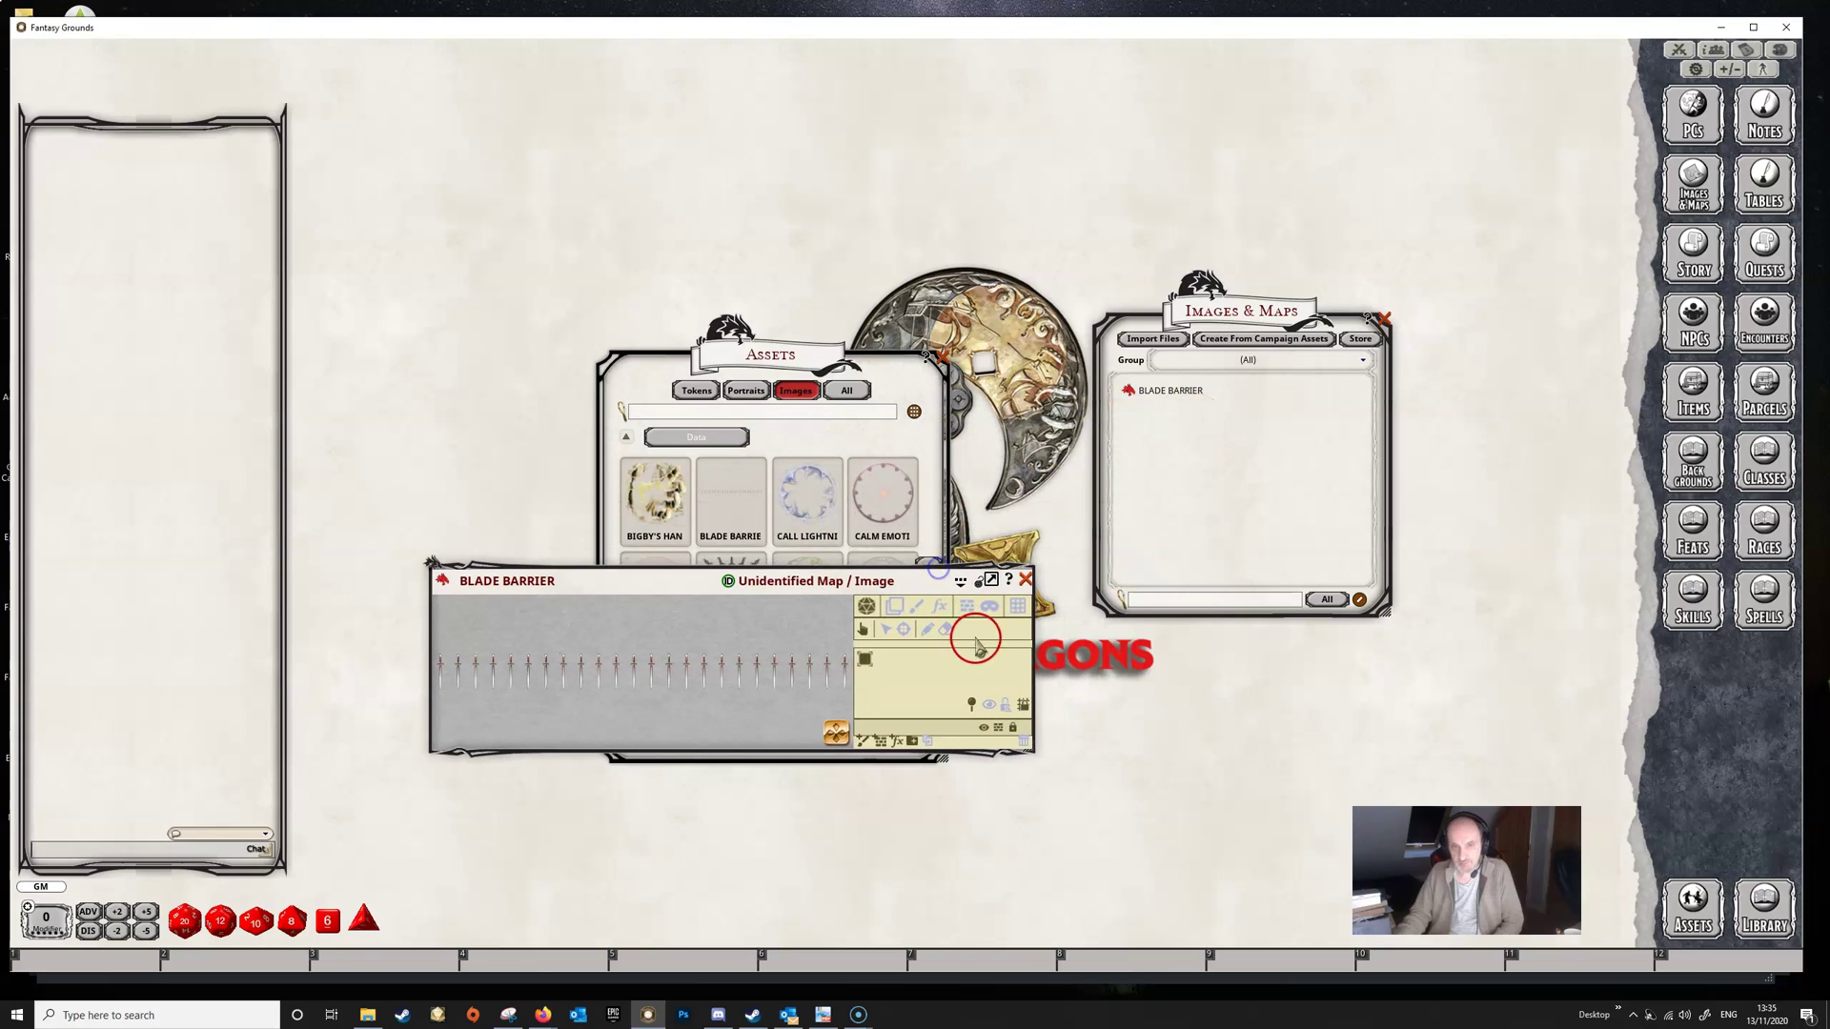
left_click(1026, 580)
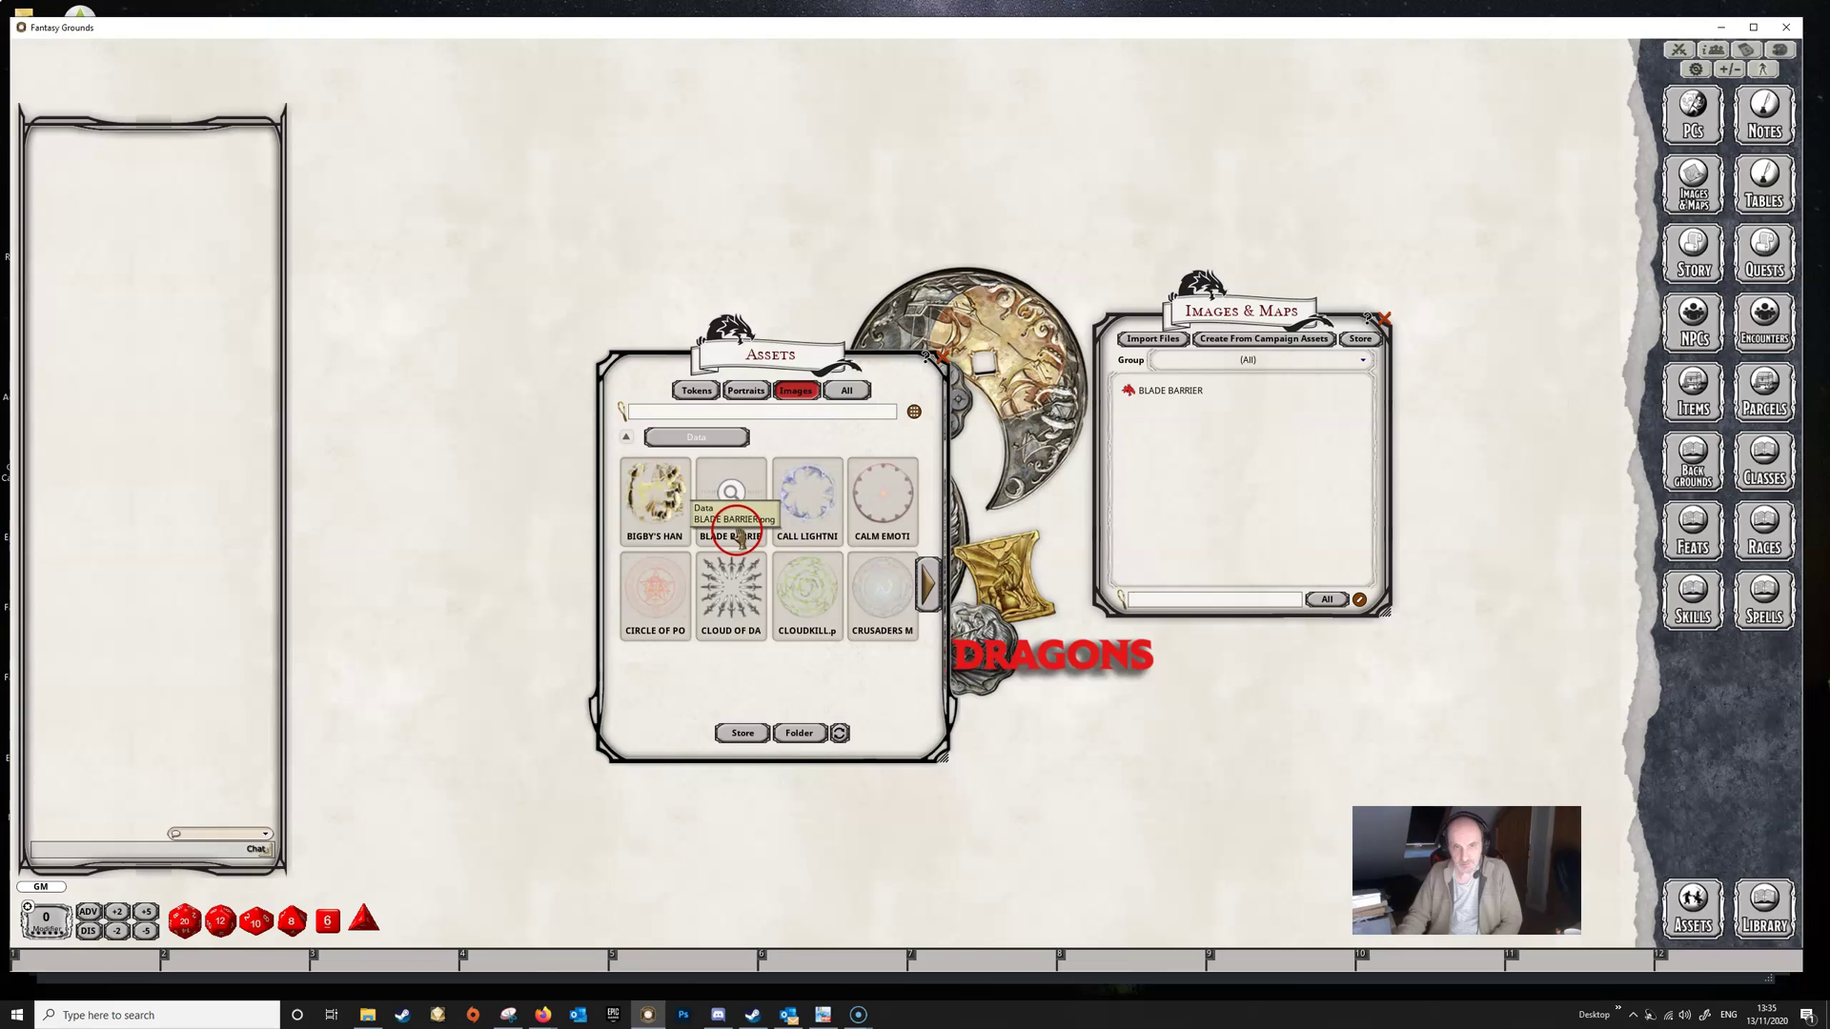
left_click_drag(749, 527, 1214, 410)
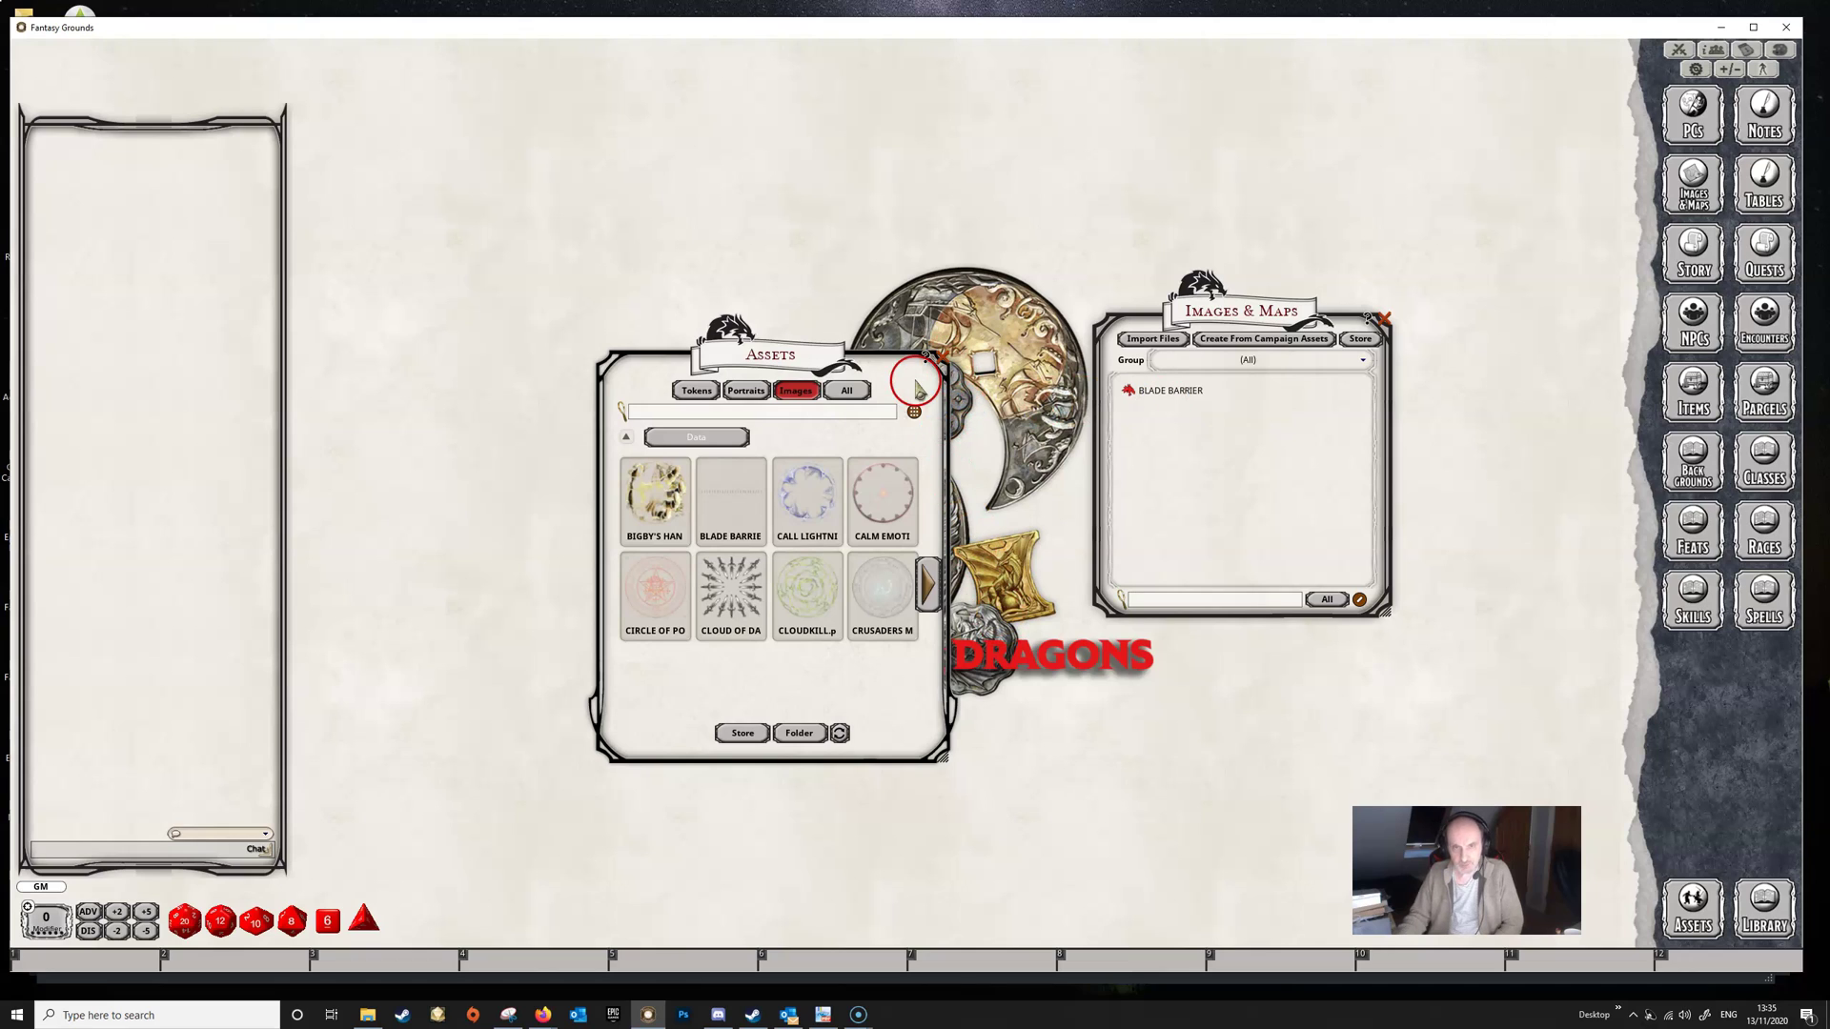
Step: Preview AURA OF LIFE.png from the Campaign image assets and create an image record from it
left_click(652, 441)
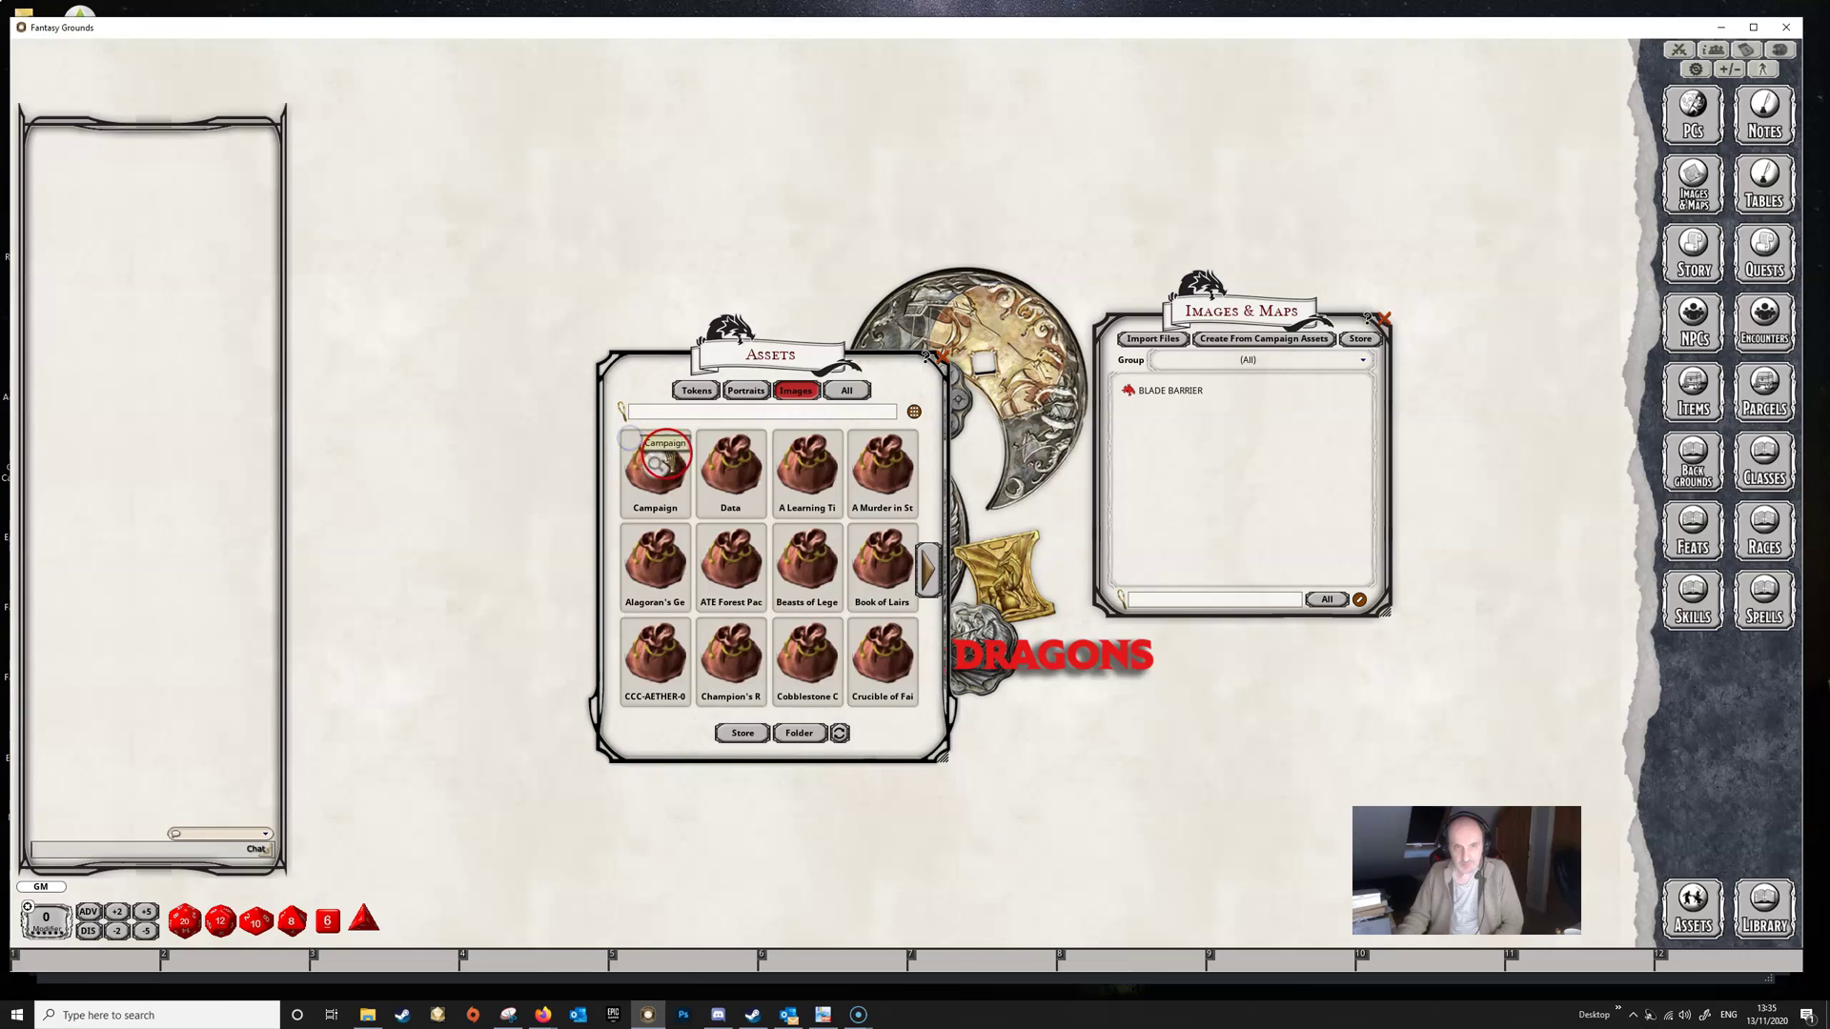
left_click(659, 481)
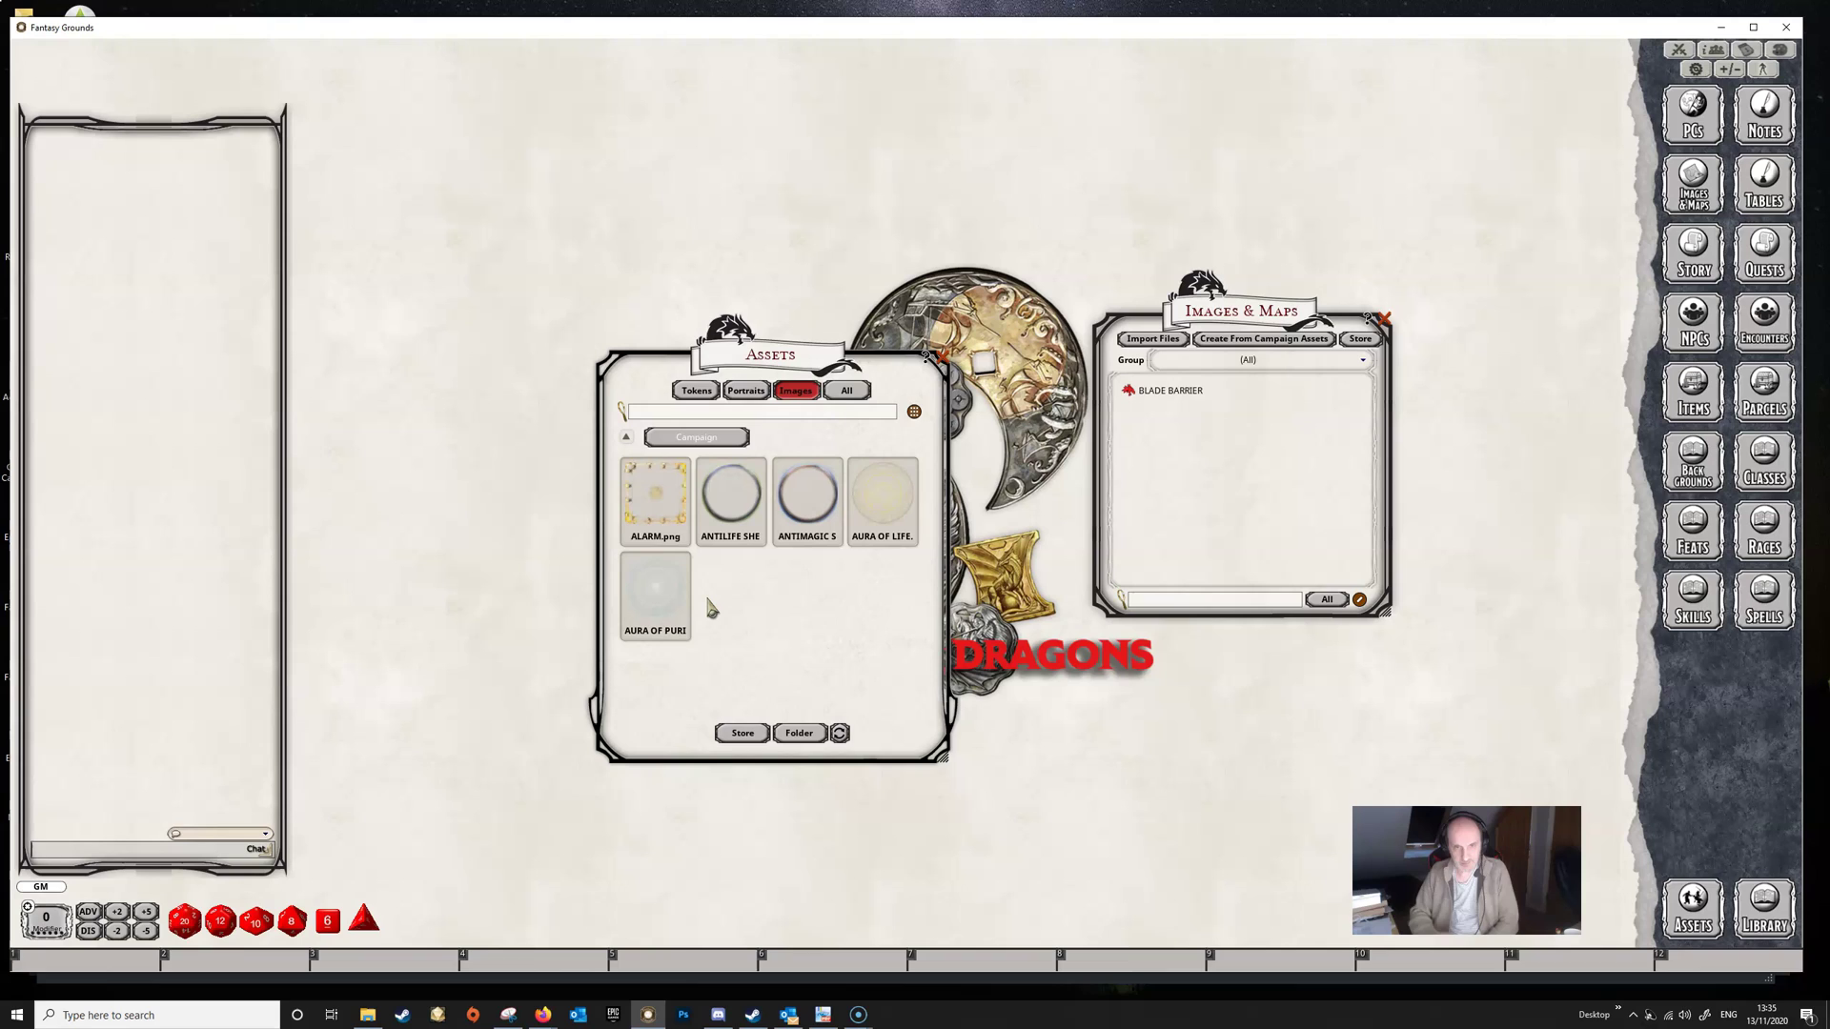
left_click(885, 515)
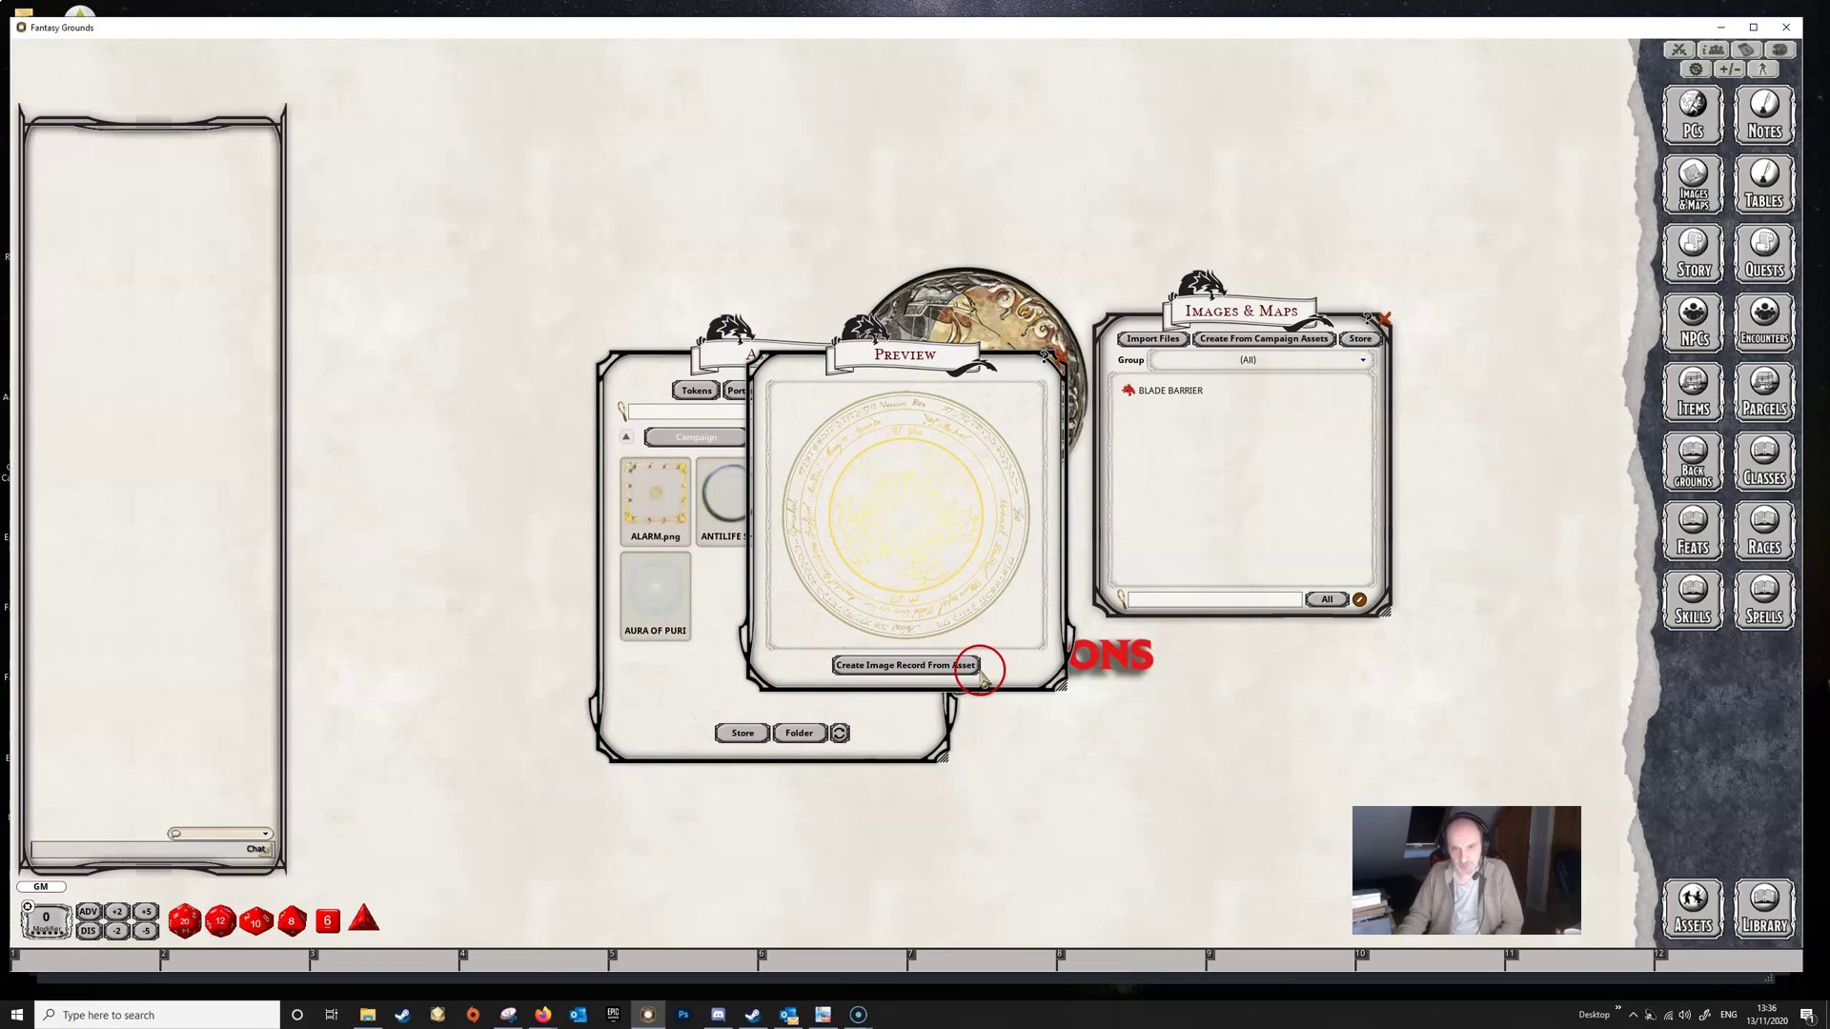
left_click(912, 667)
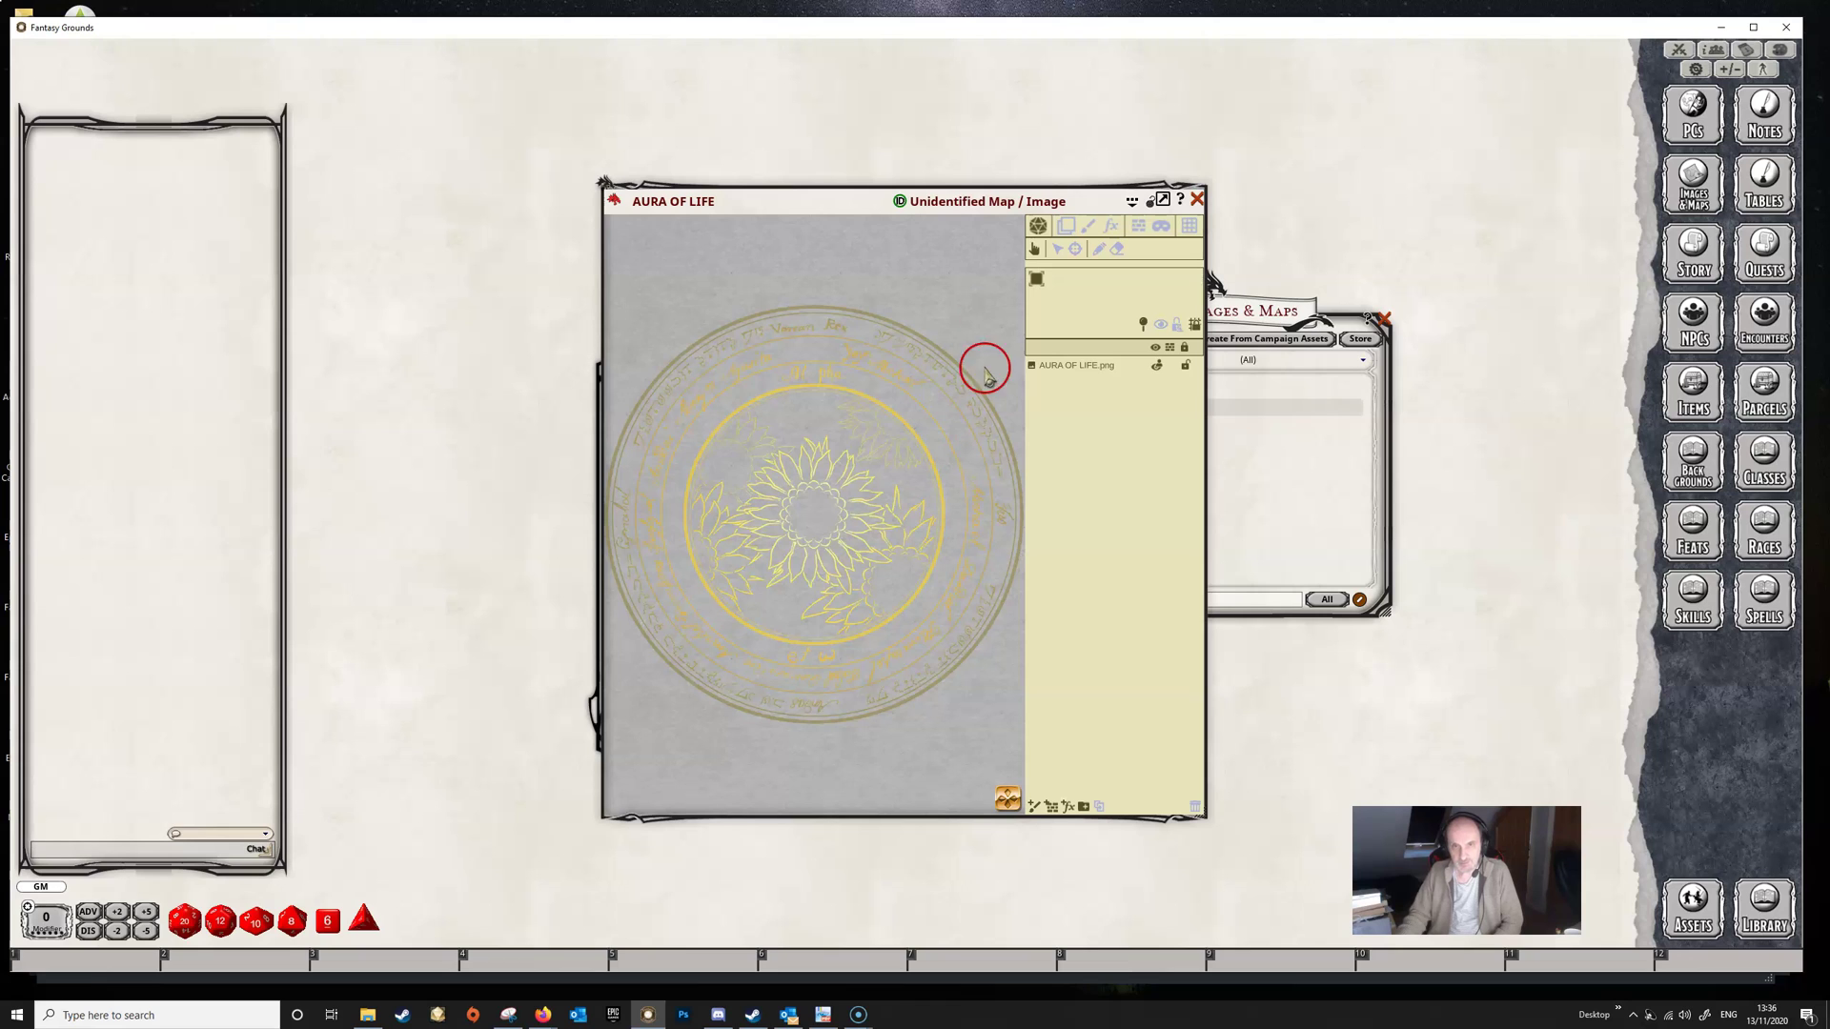
Step: Close the AURA OF LIFE image, move the Images & Maps list nearer to Assets, and create image records from all campaign assets
left_click(1197, 199)
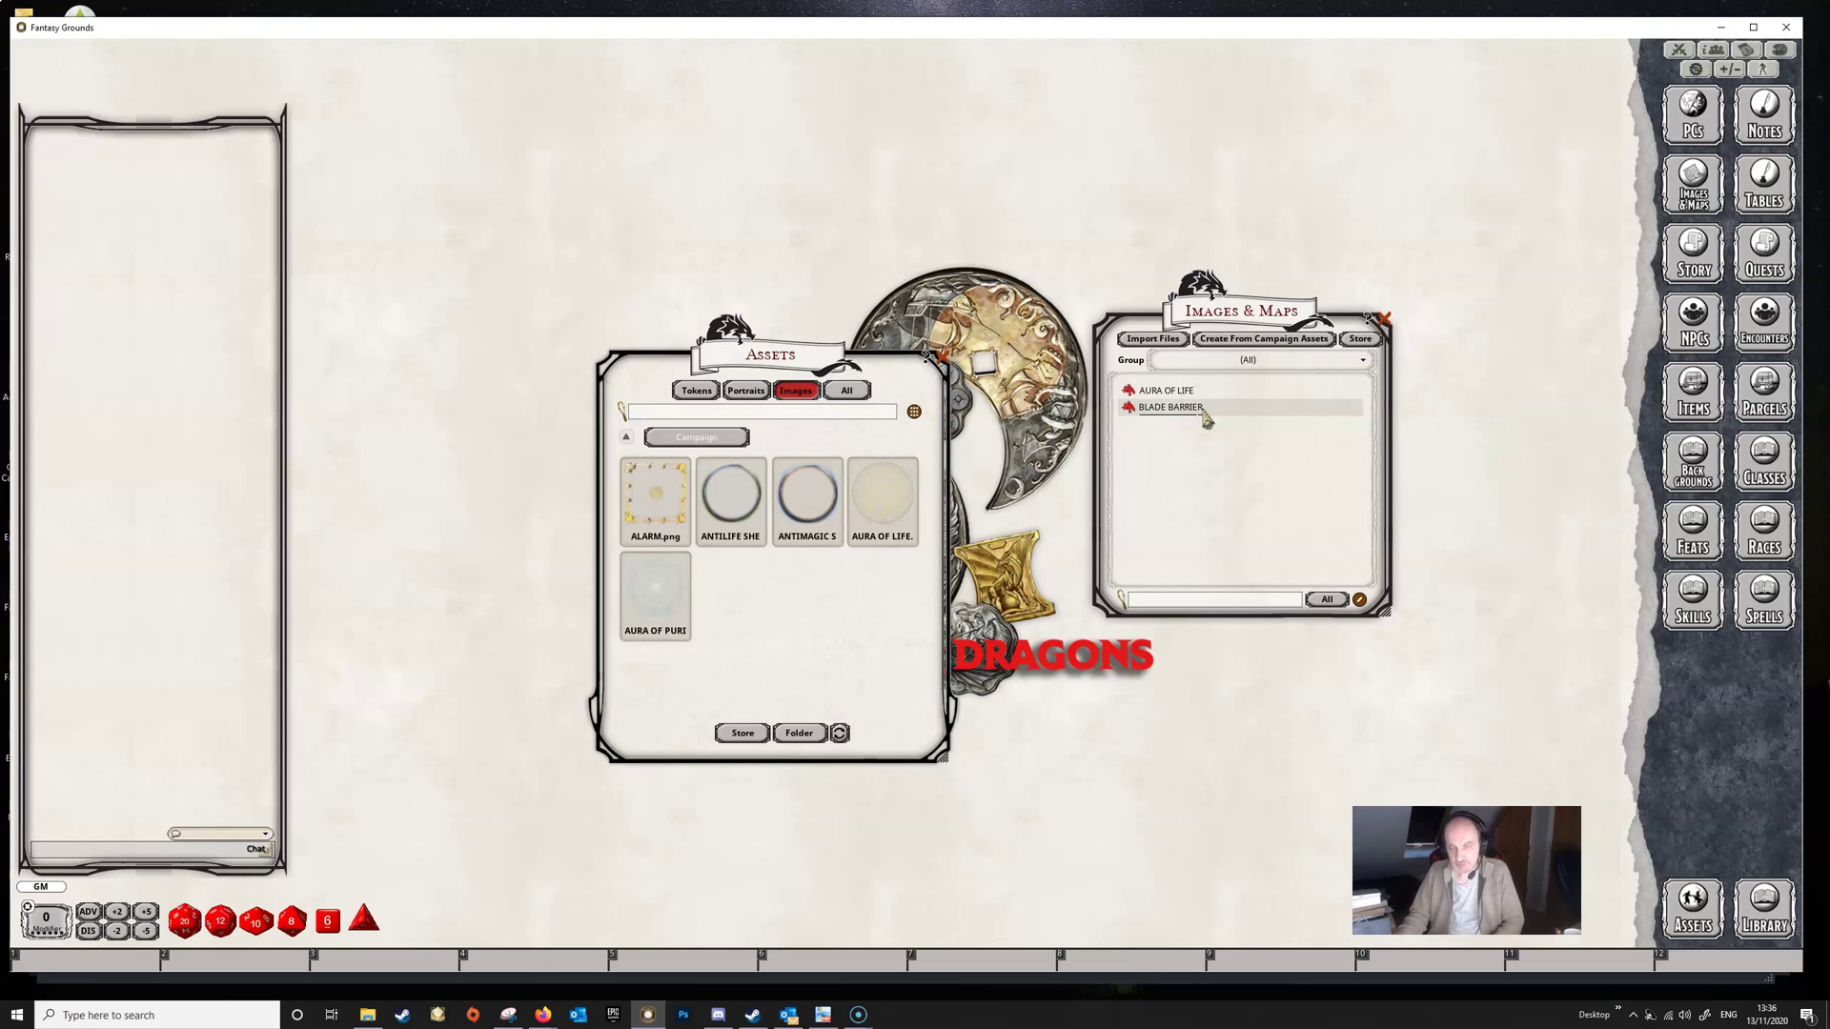
left_click(1177, 426)
left_click_drag(1180, 428, 31, 998)
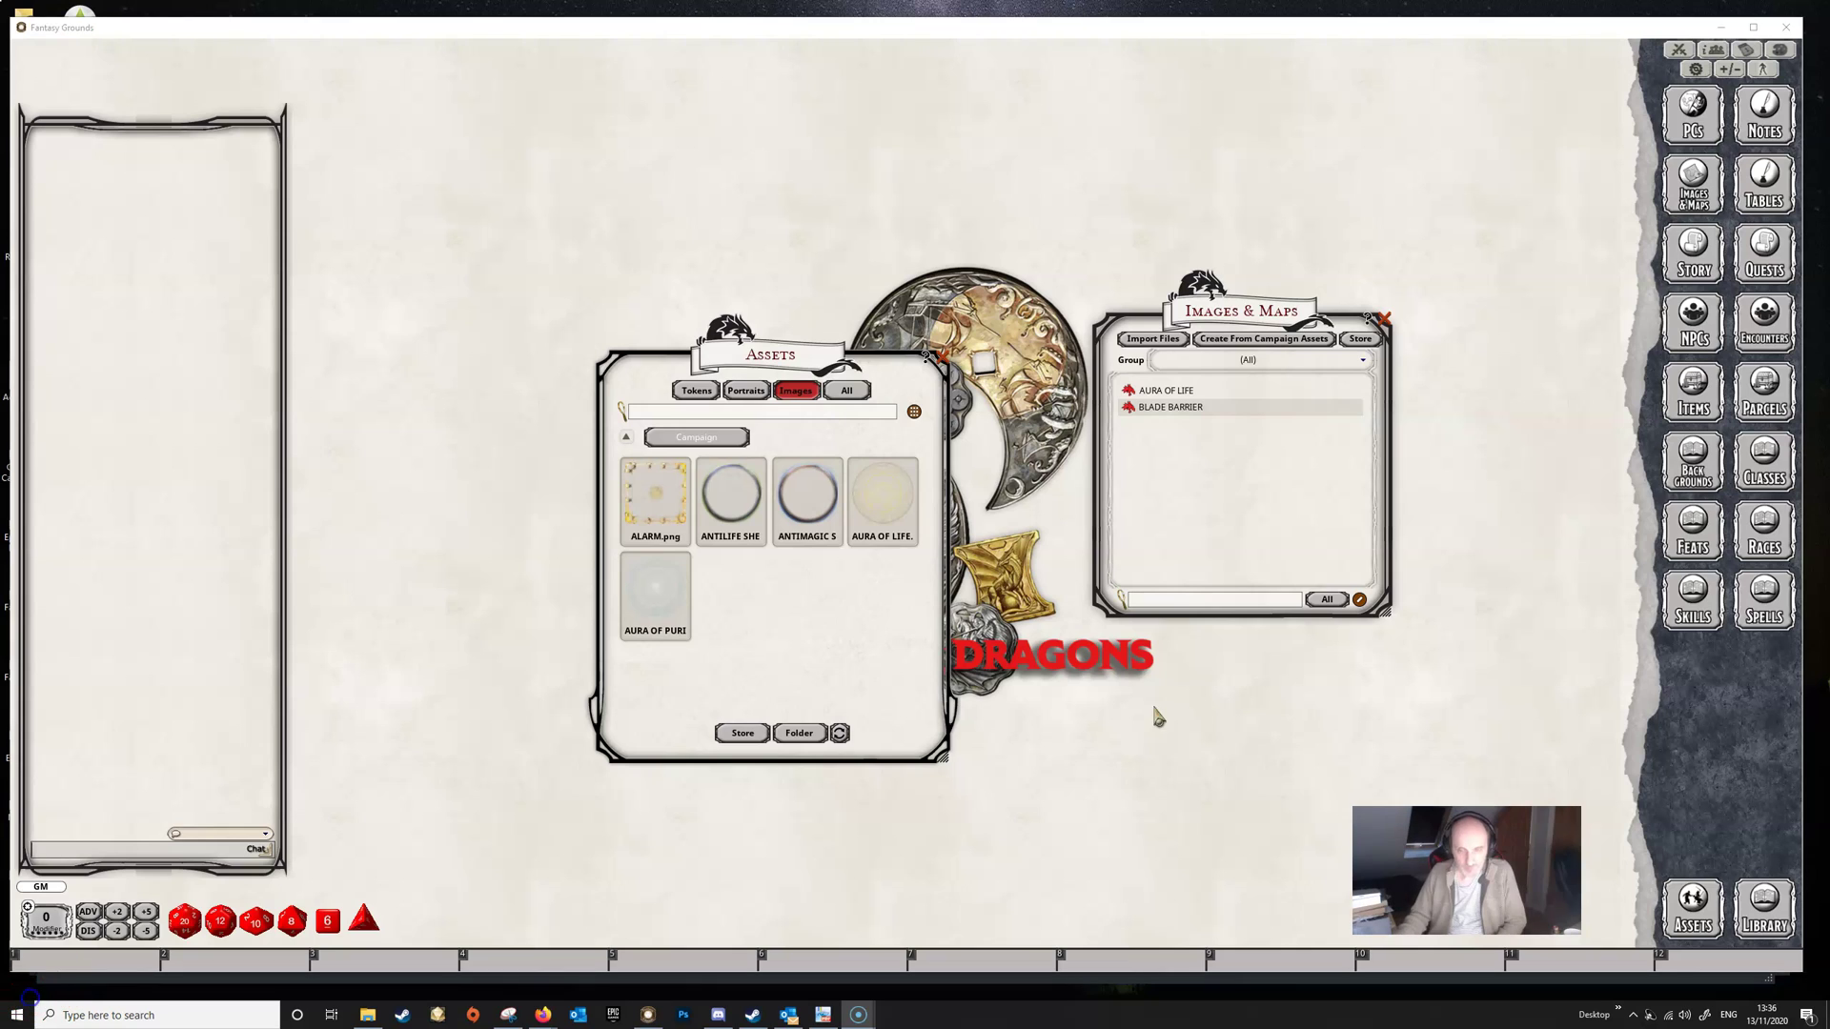
left_click_drag(1158, 717, 1204, 411)
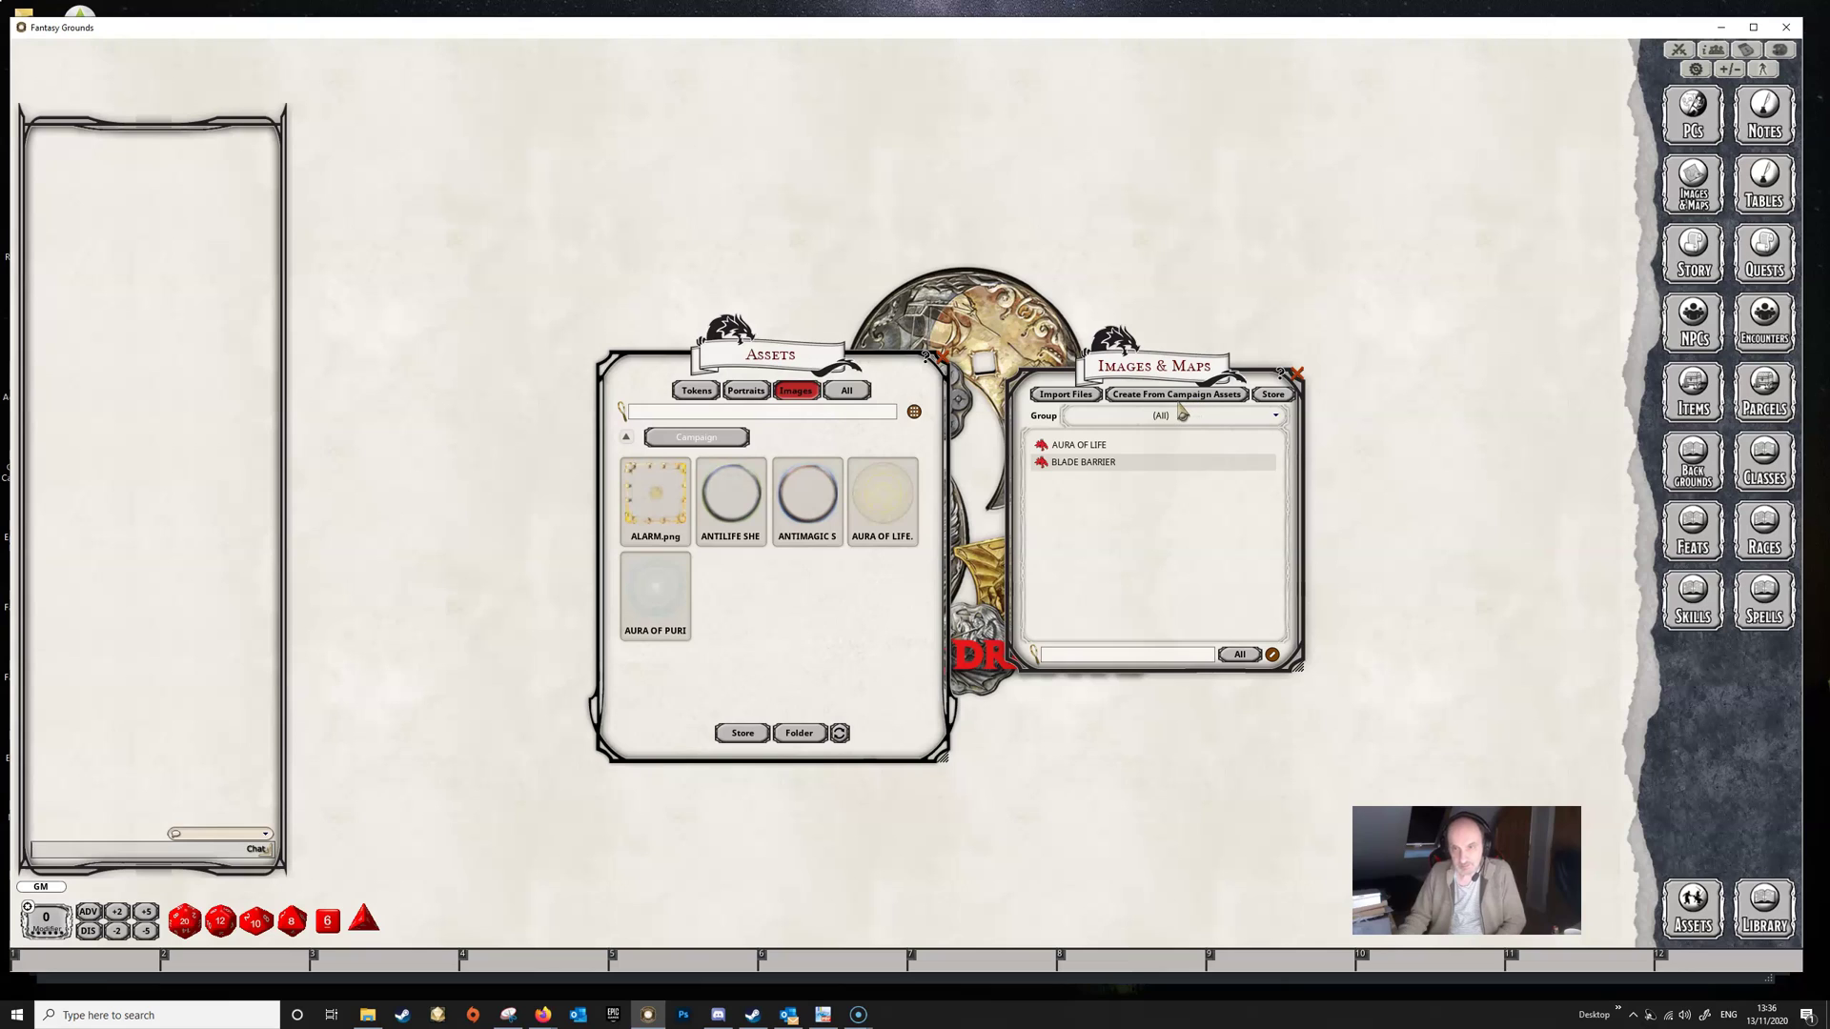
left_click(1182, 401)
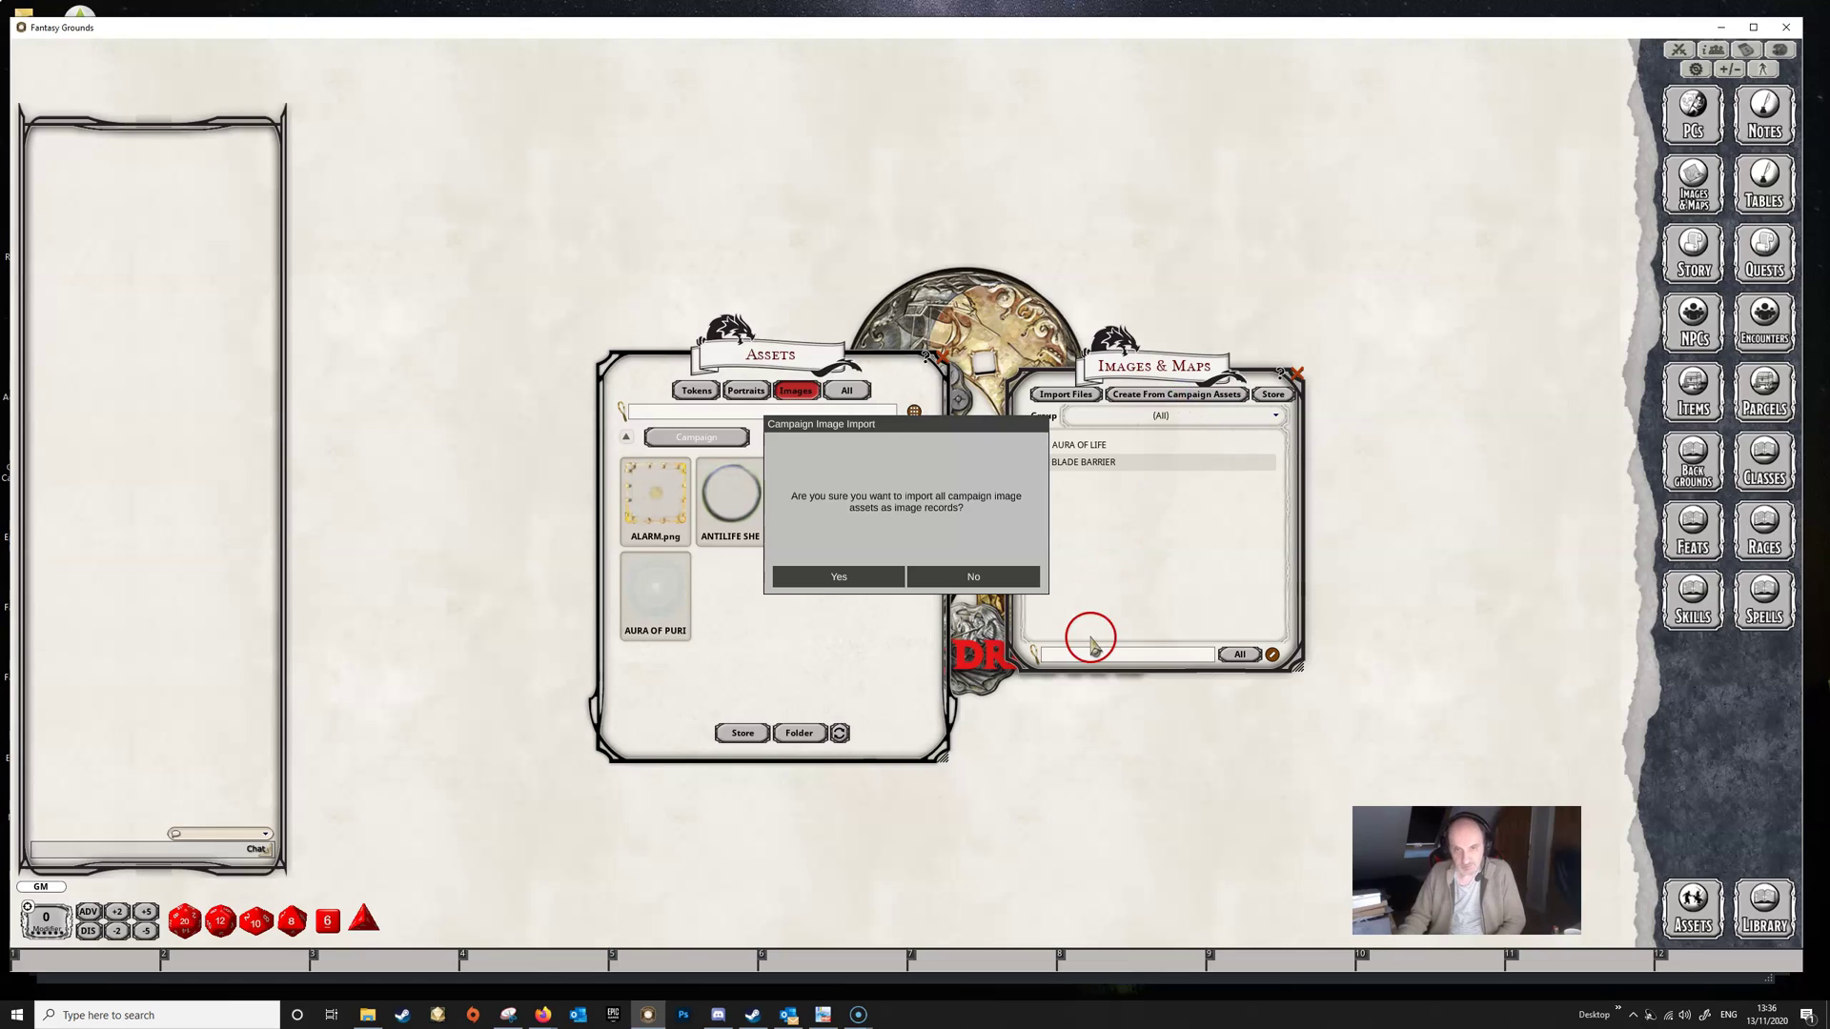
left_click(839, 579)
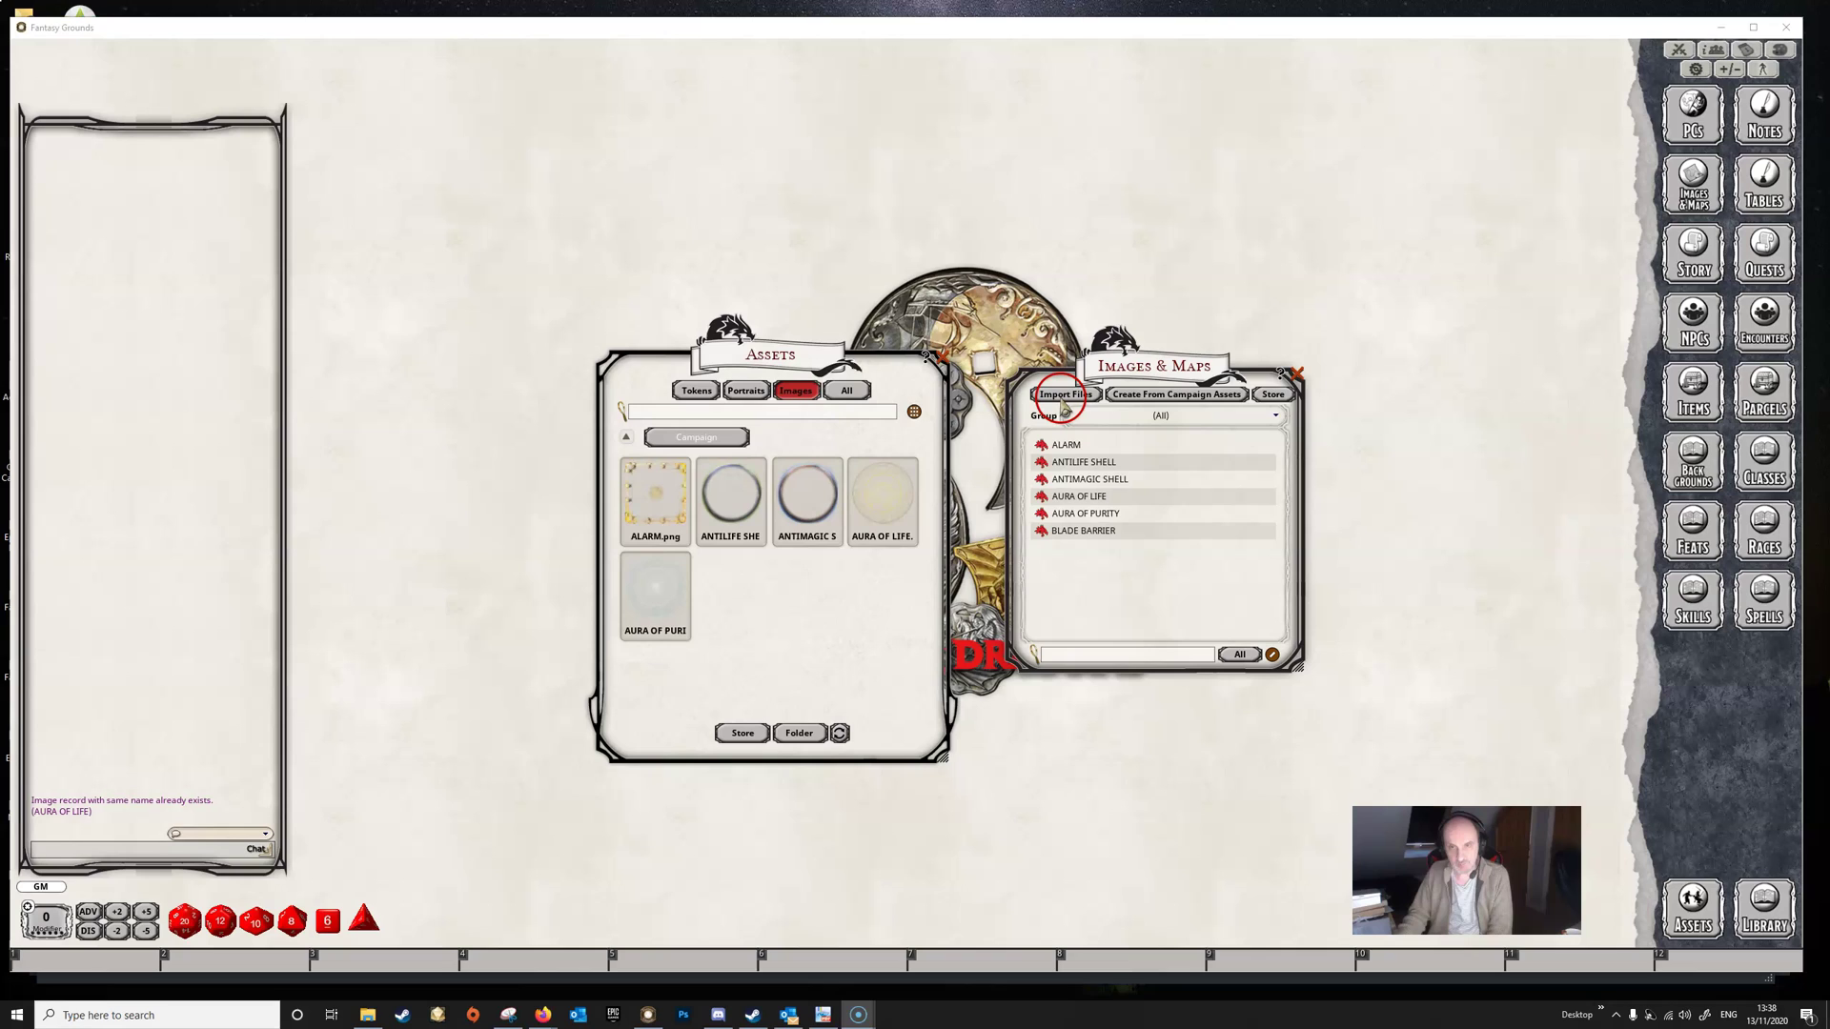
Step: Start importing image files, show only PNG files, and select the range from CALL LIGHTNING.png to DELAYED BLAST FIREBALL.png
left_click(1062, 396)
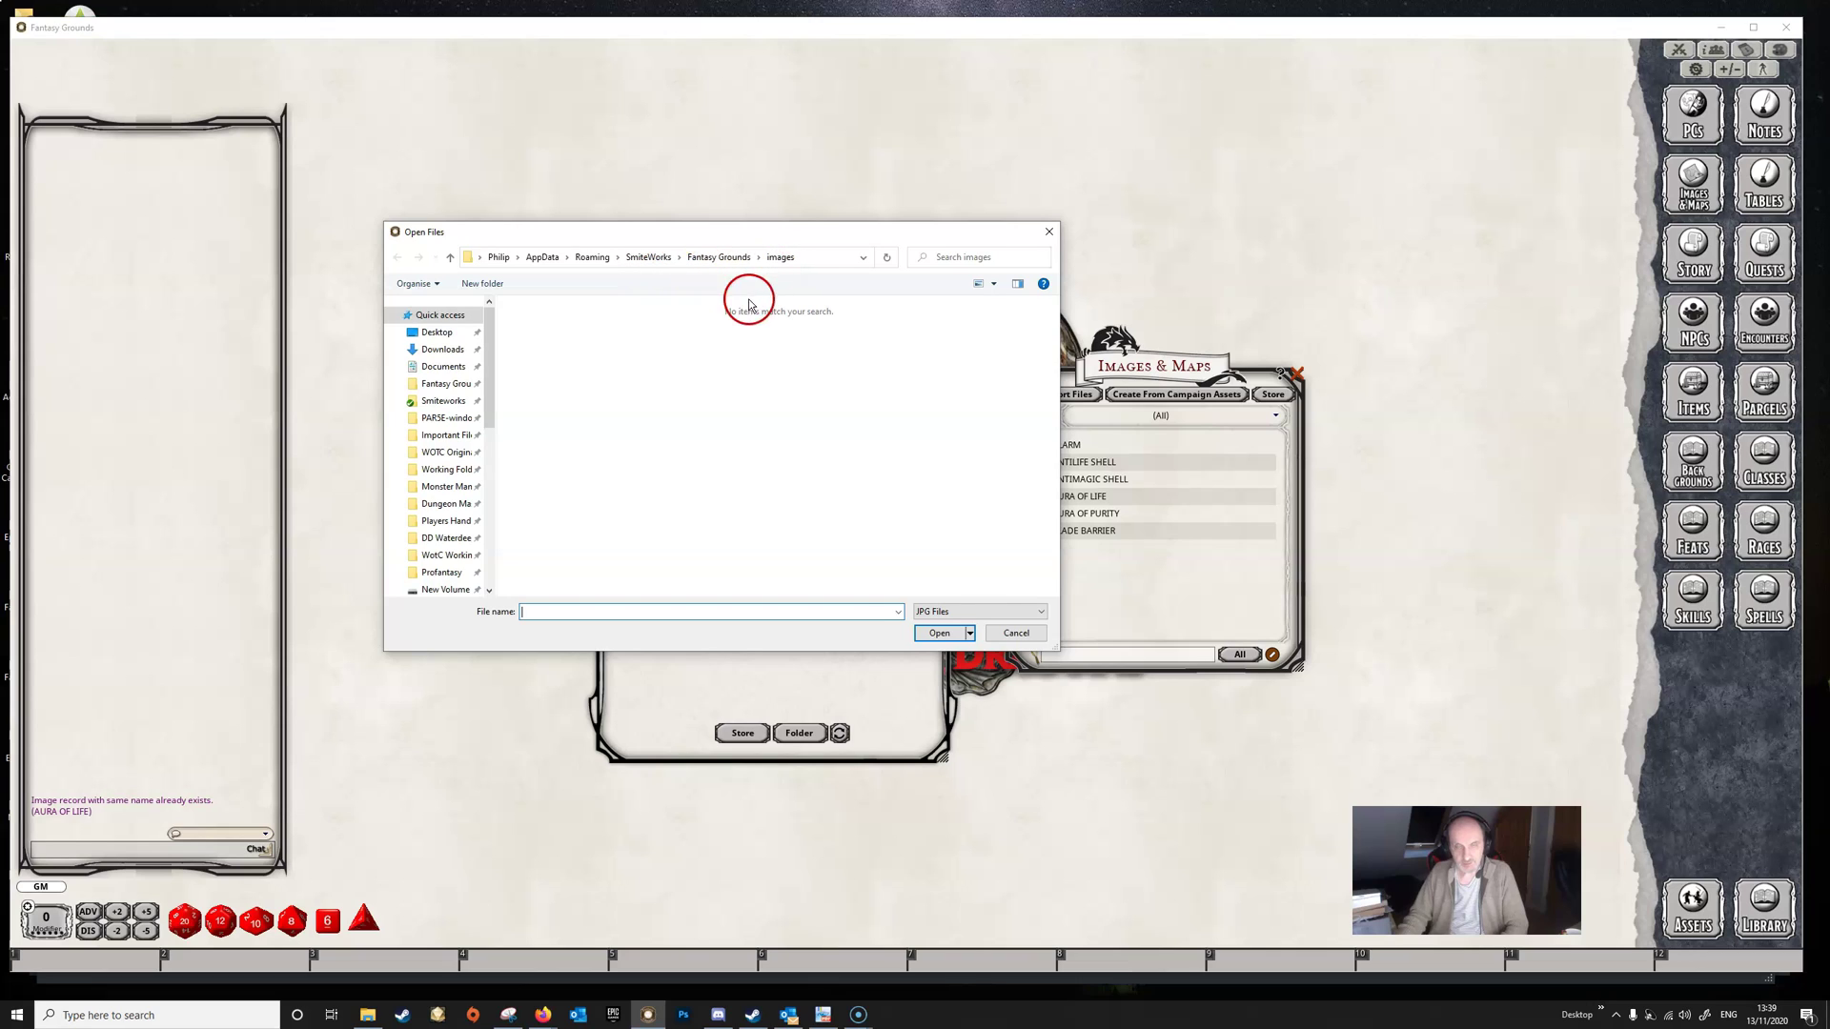
left_click(968, 612)
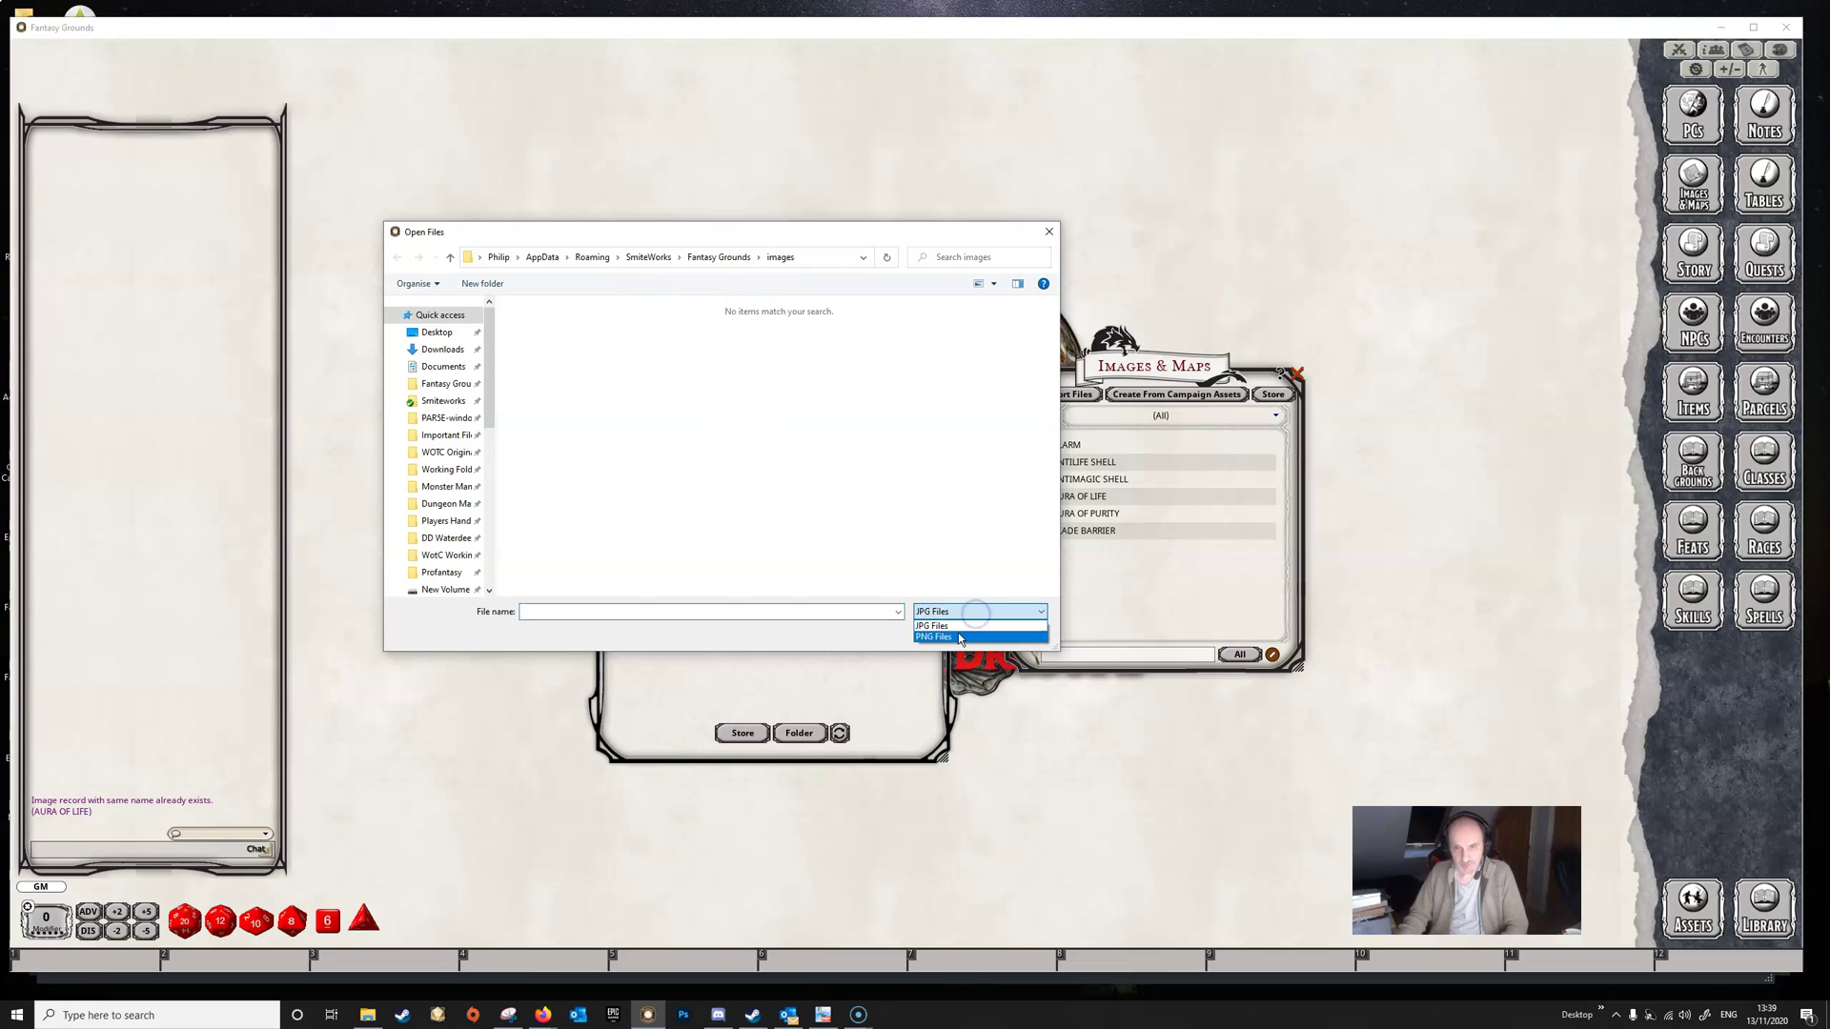
left_click(959, 634)
left_click(915, 558)
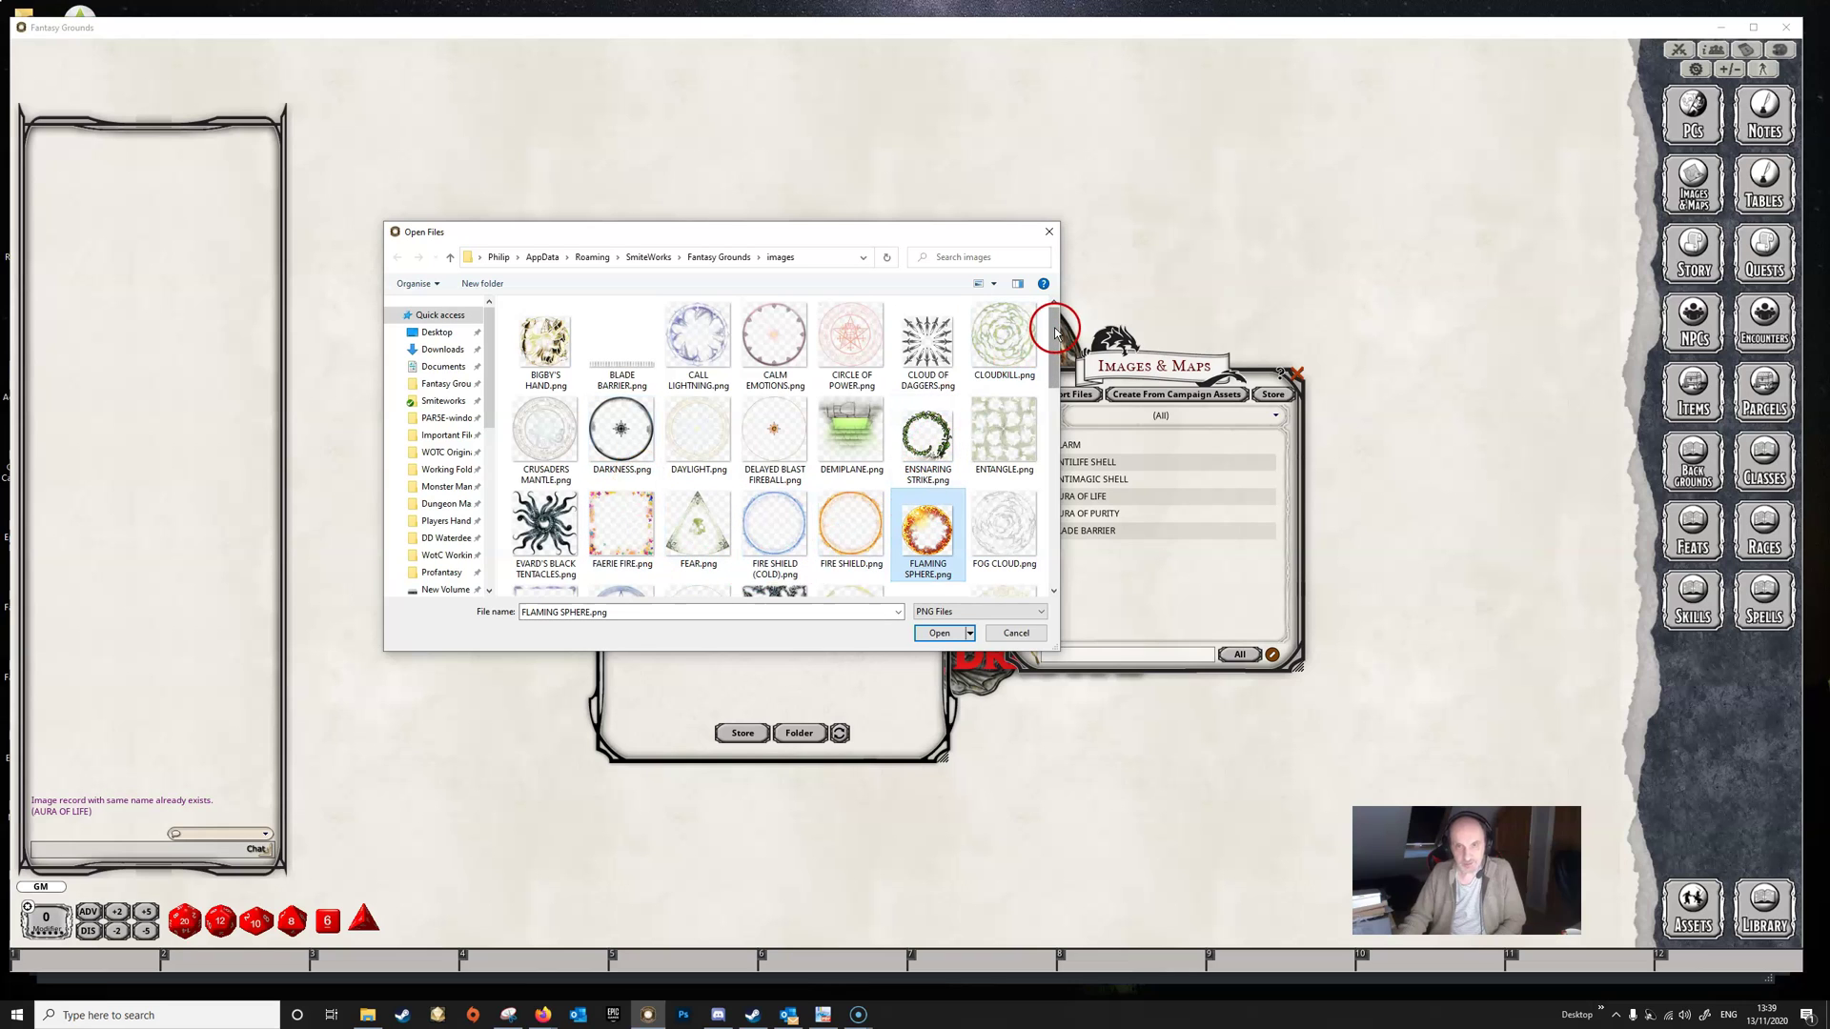
mouse_move(1056, 330)
left_mouse_down()
mouse_move(1045, 417)
mouse_move(1048, 333)
left_mouse_up()
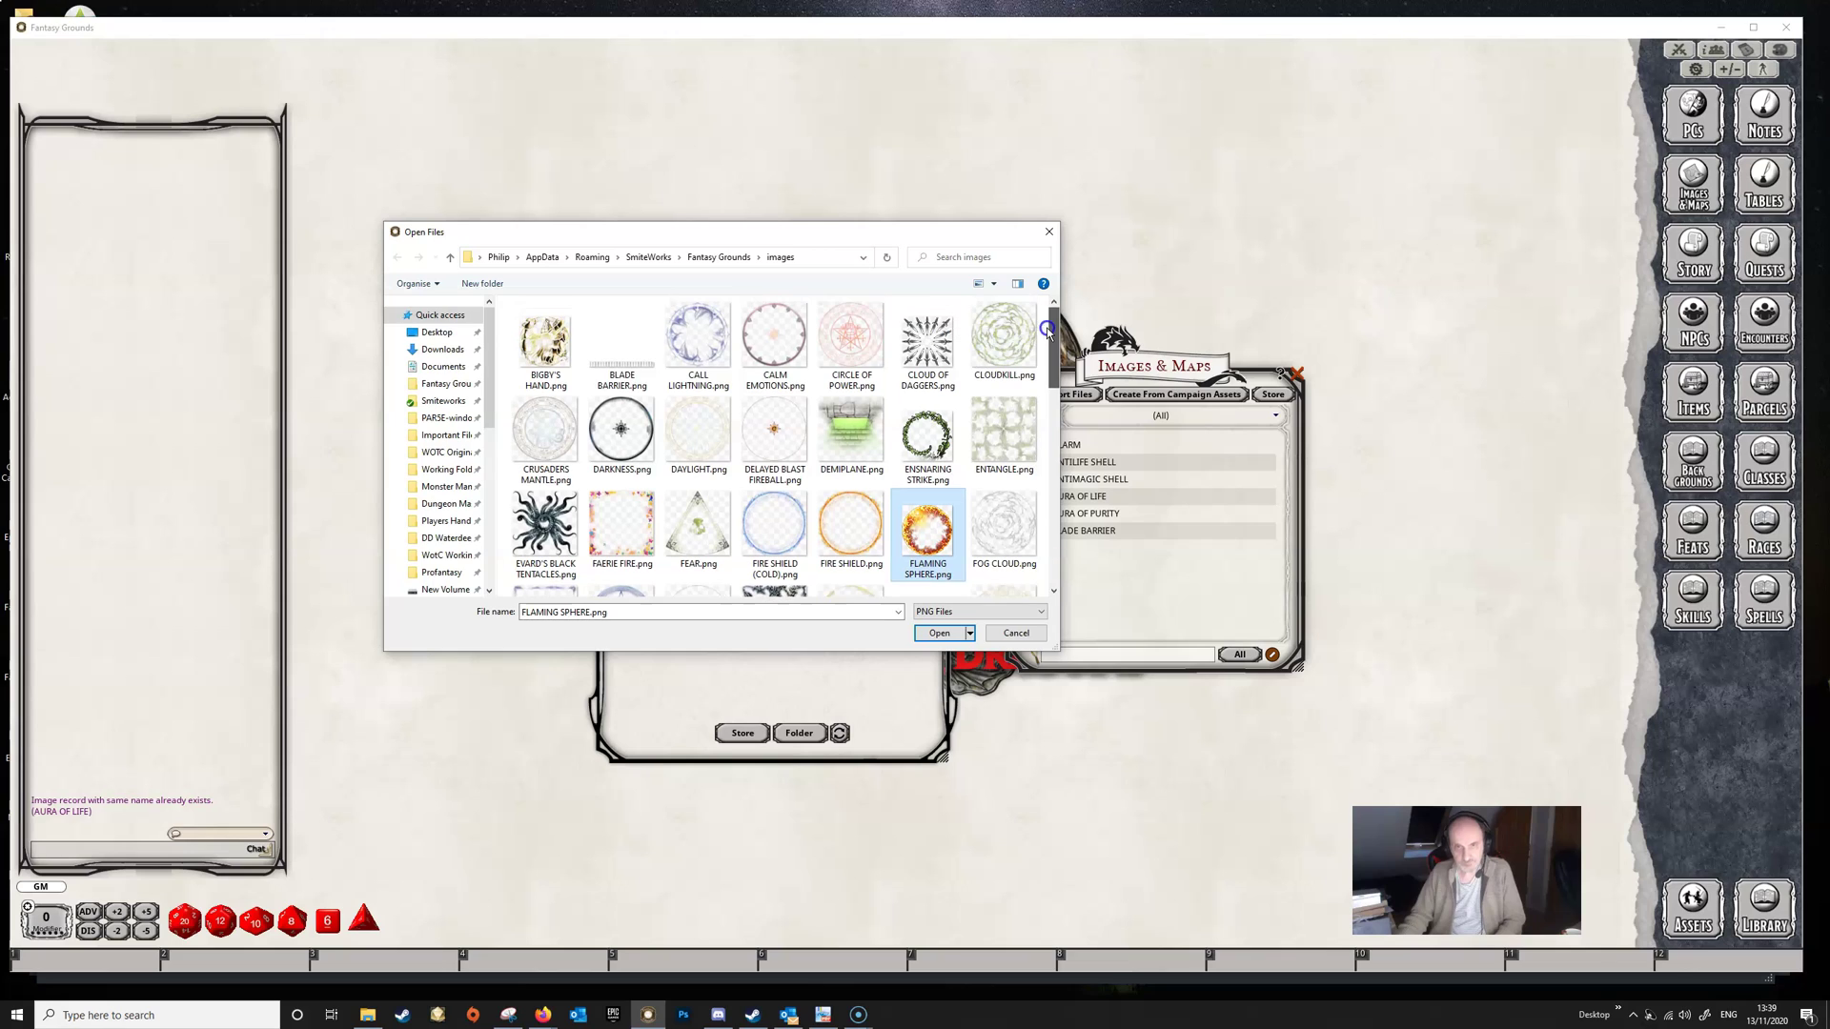
left_click(762, 434)
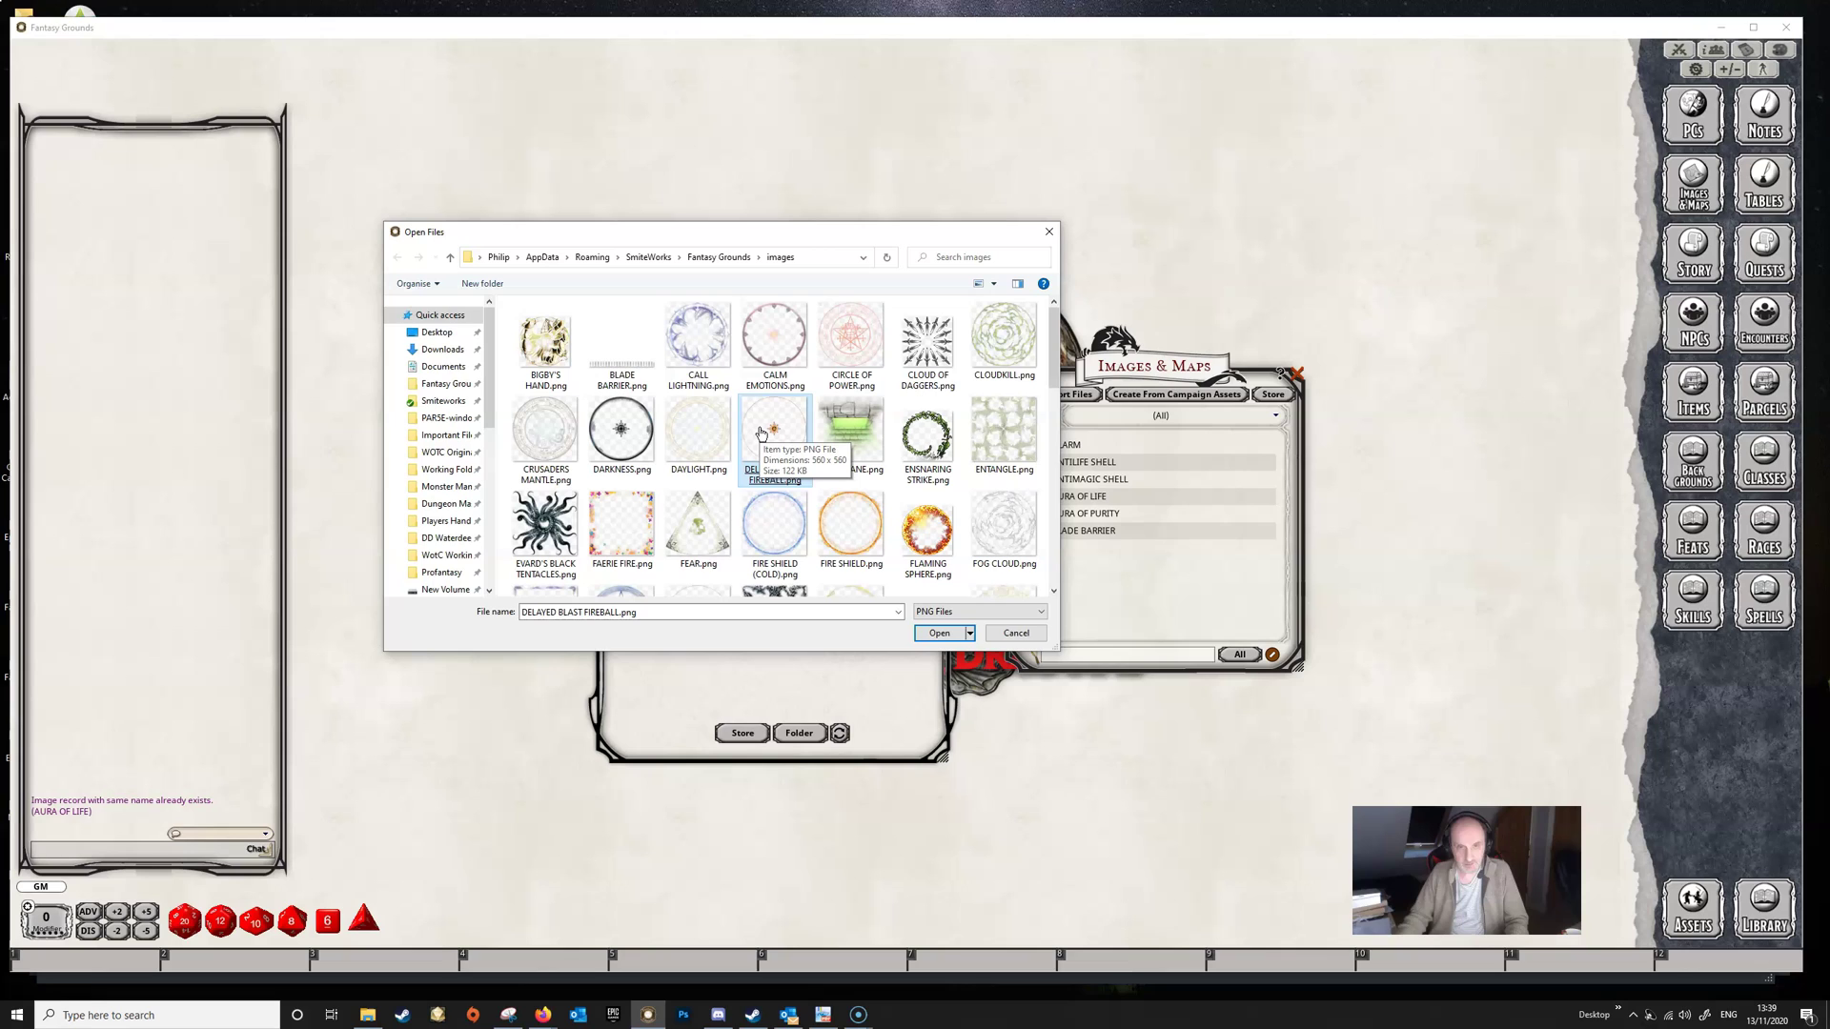
left_click(706, 347, "shift")
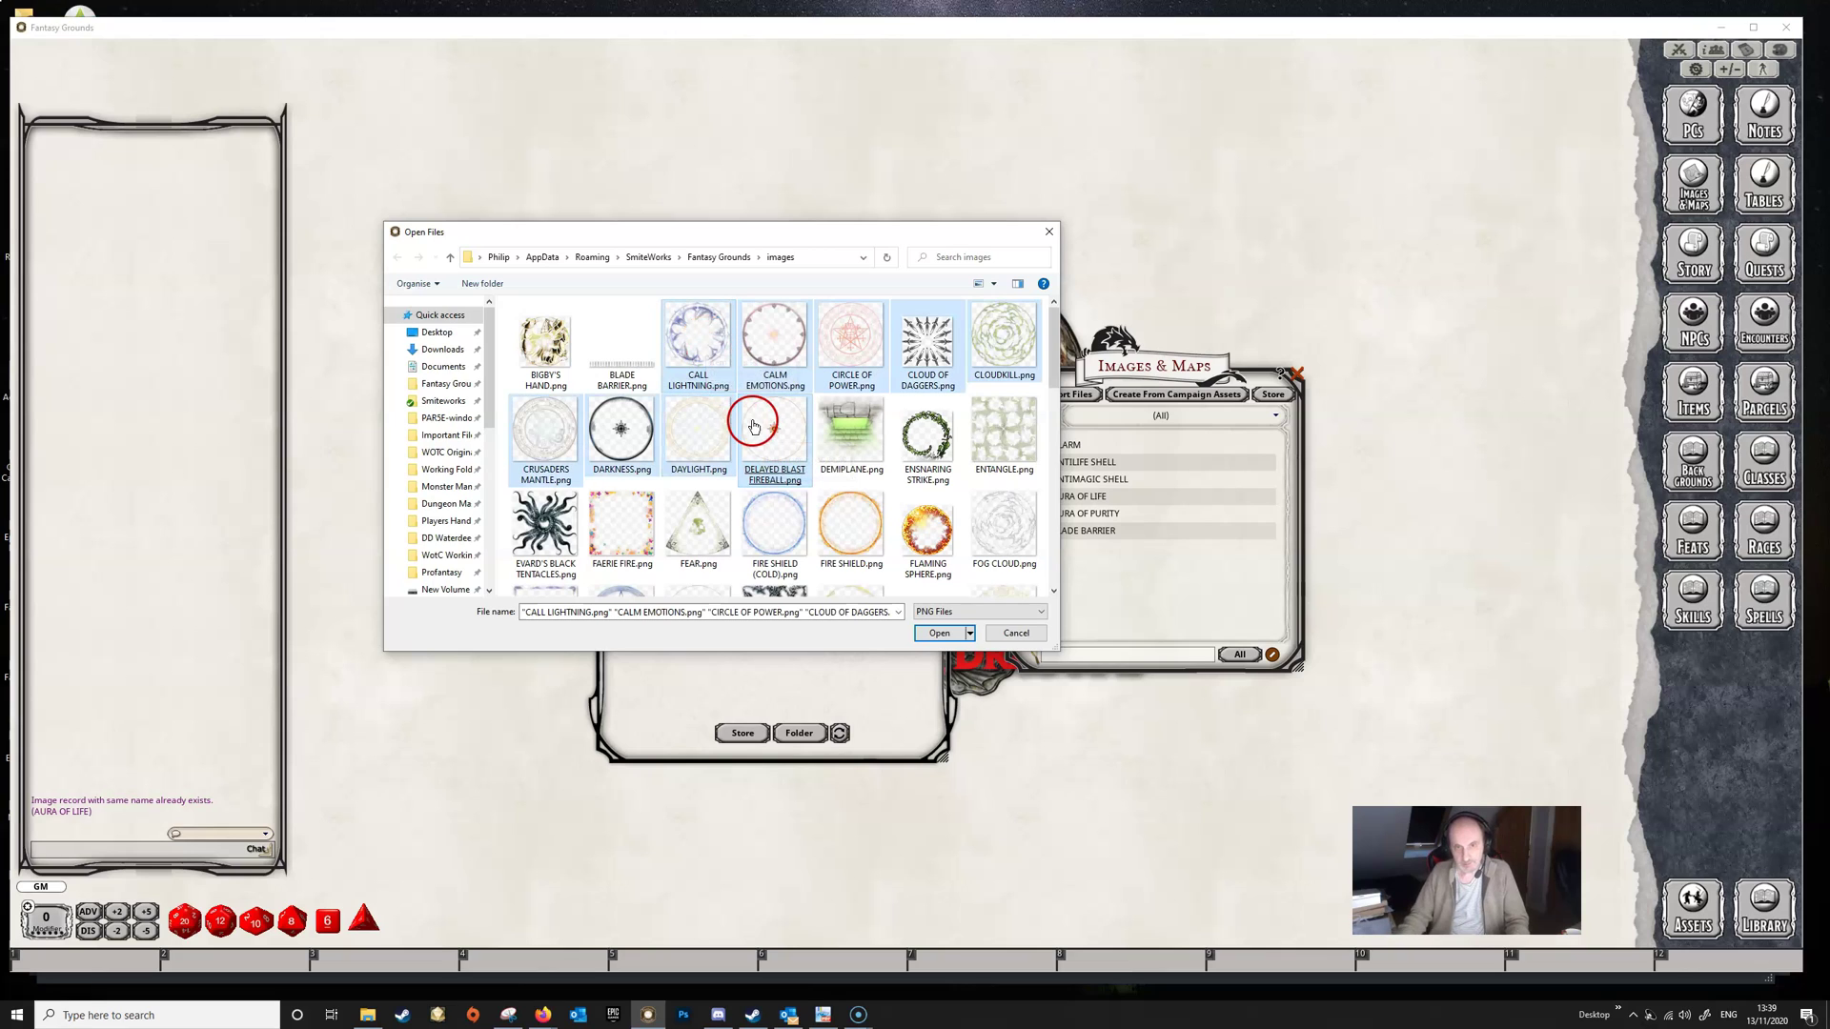
left_click(783, 459)
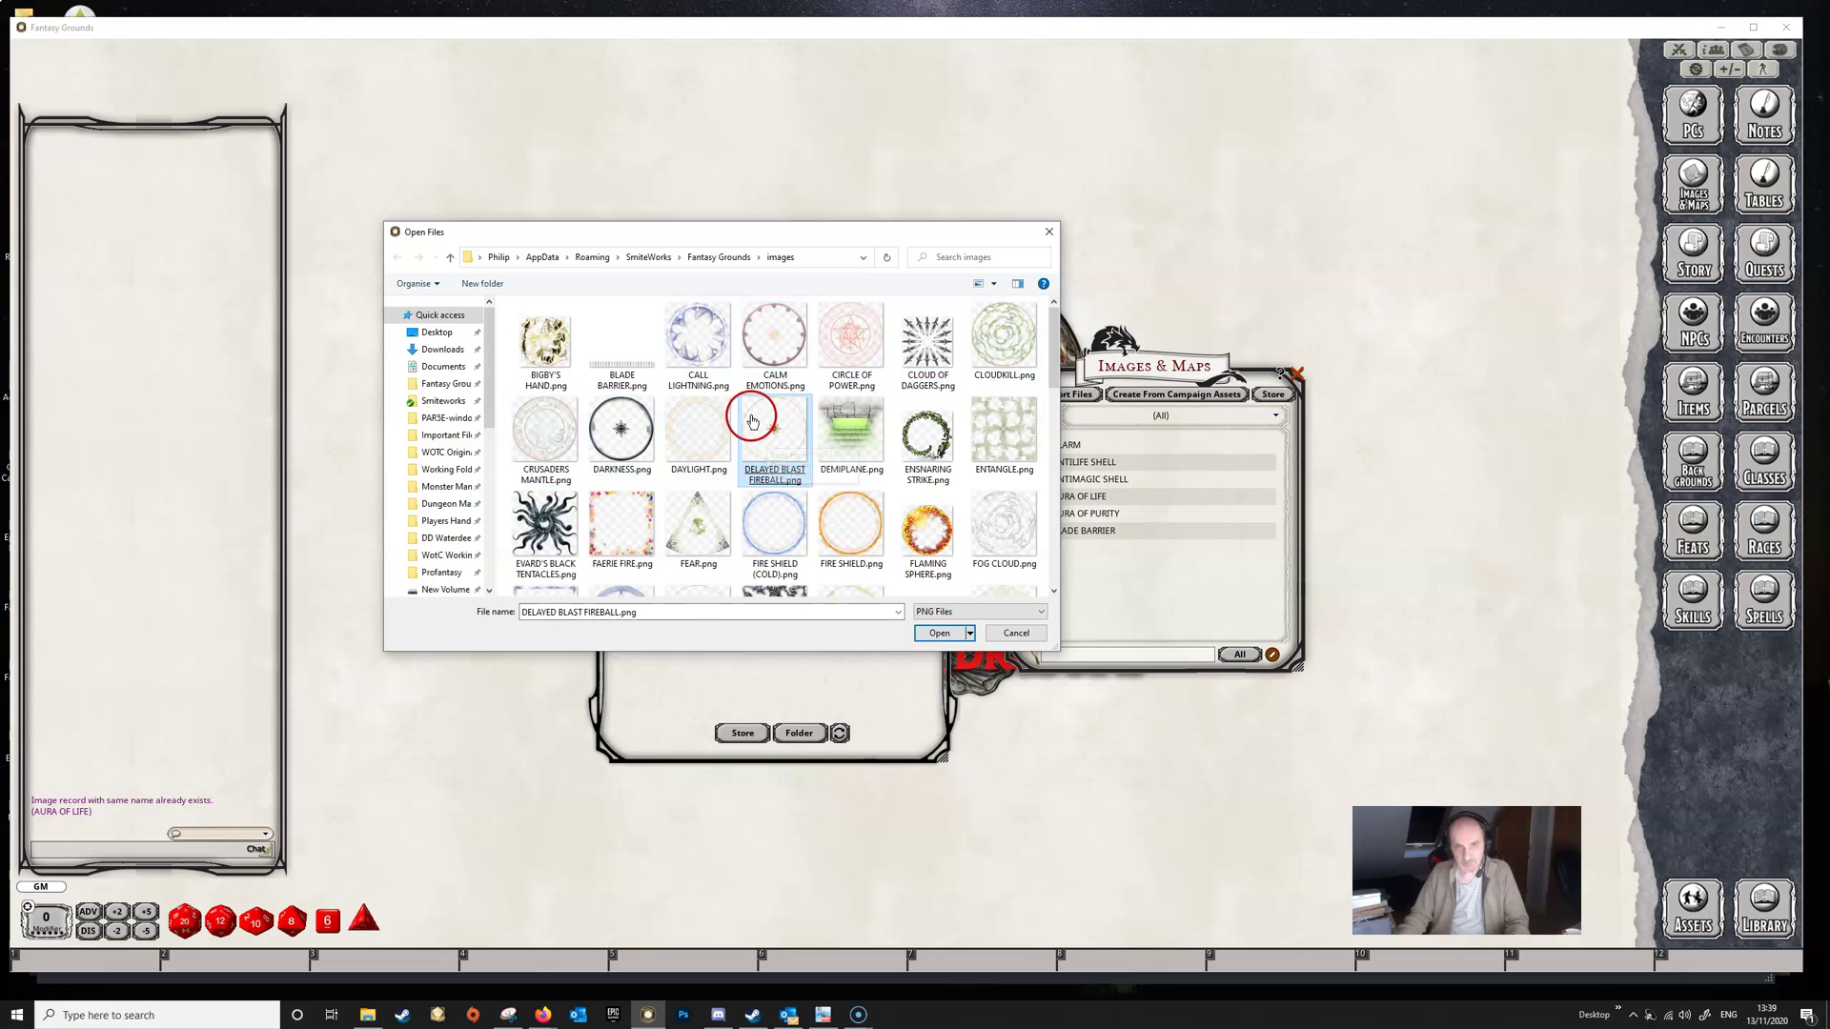
left_click(693, 348)
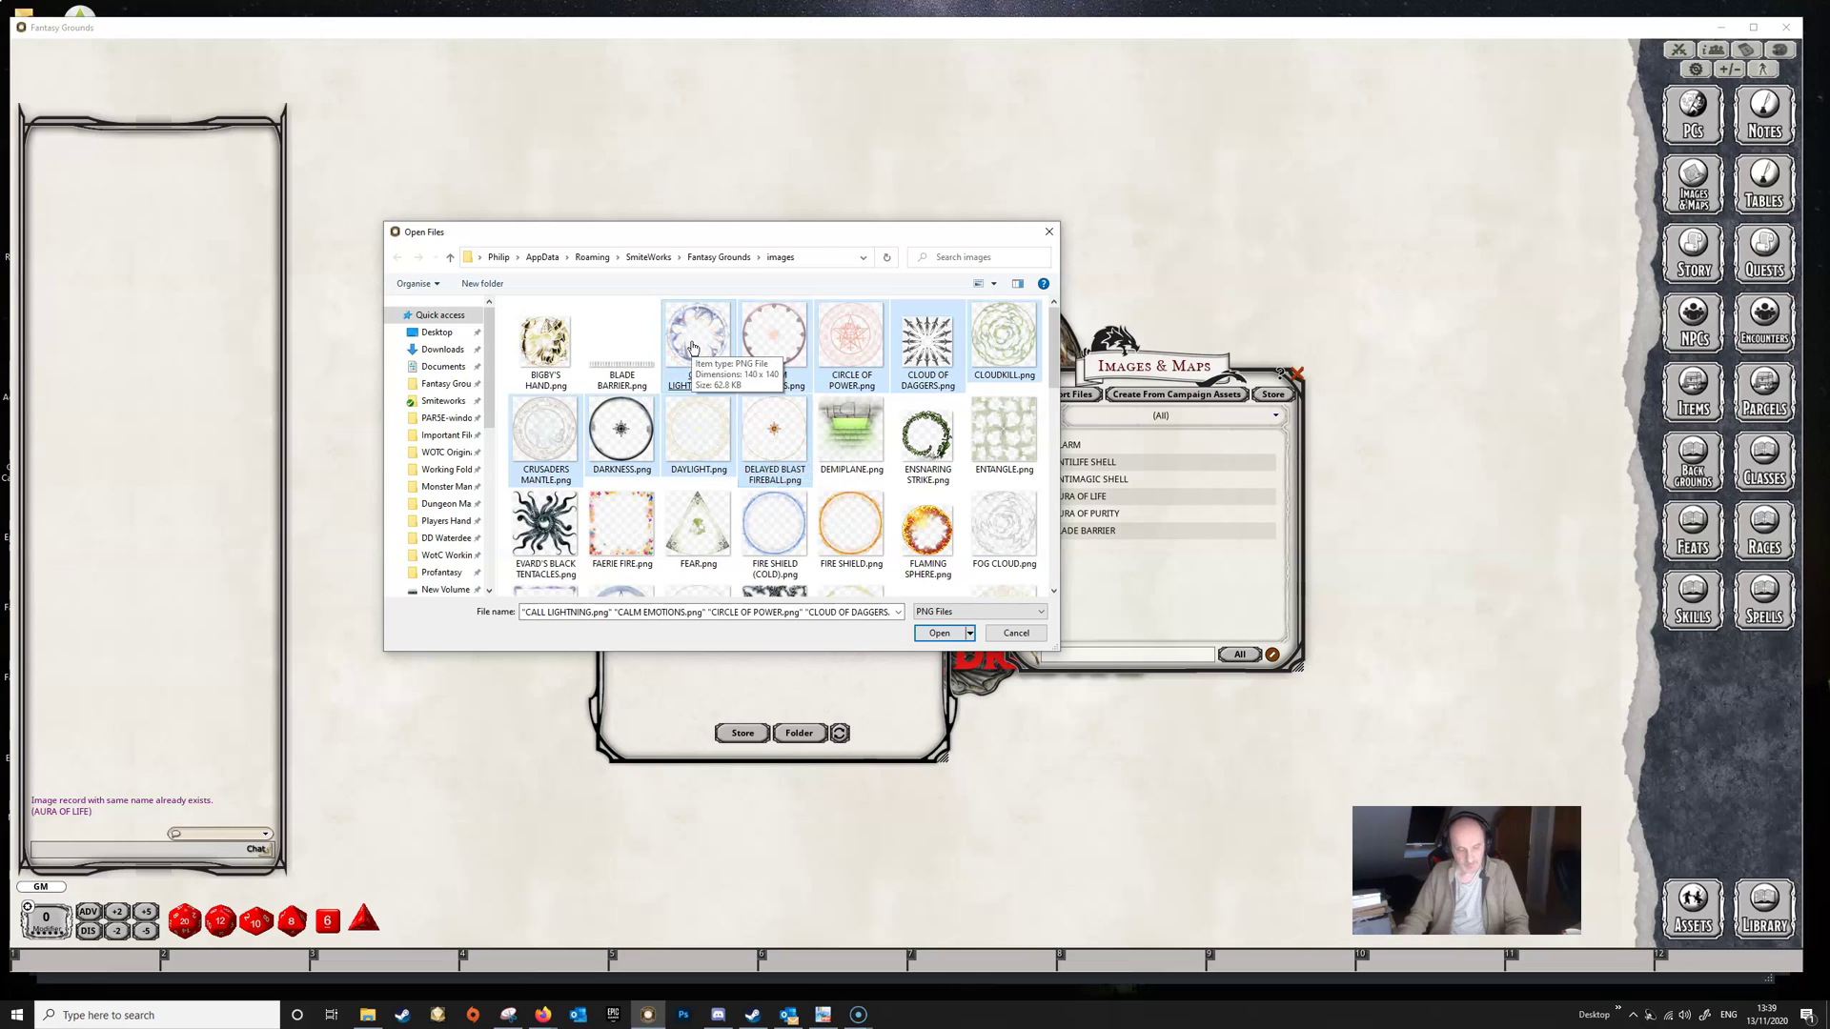
Step: Drop CALM EMOTIONS, CIRCLE OF POWER, CLOUD OF DAGGERS and DAYLIGHT from the selection, add ENSNARING STRIKE and FIRE SHIELD, and import the files
left_click(774, 338, "ctrl")
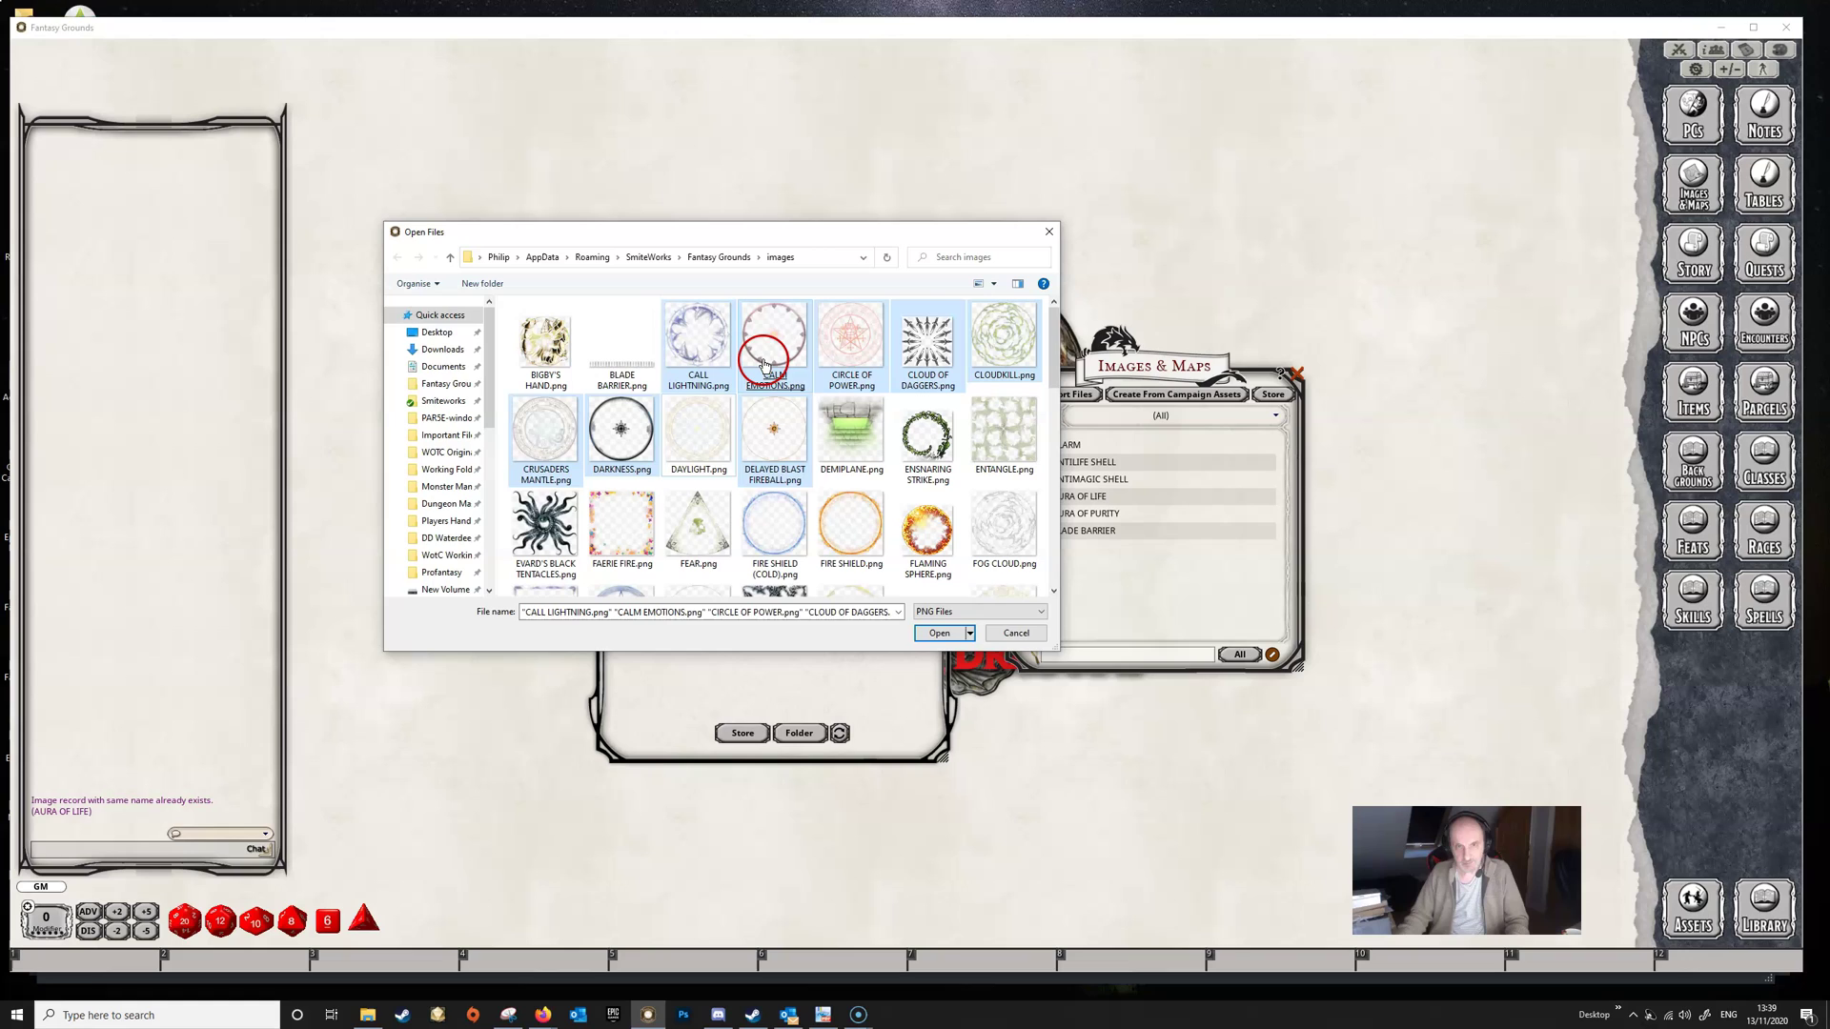
left_click(848, 341, "ctrl")
left_click(918, 340, "ctrl")
left_click(918, 343, "ctrl")
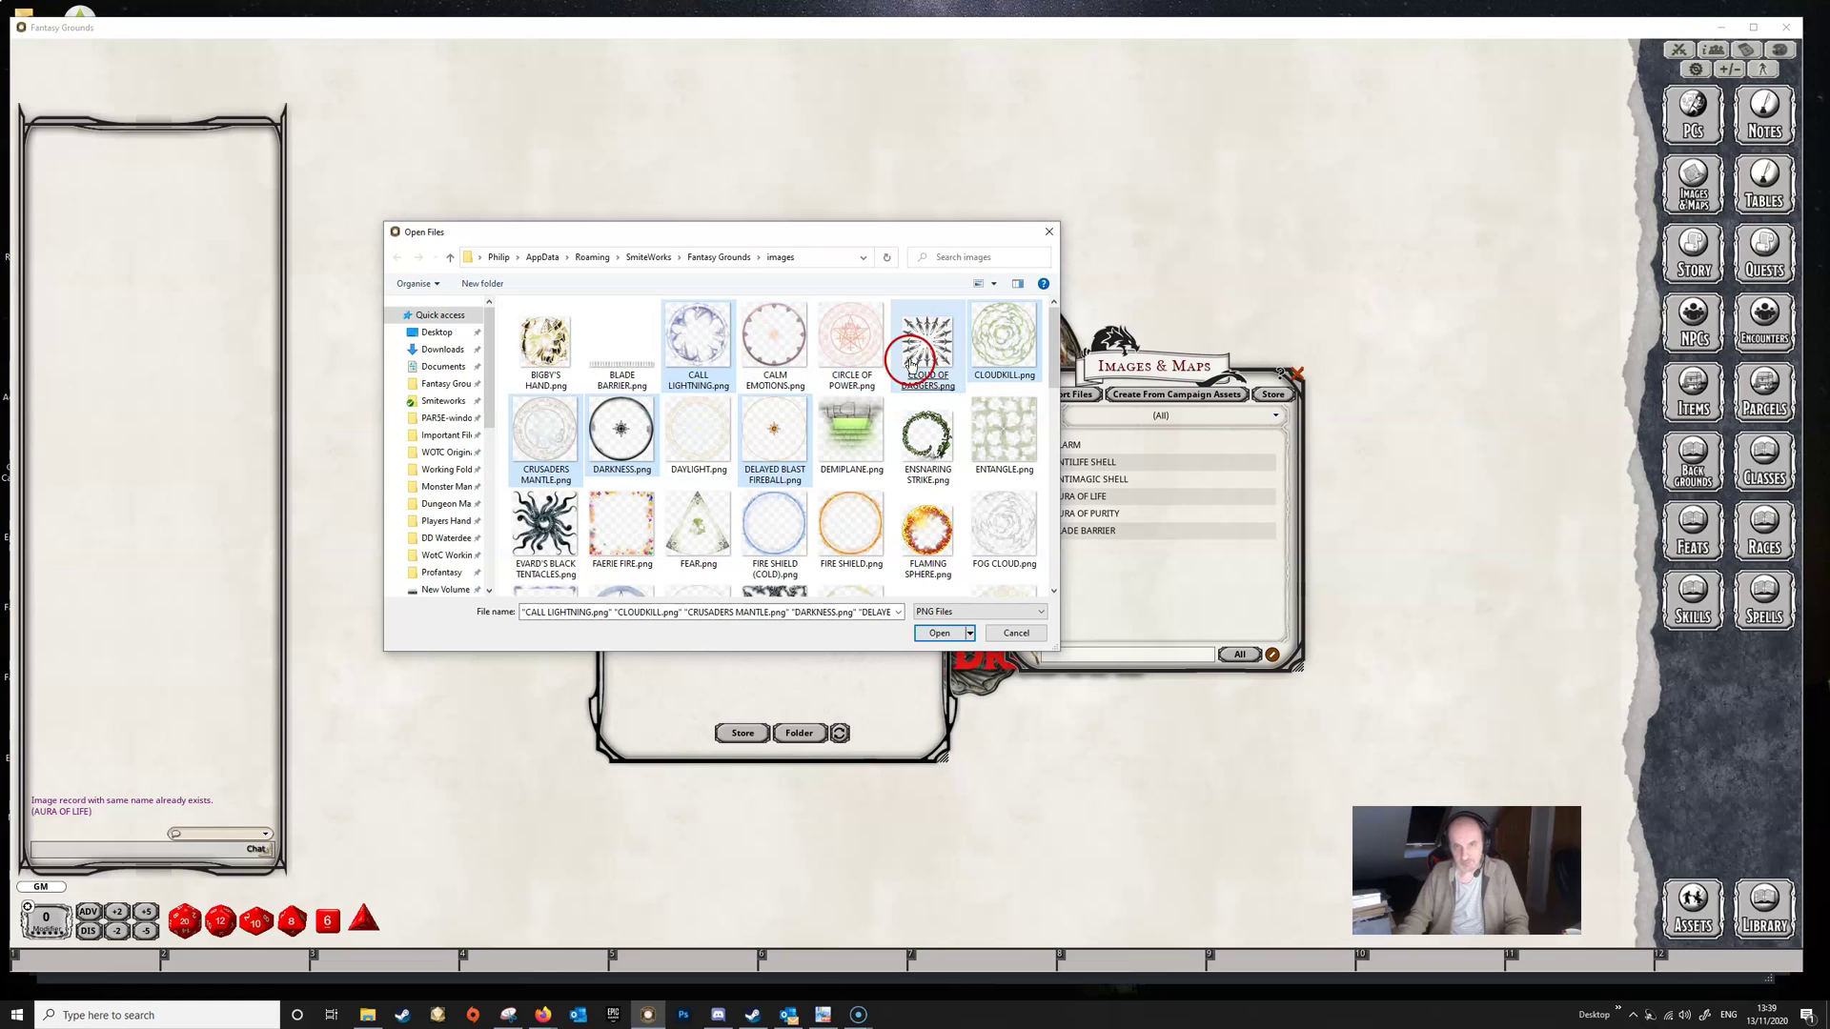
left_click(920, 437, "ctrl")
left_click(857, 520, "ctrl")
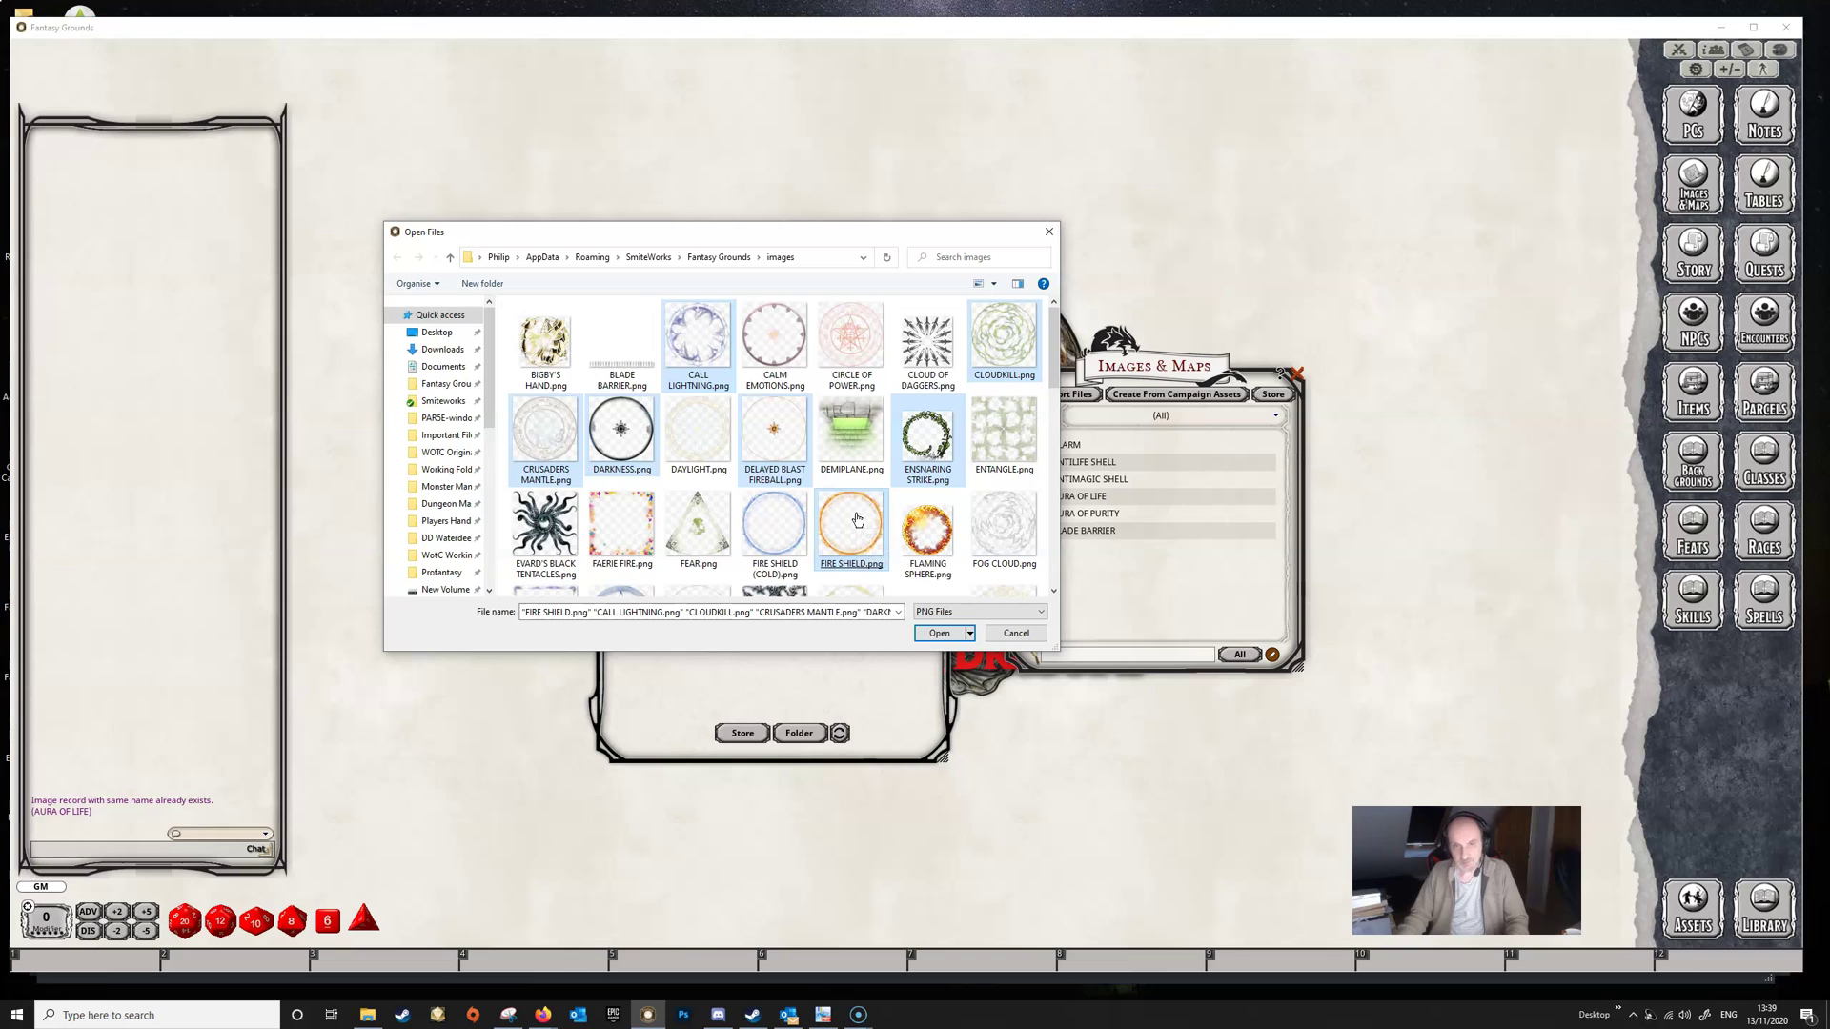
left_click(938, 633)
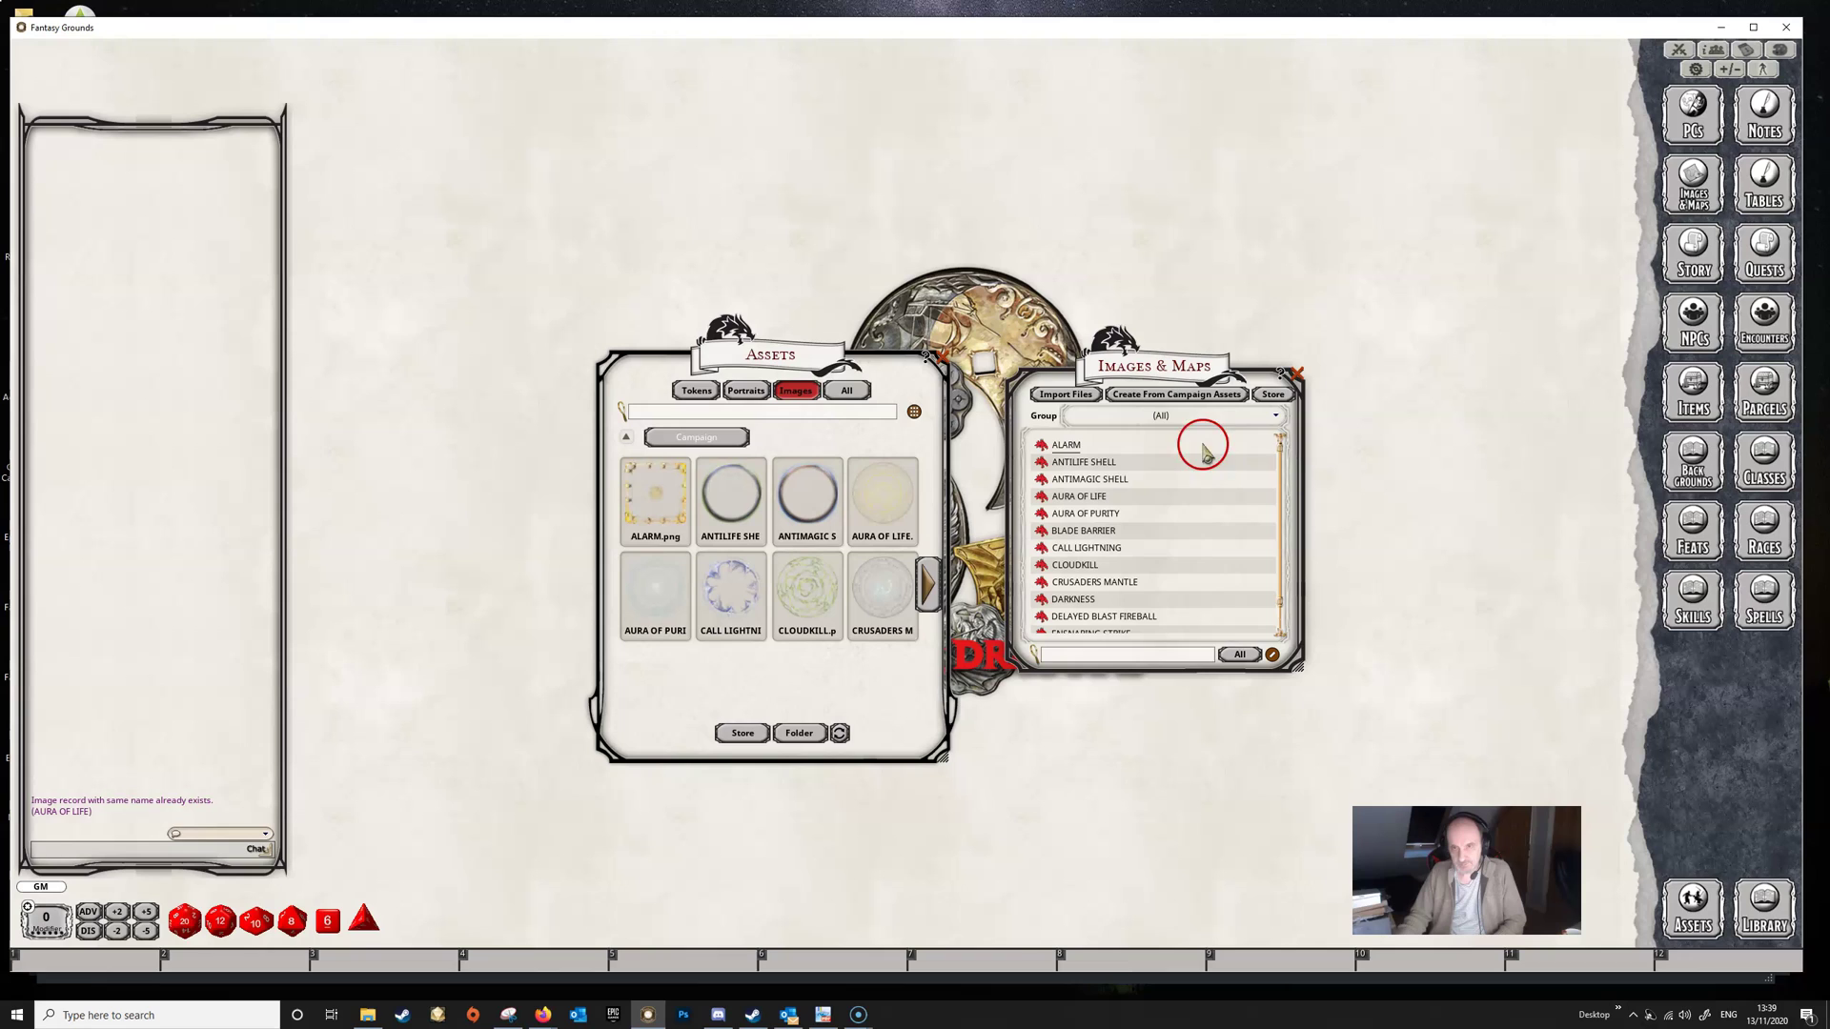
Step: Check the imported images in the Images & Maps list and on both pages of the Campaign assets
left_click_drag(1279, 467, 1282, 481)
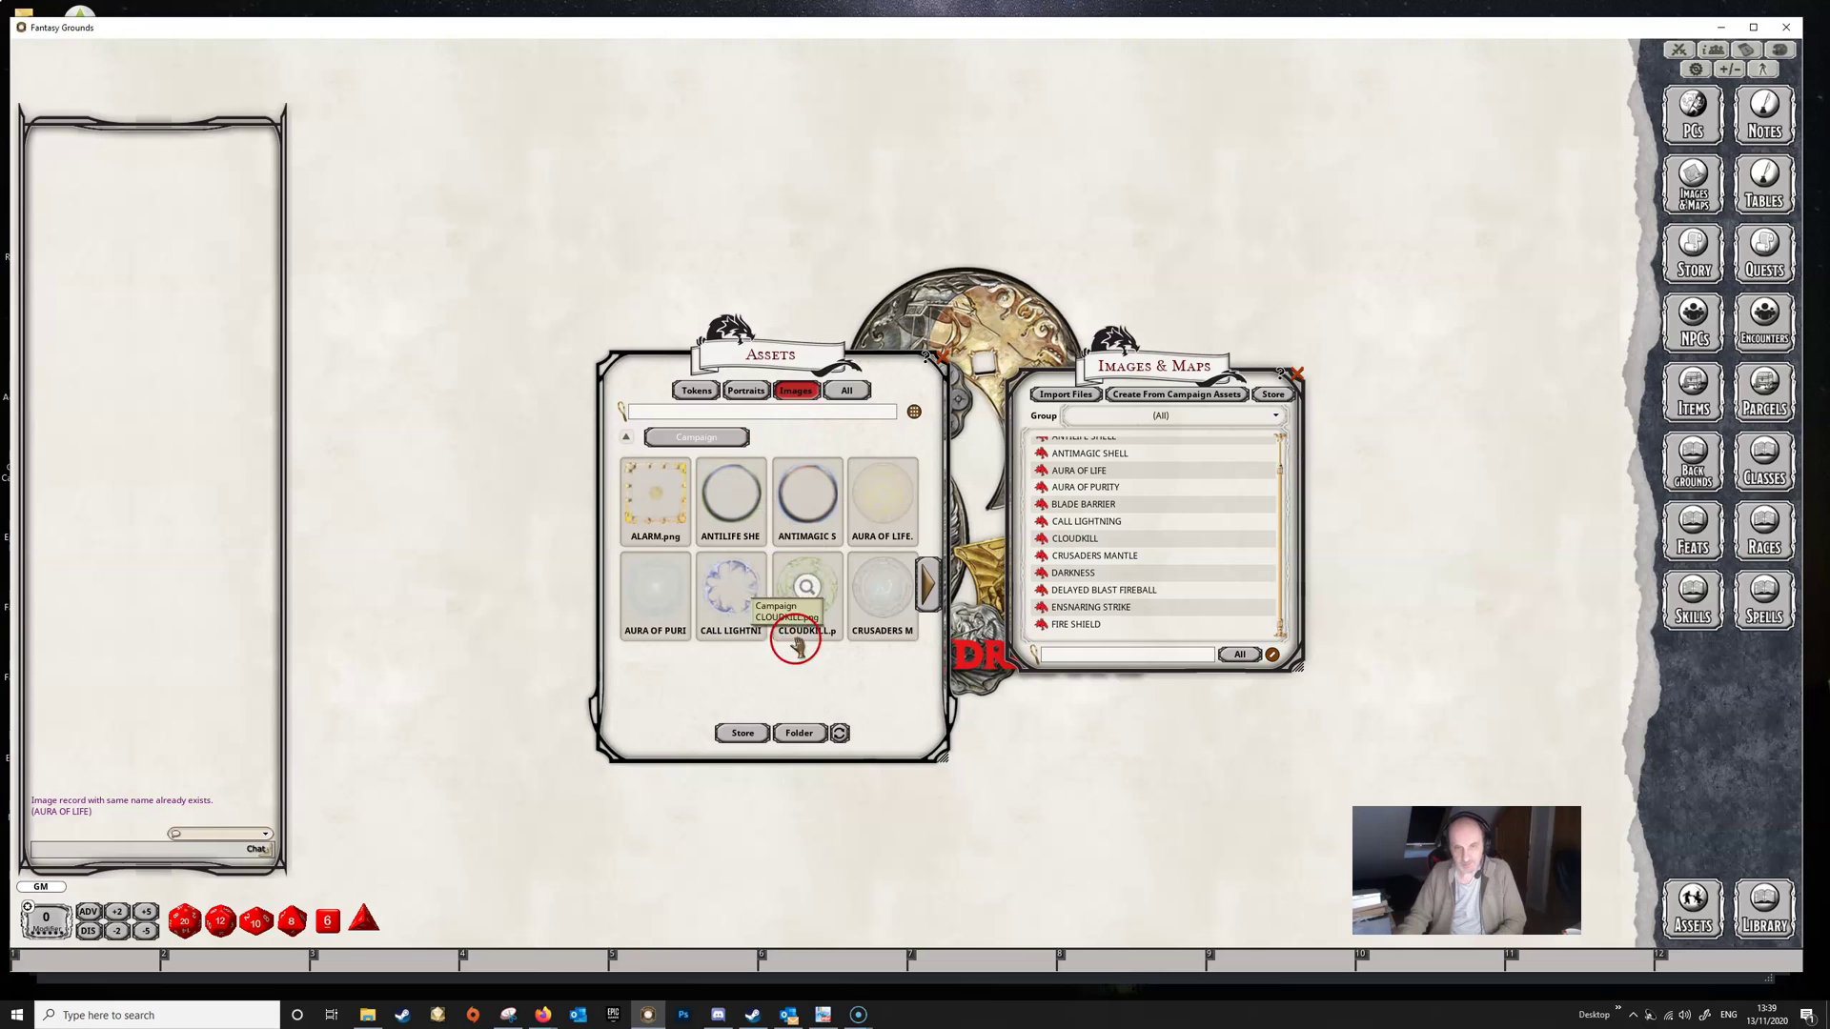
left_click(932, 589)
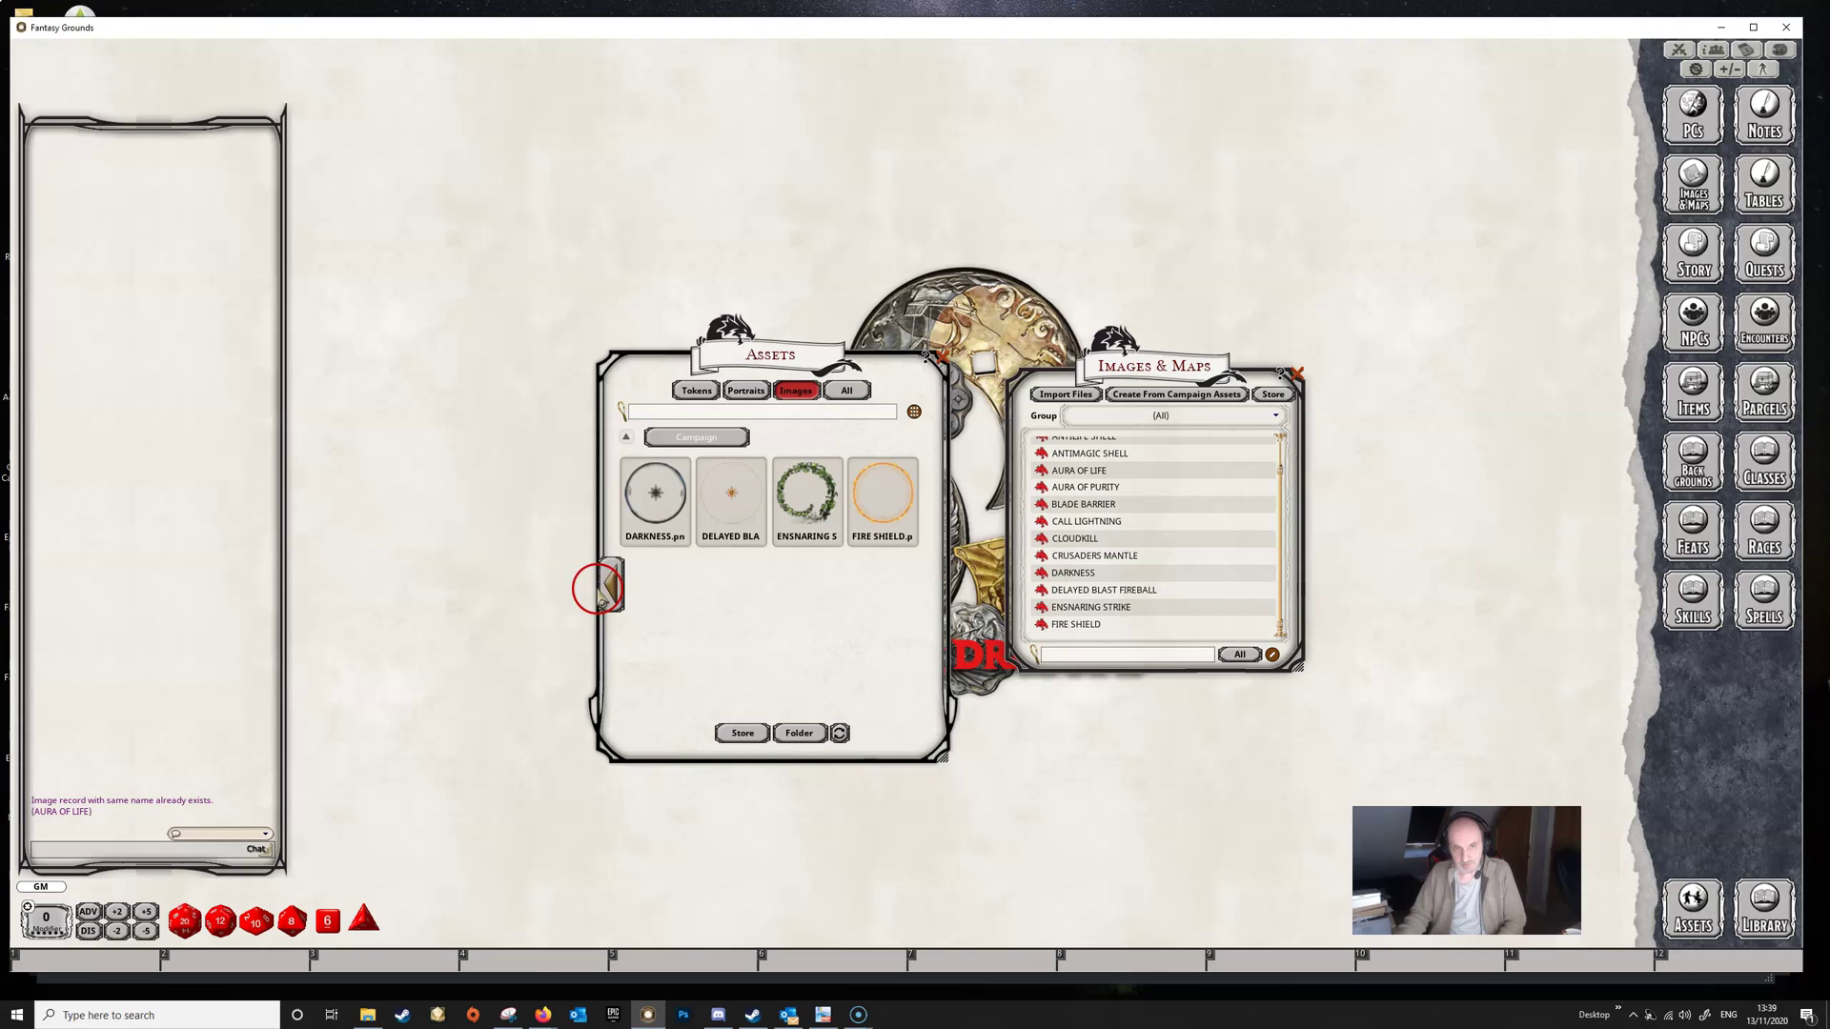
left_click(611, 584)
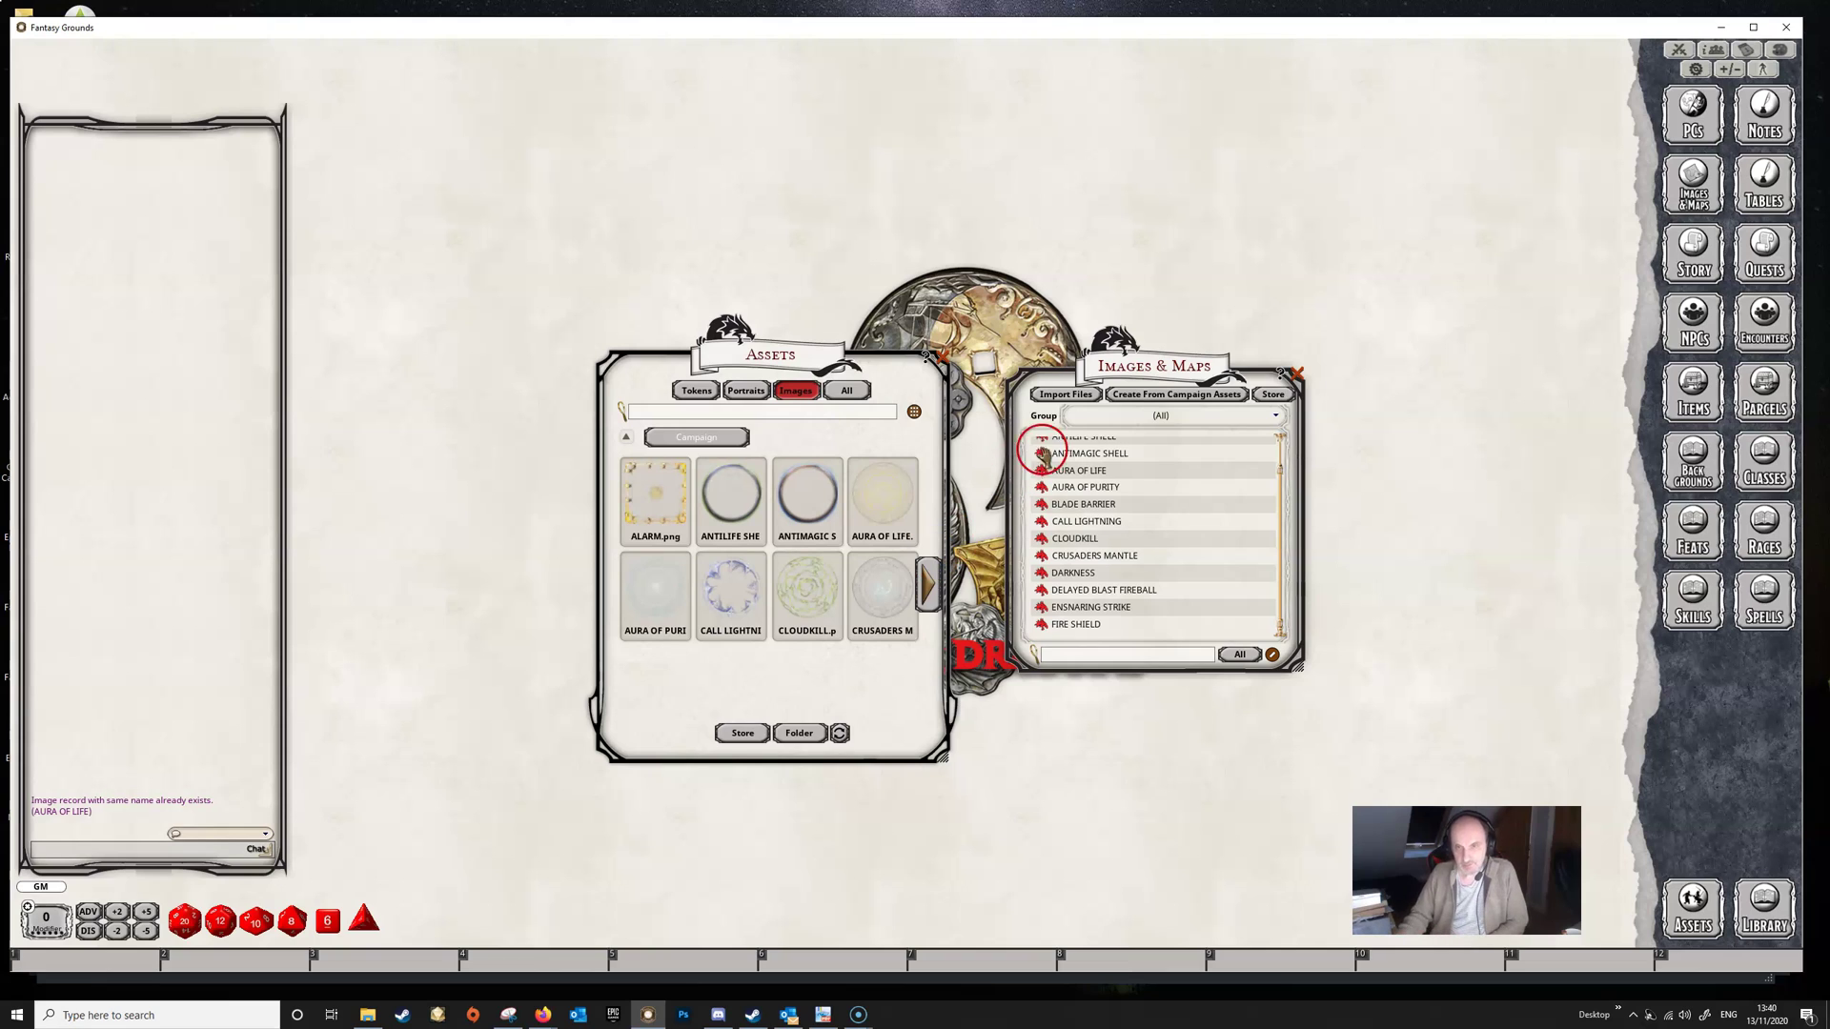
left_click(1066, 394)
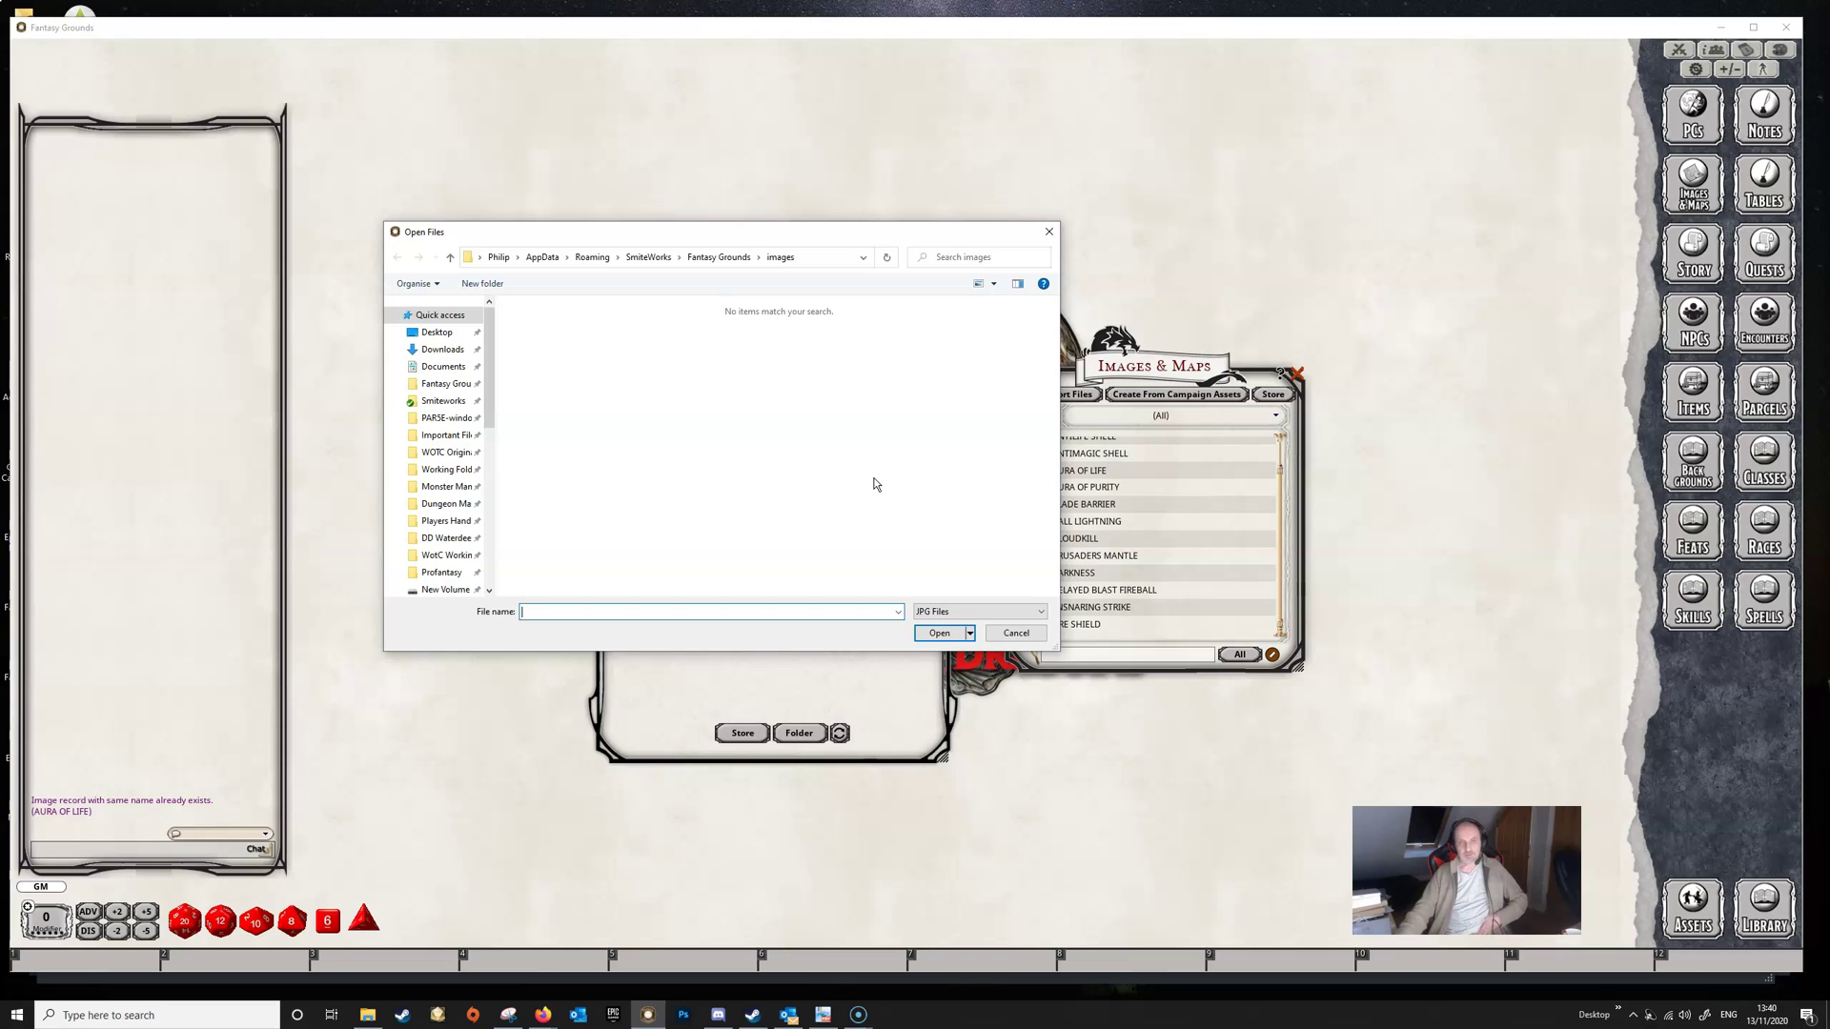
left_click(1000, 628)
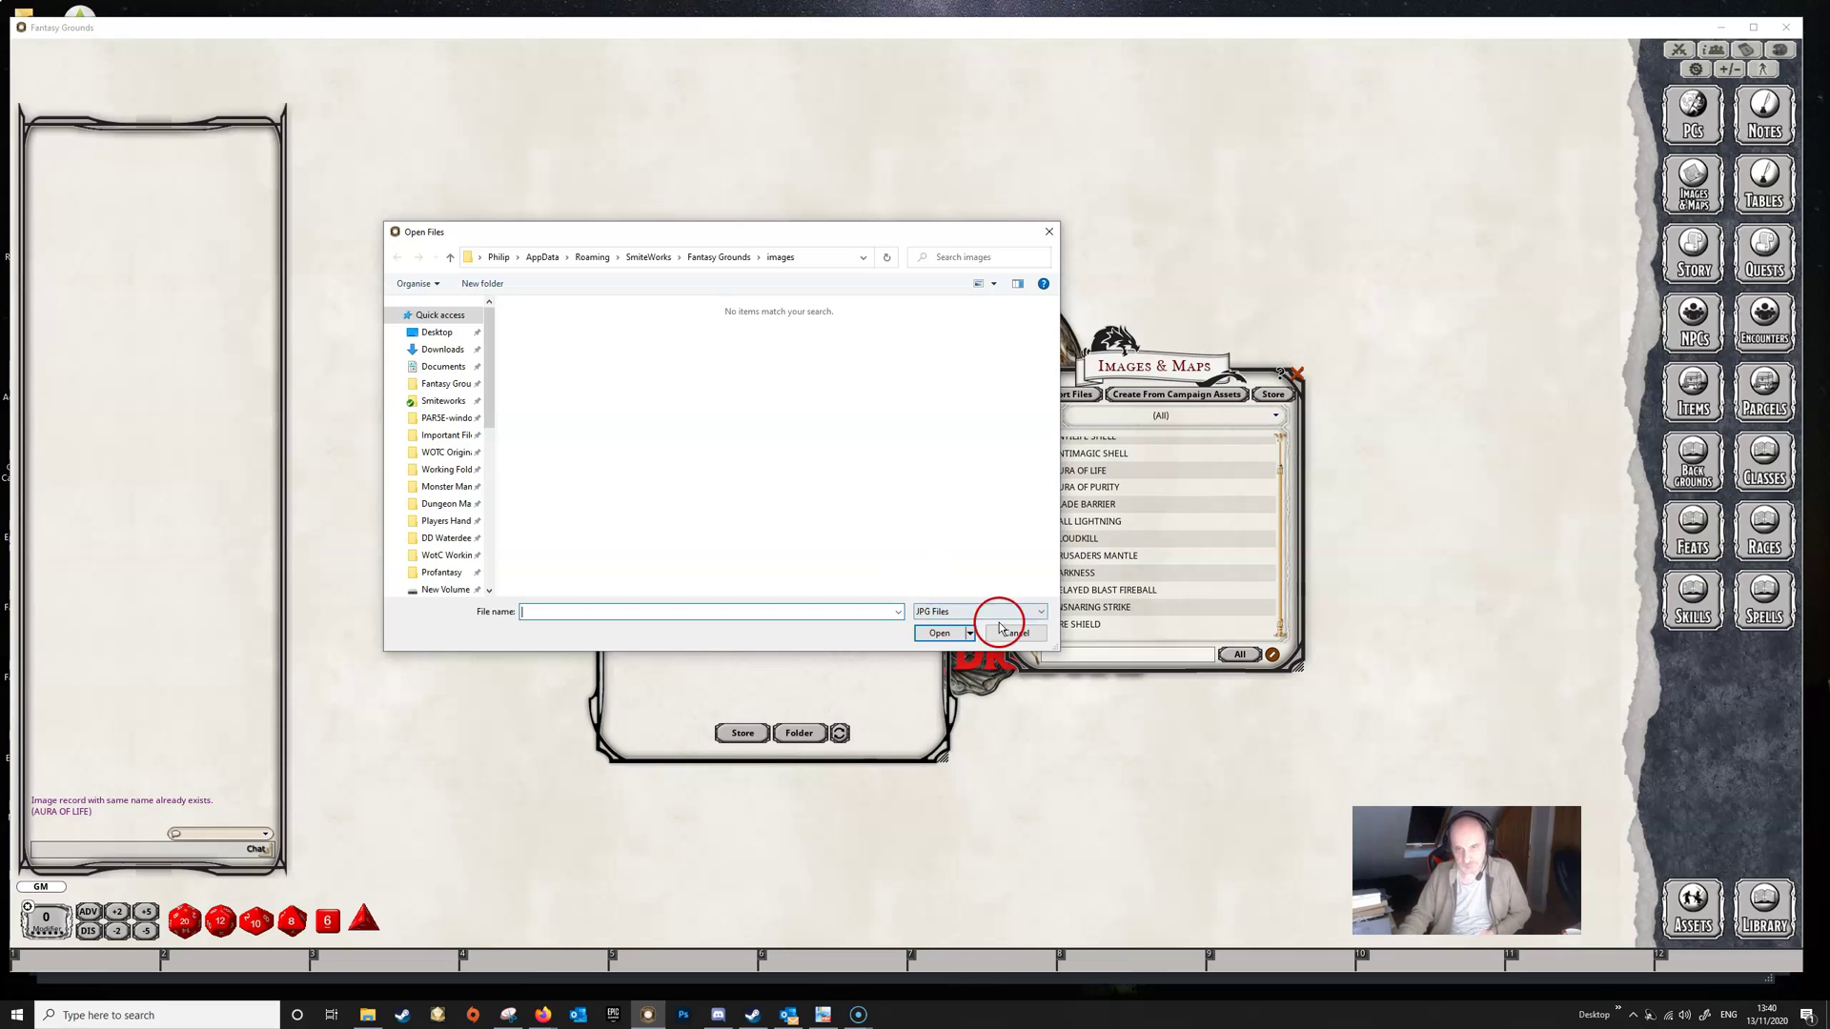
left_click(259, 959)
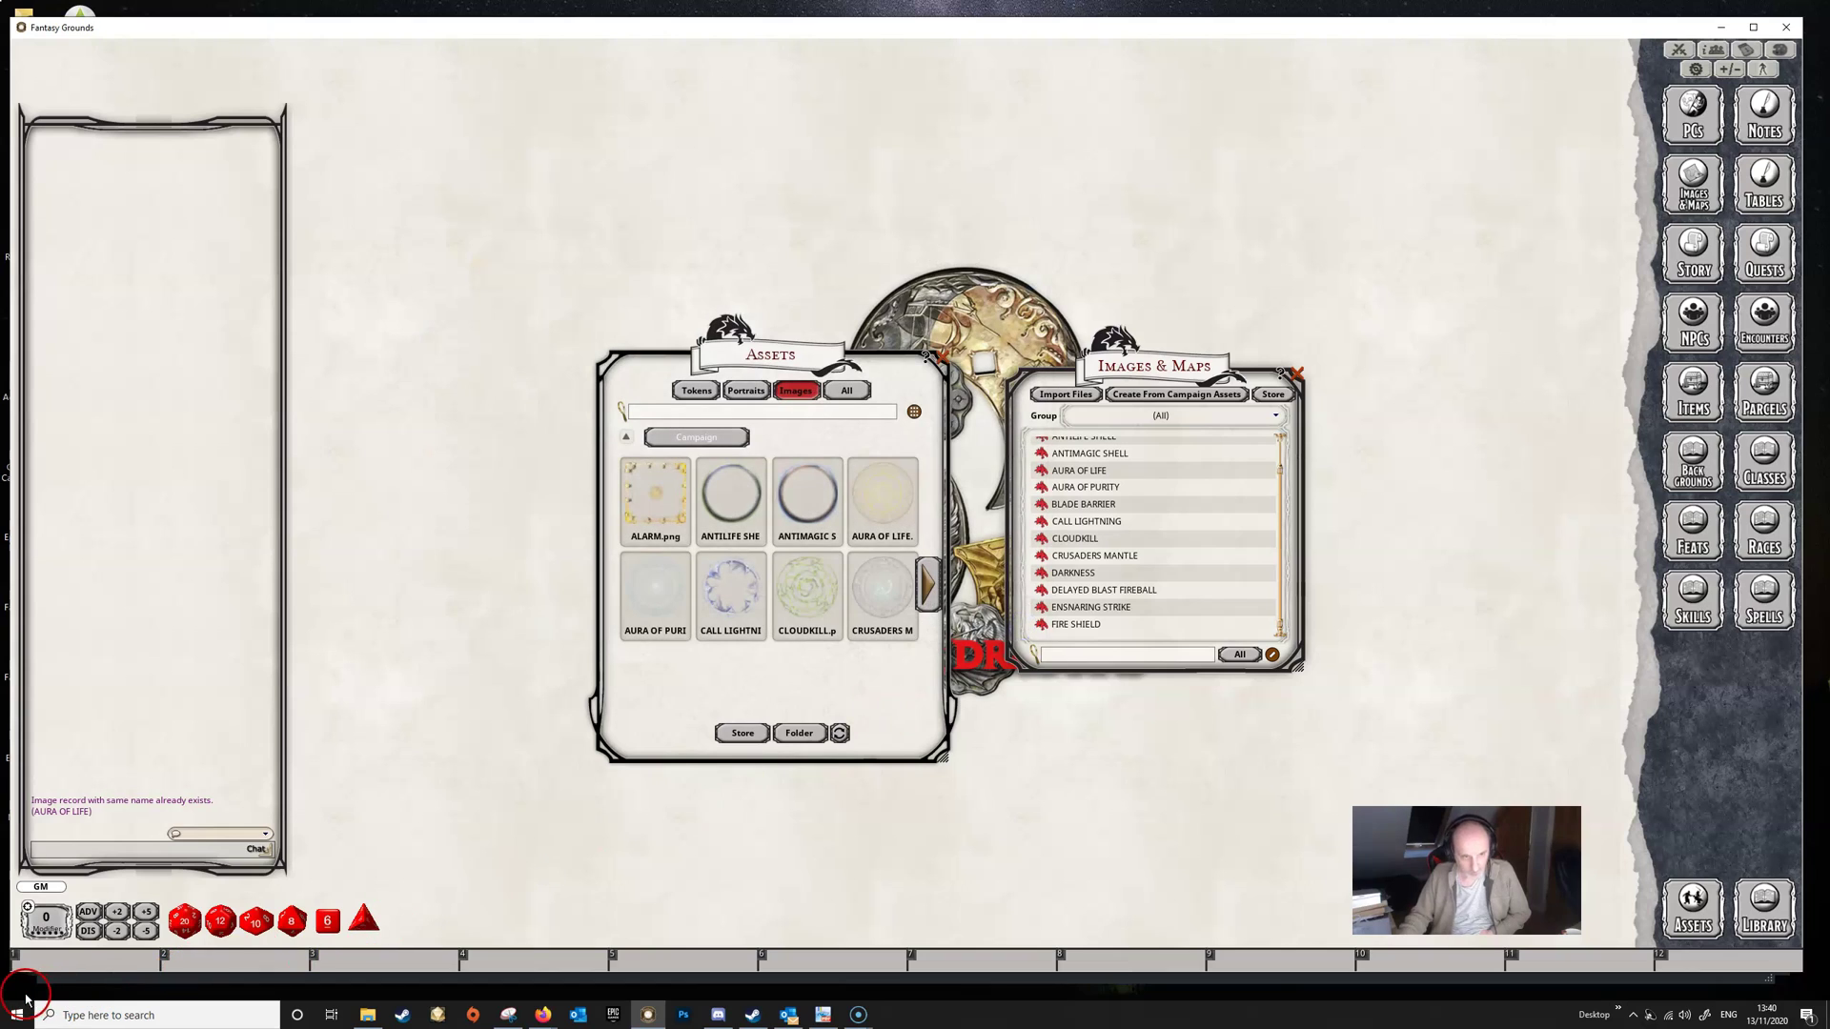
left_click(1020, 765)
left_click(812, 675)
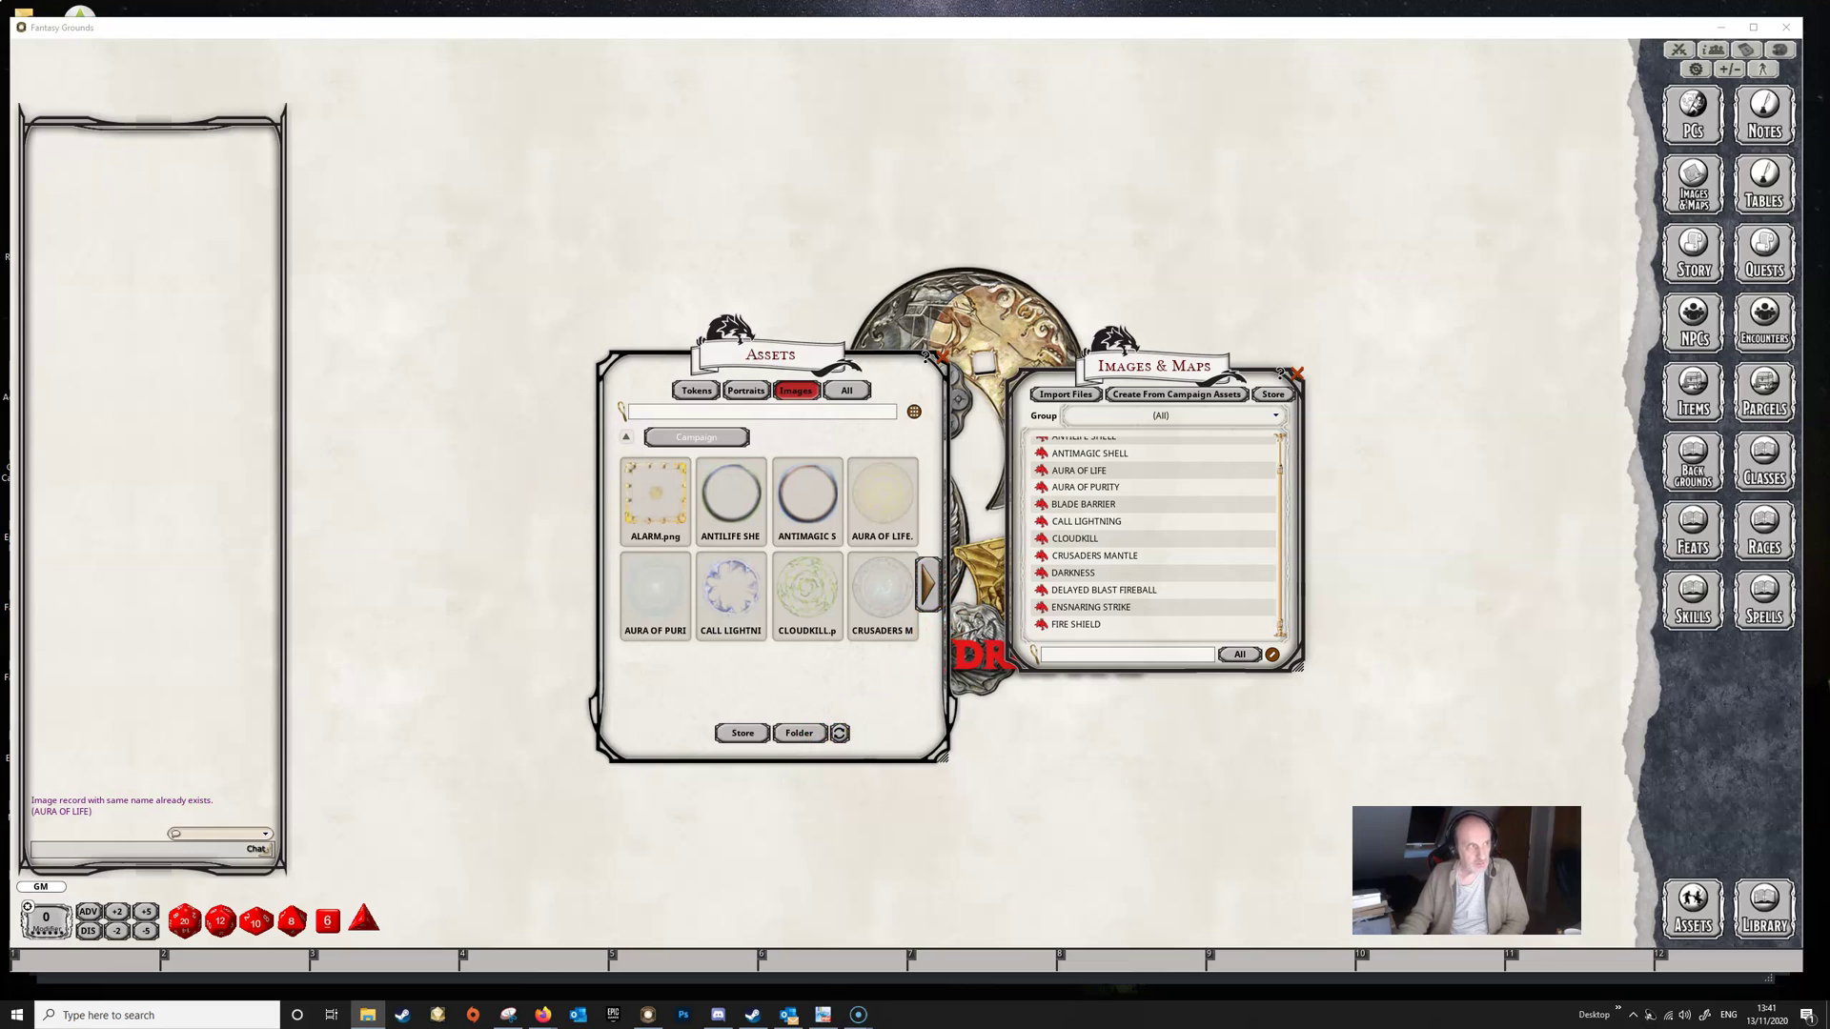
Step: Switch to File Explorer, open the images folder inside the Fantasy Grounds data folder, and copy MORDENKAINEN'S MAGNIFICENT MANSION.png
left_click(799, 733)
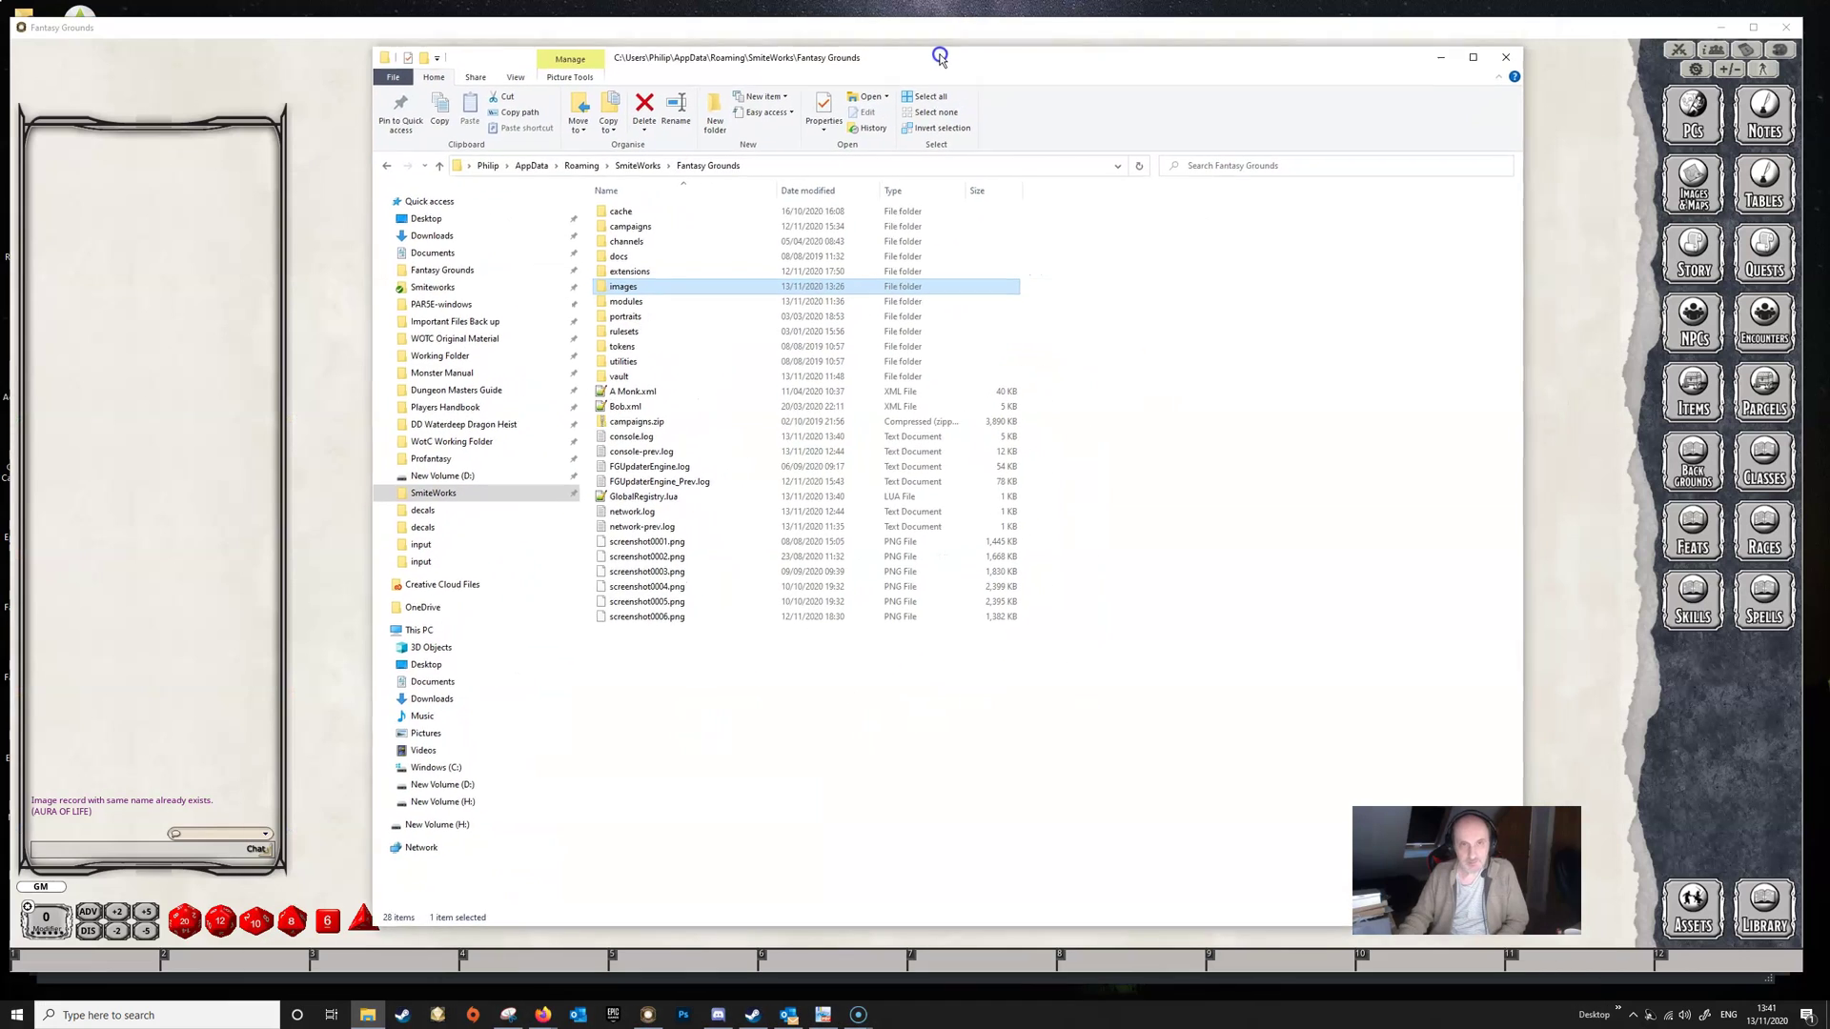
double_click(654, 301)
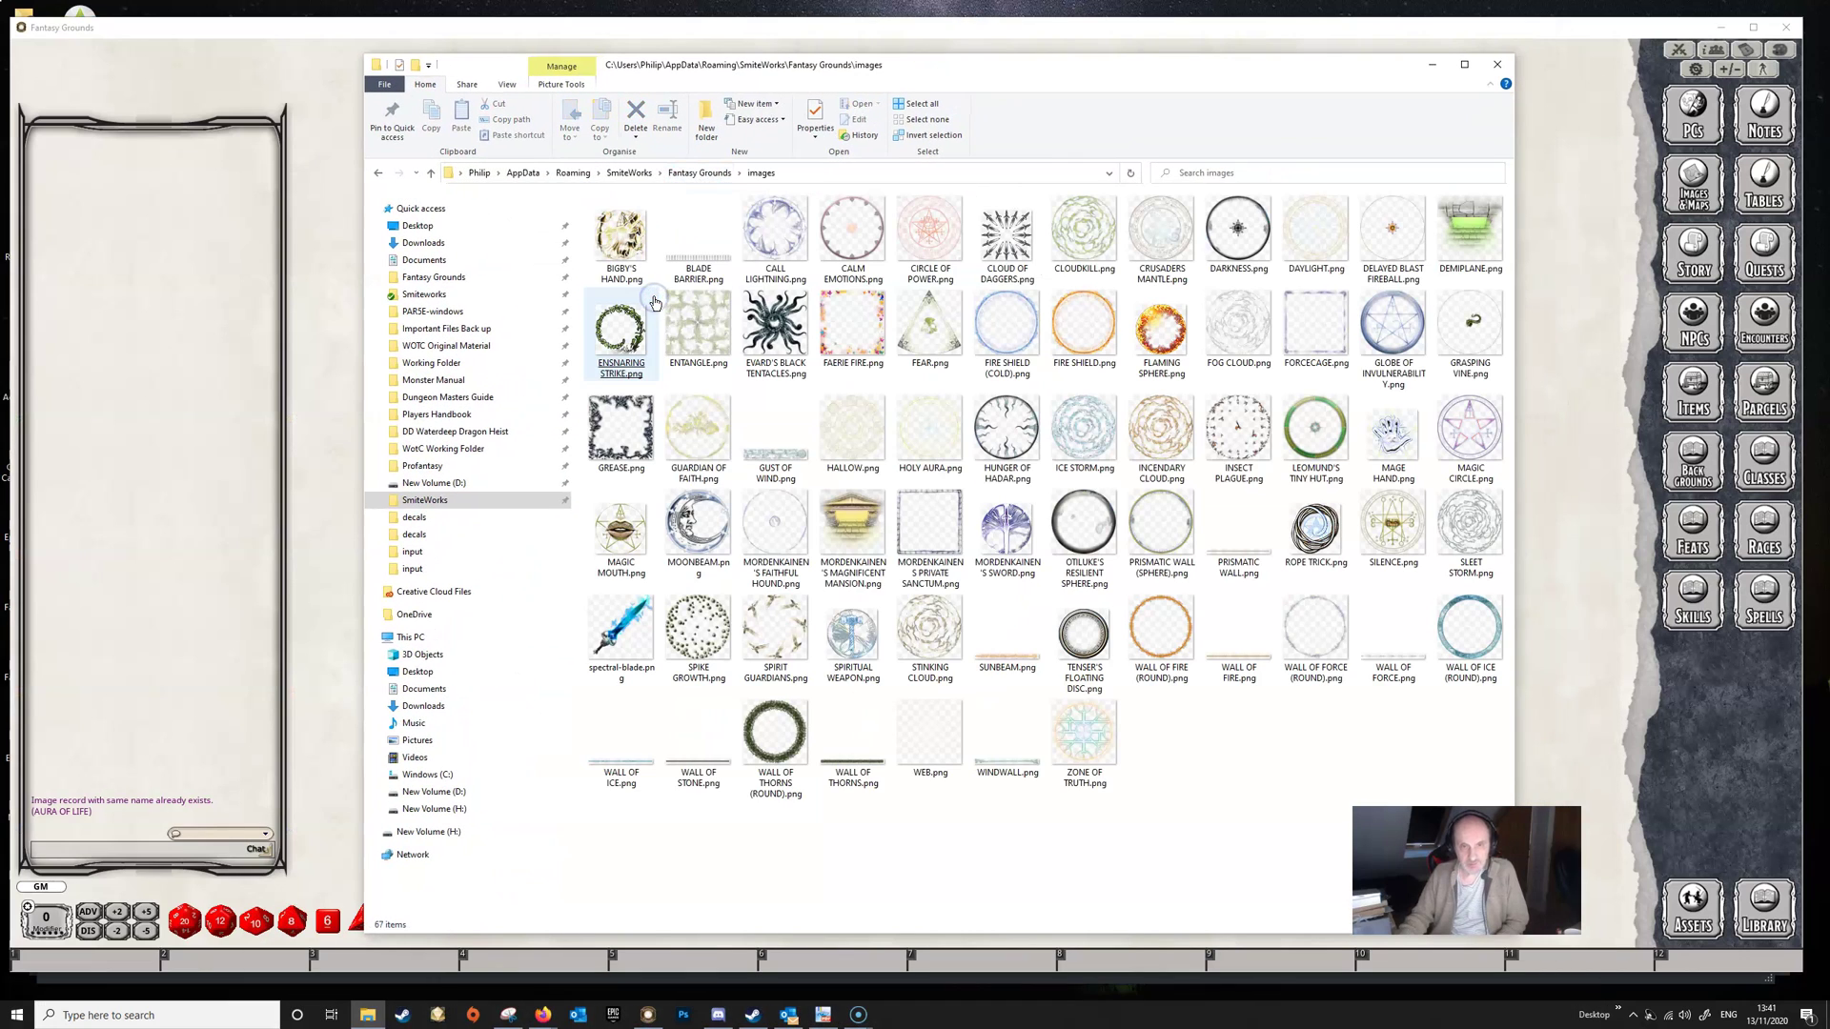
left_click(654, 304)
left_click(853, 531)
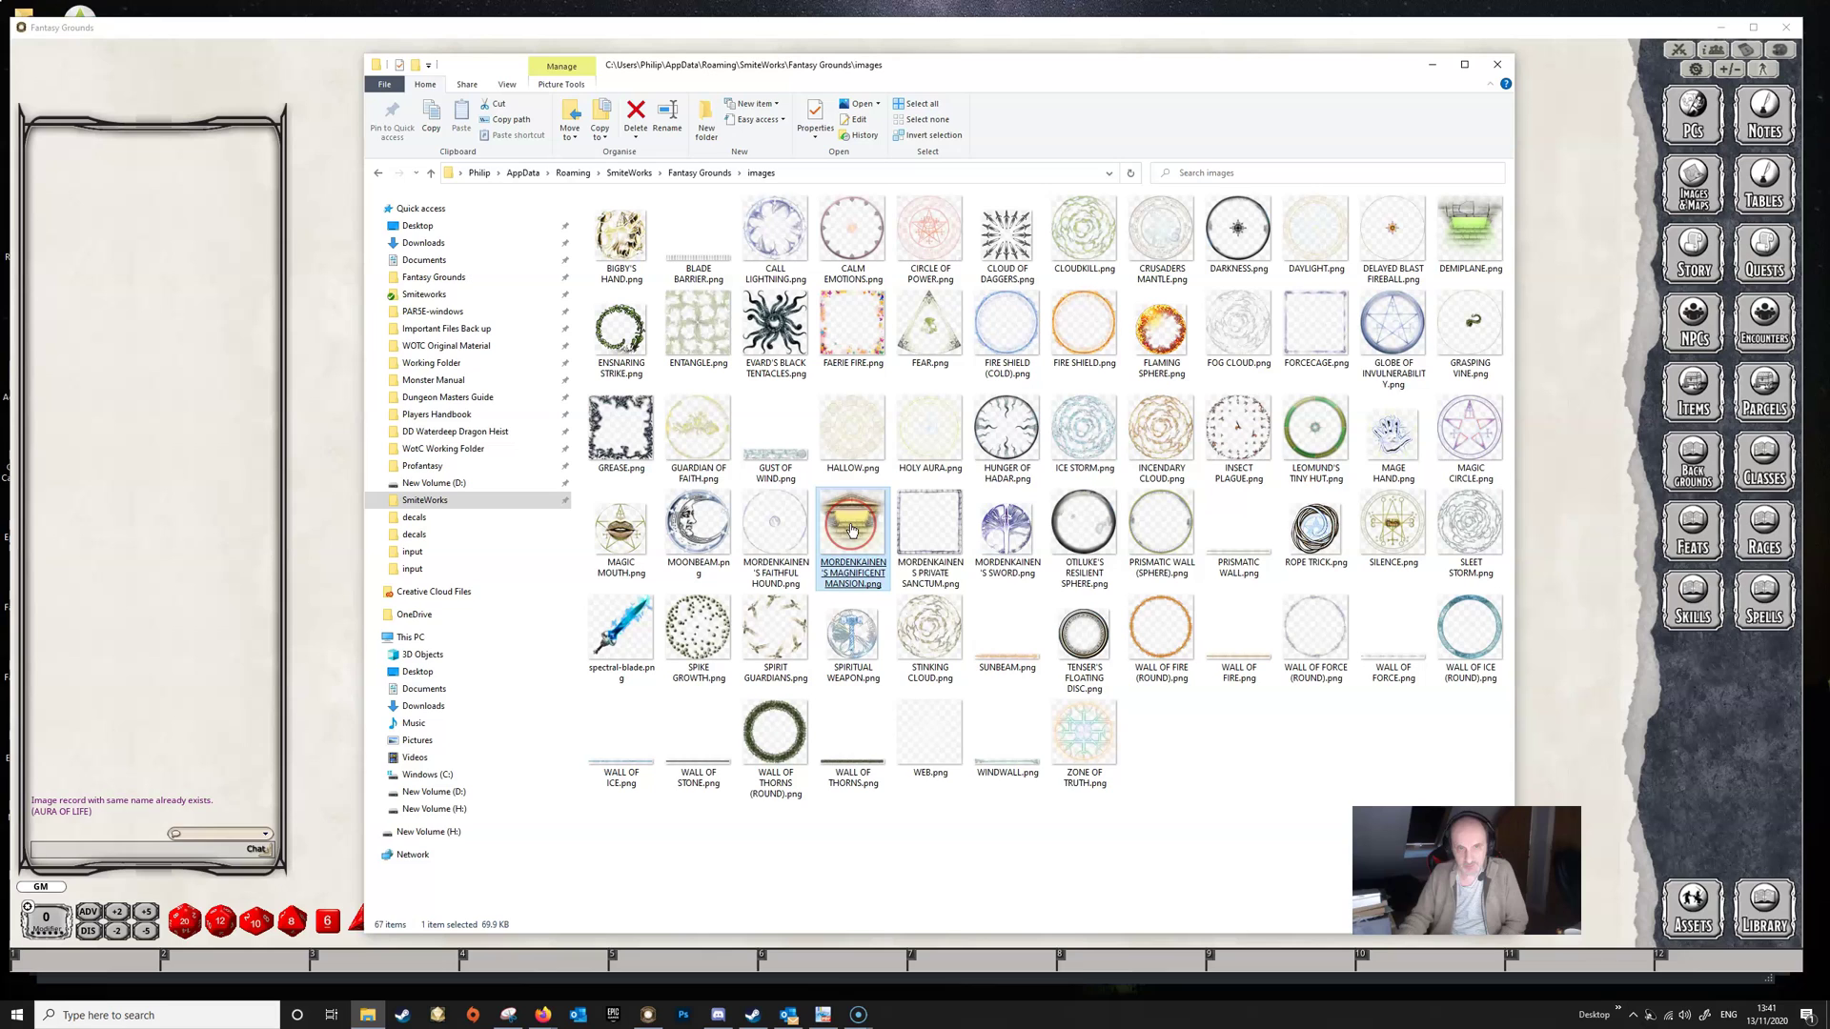
right_click(853, 531)
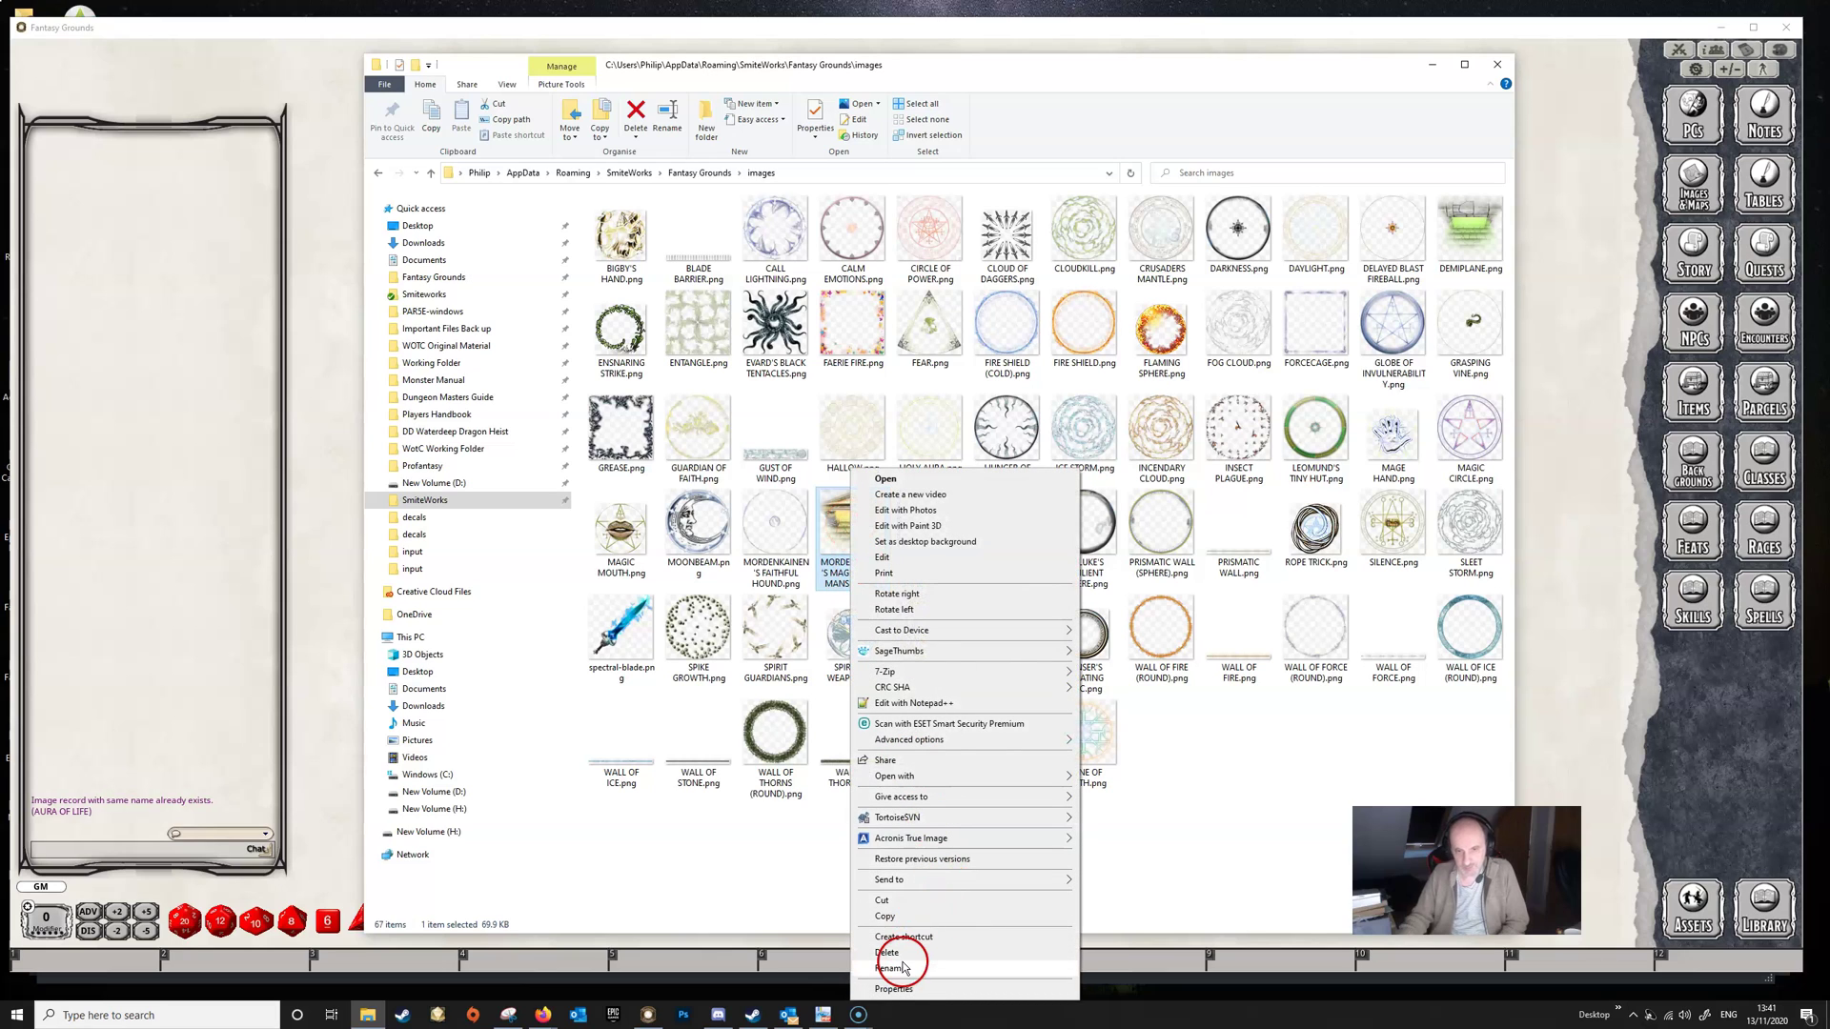
left_click(915, 915)
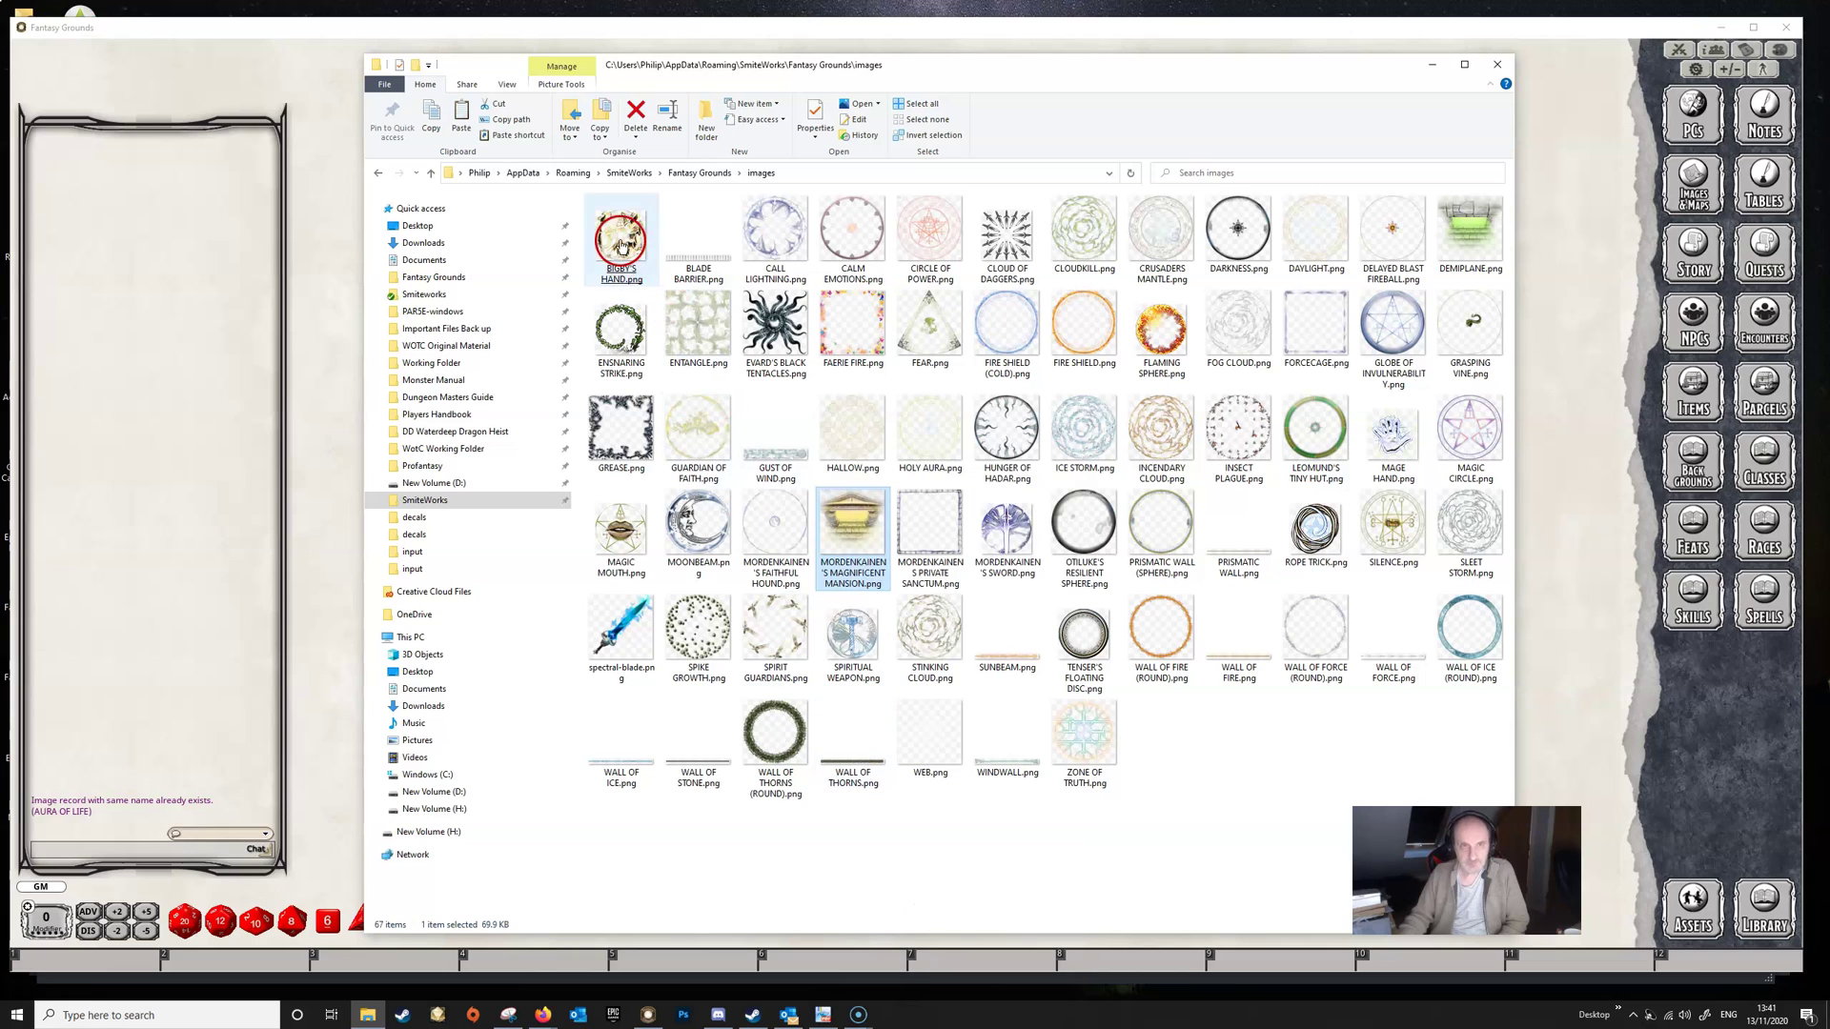
Step: Go to the images folder of the Videos campaign under Fantasy Grounds\campaigns and paste the copied picture there
left_click(639, 181)
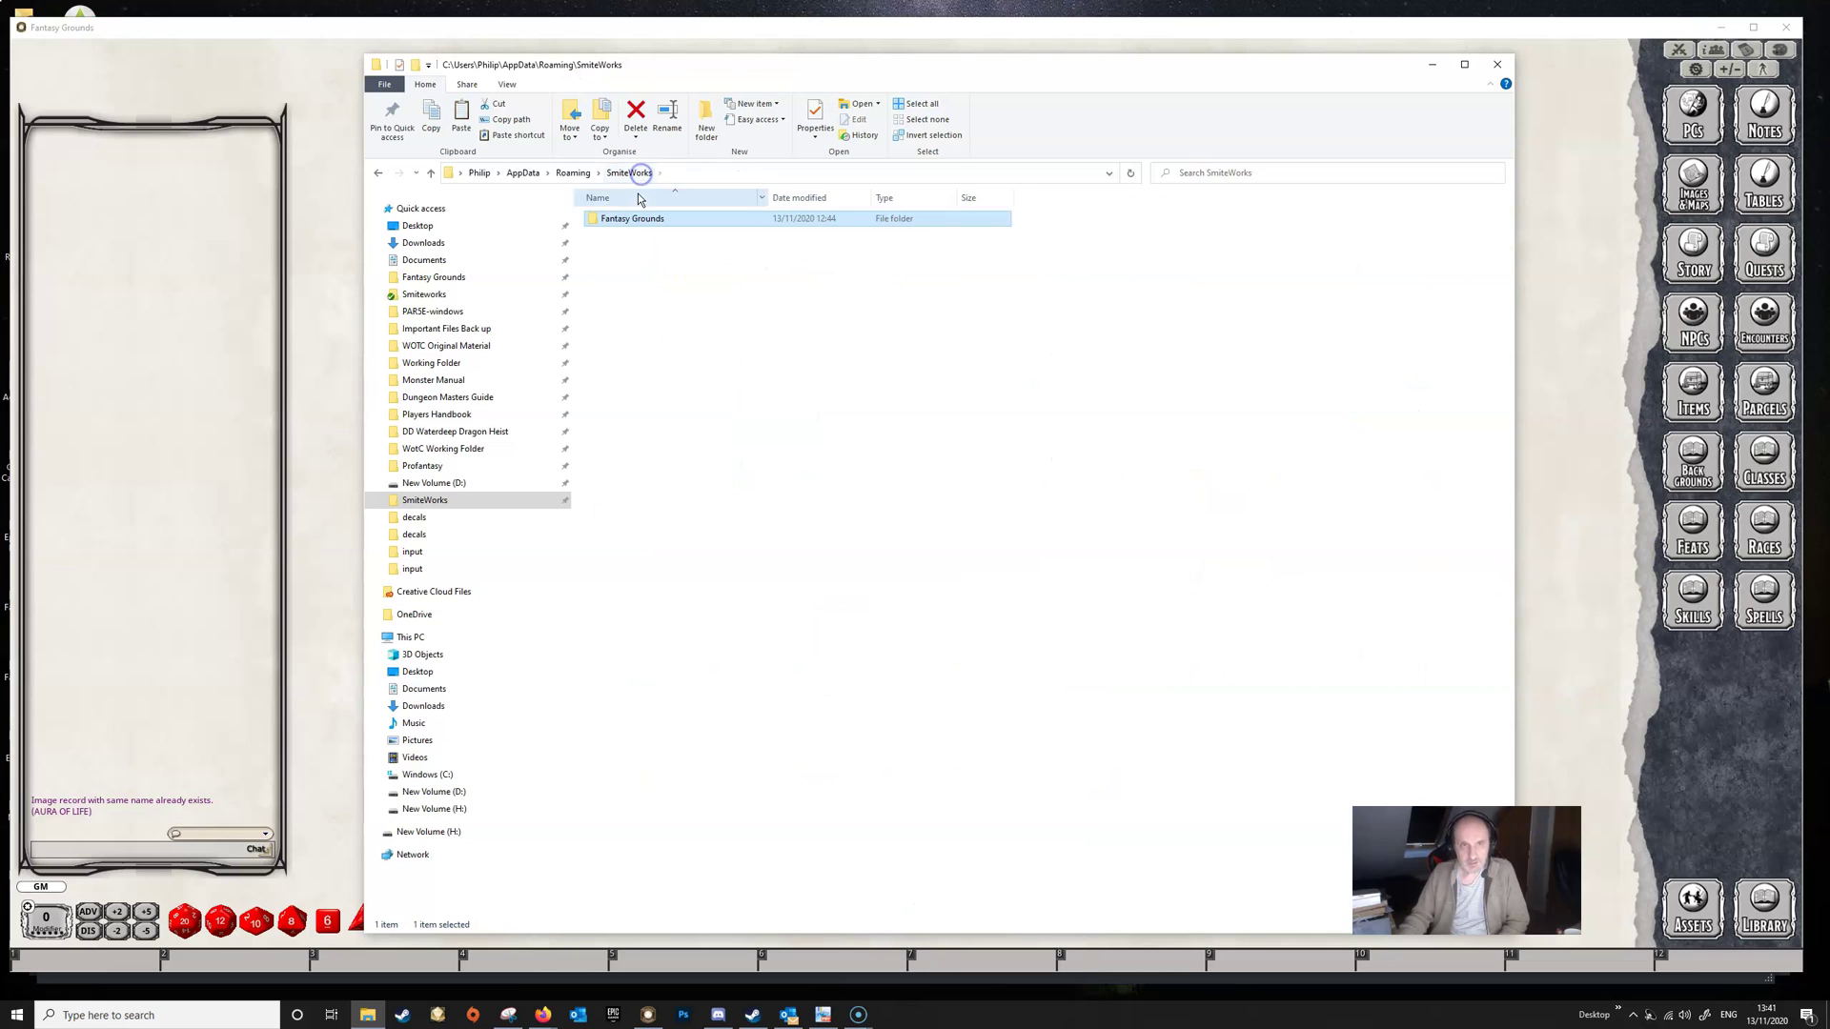
left_click(633, 219)
double_click(634, 219)
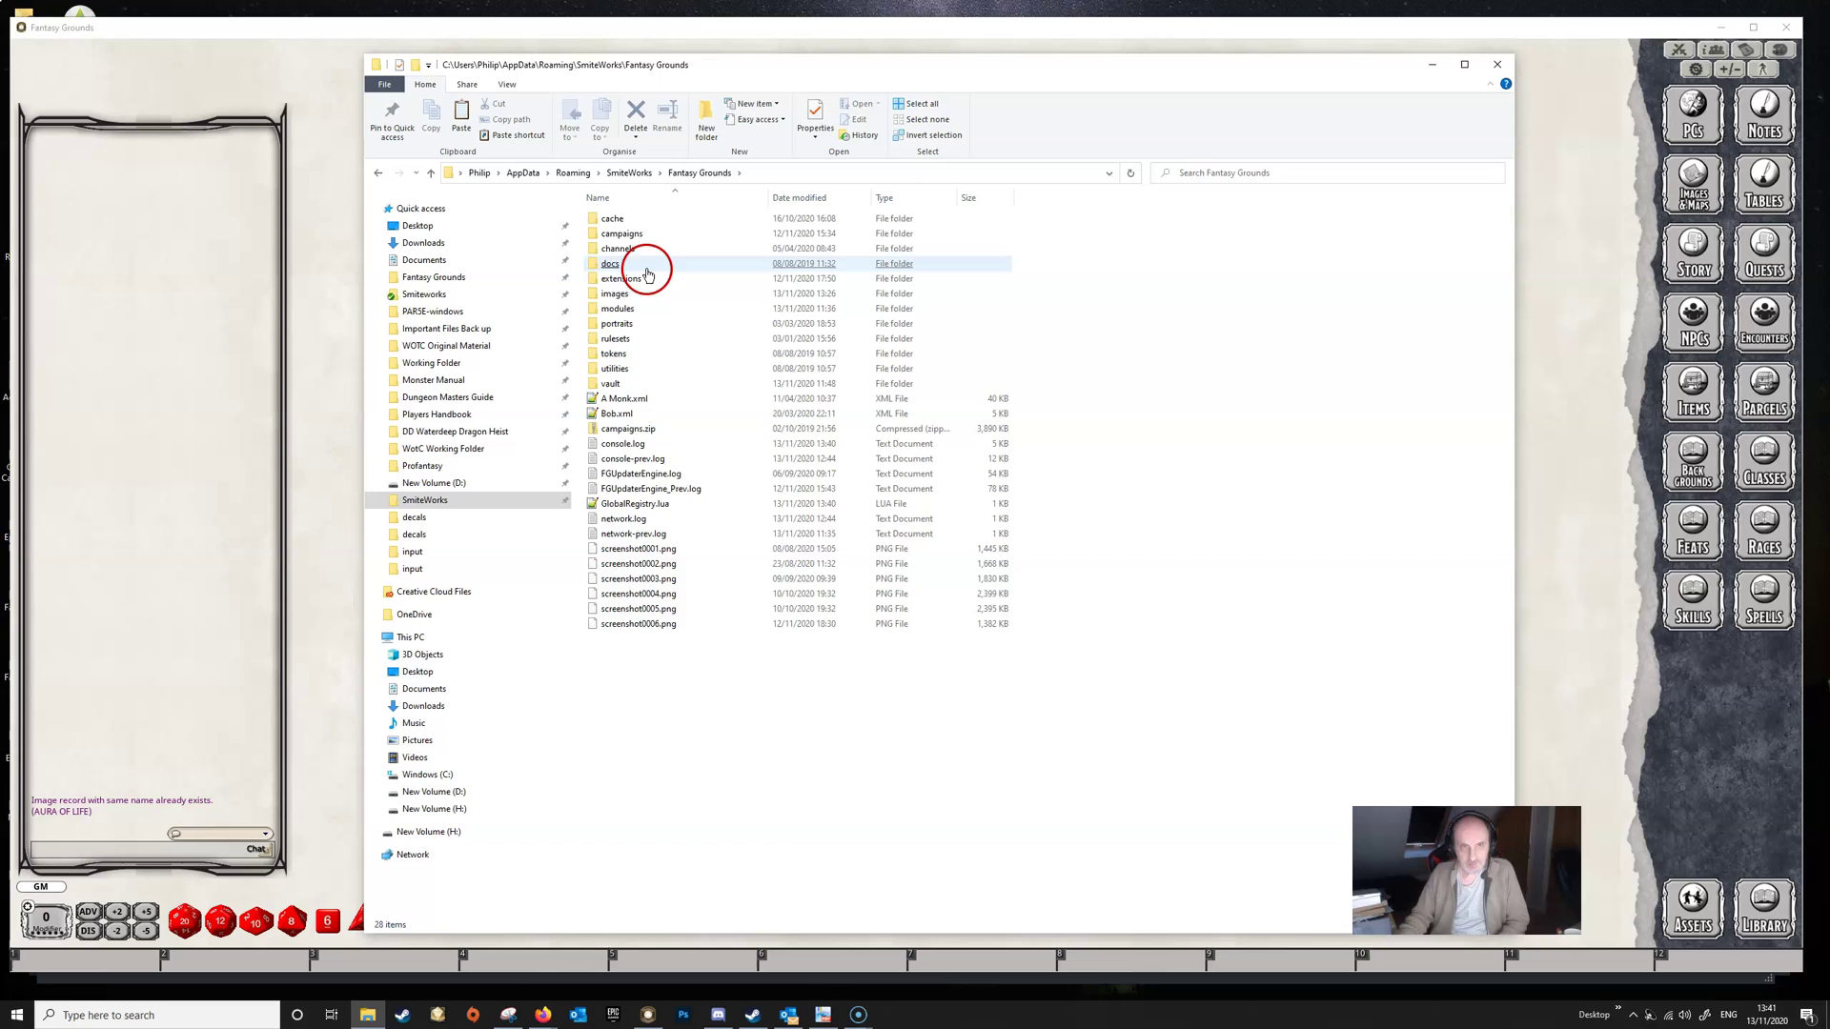
double_click(631, 234)
scroll(635, 668, "down", 5)
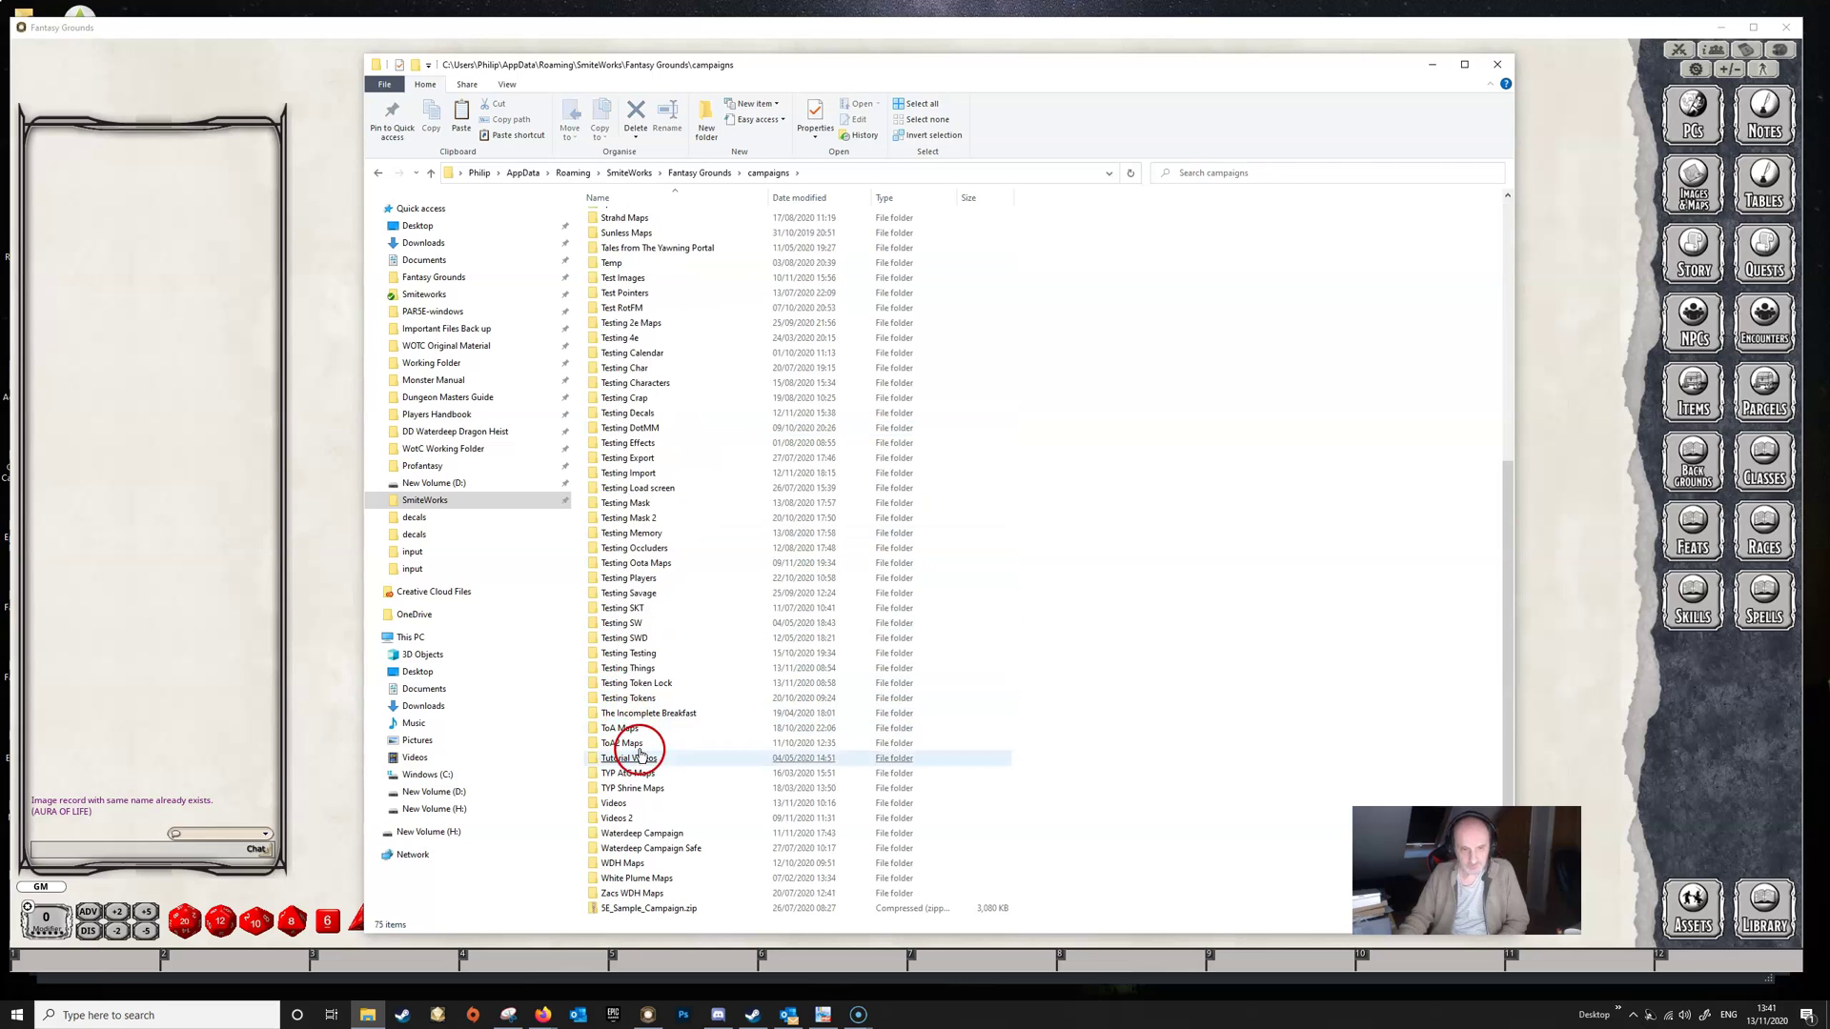
double_click(640, 809)
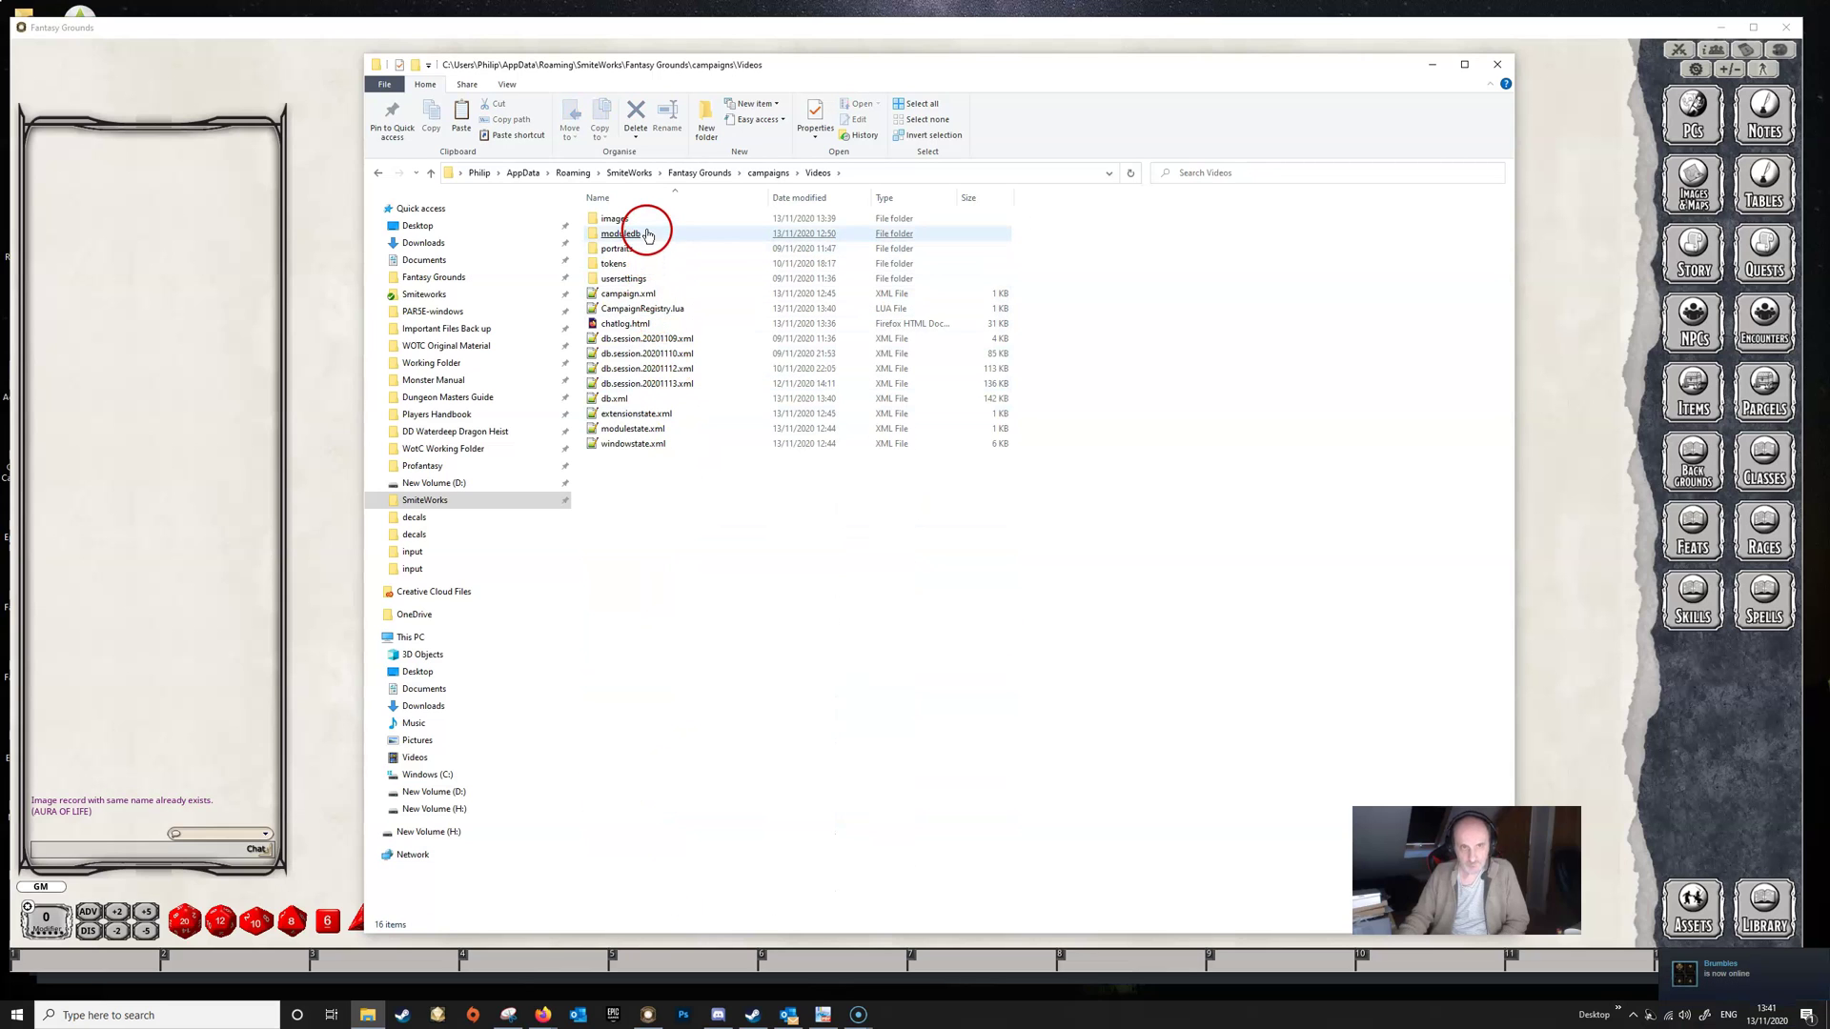
right_click(809, 568)
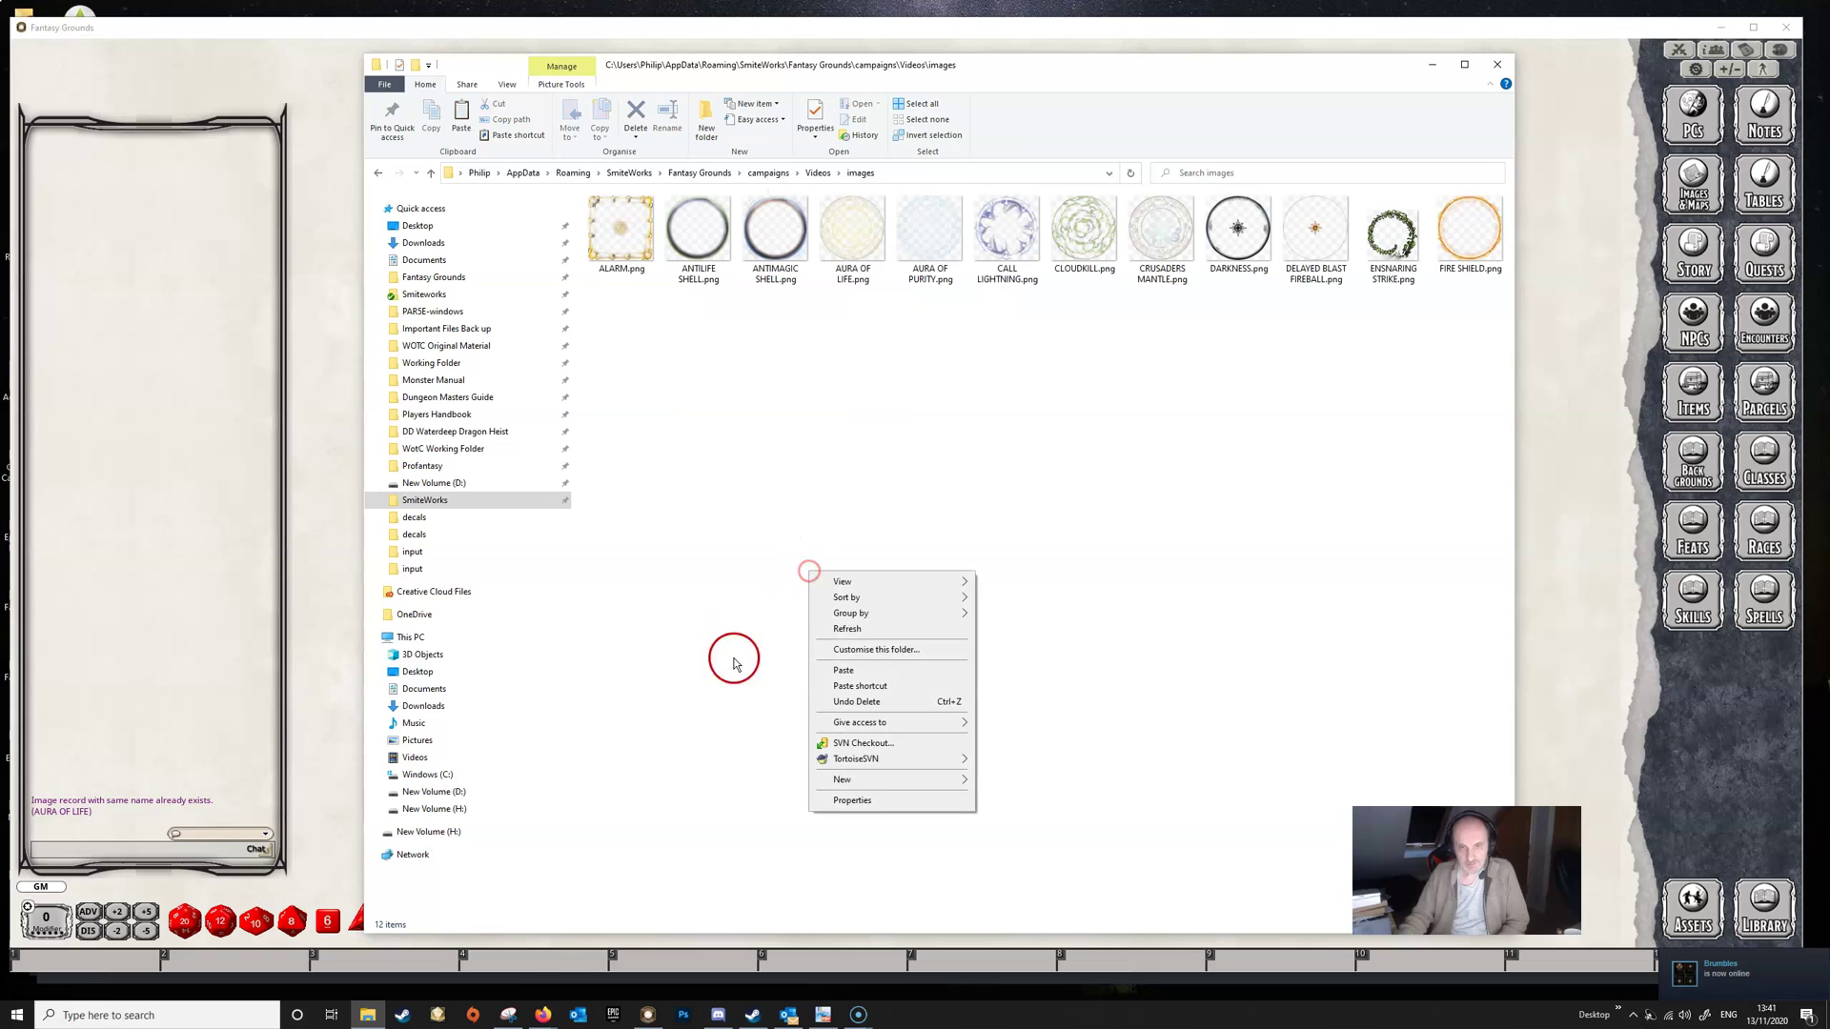
left_click(836, 667)
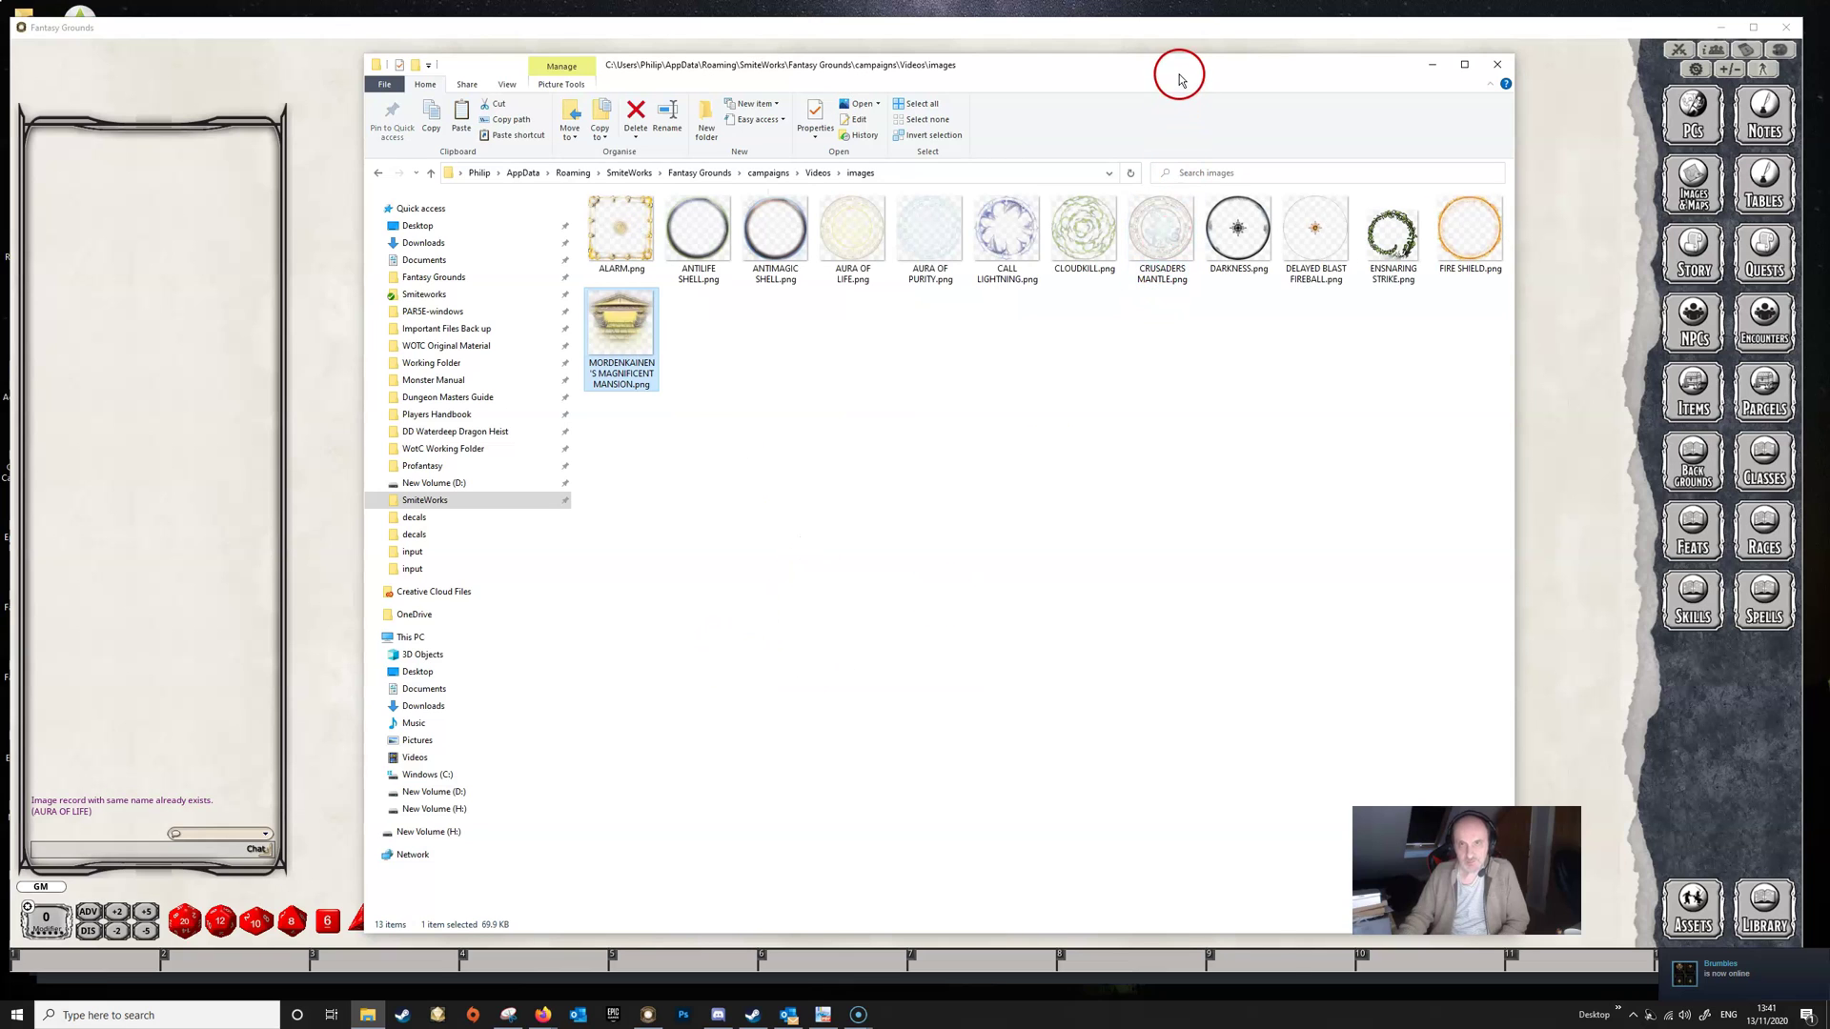
Step: Switch back to Fantasy Grounds and check both pages of the Campaign image assets for the copied picture
left_click_drag(1180, 69, 788, 102)
key("alt+Tab")
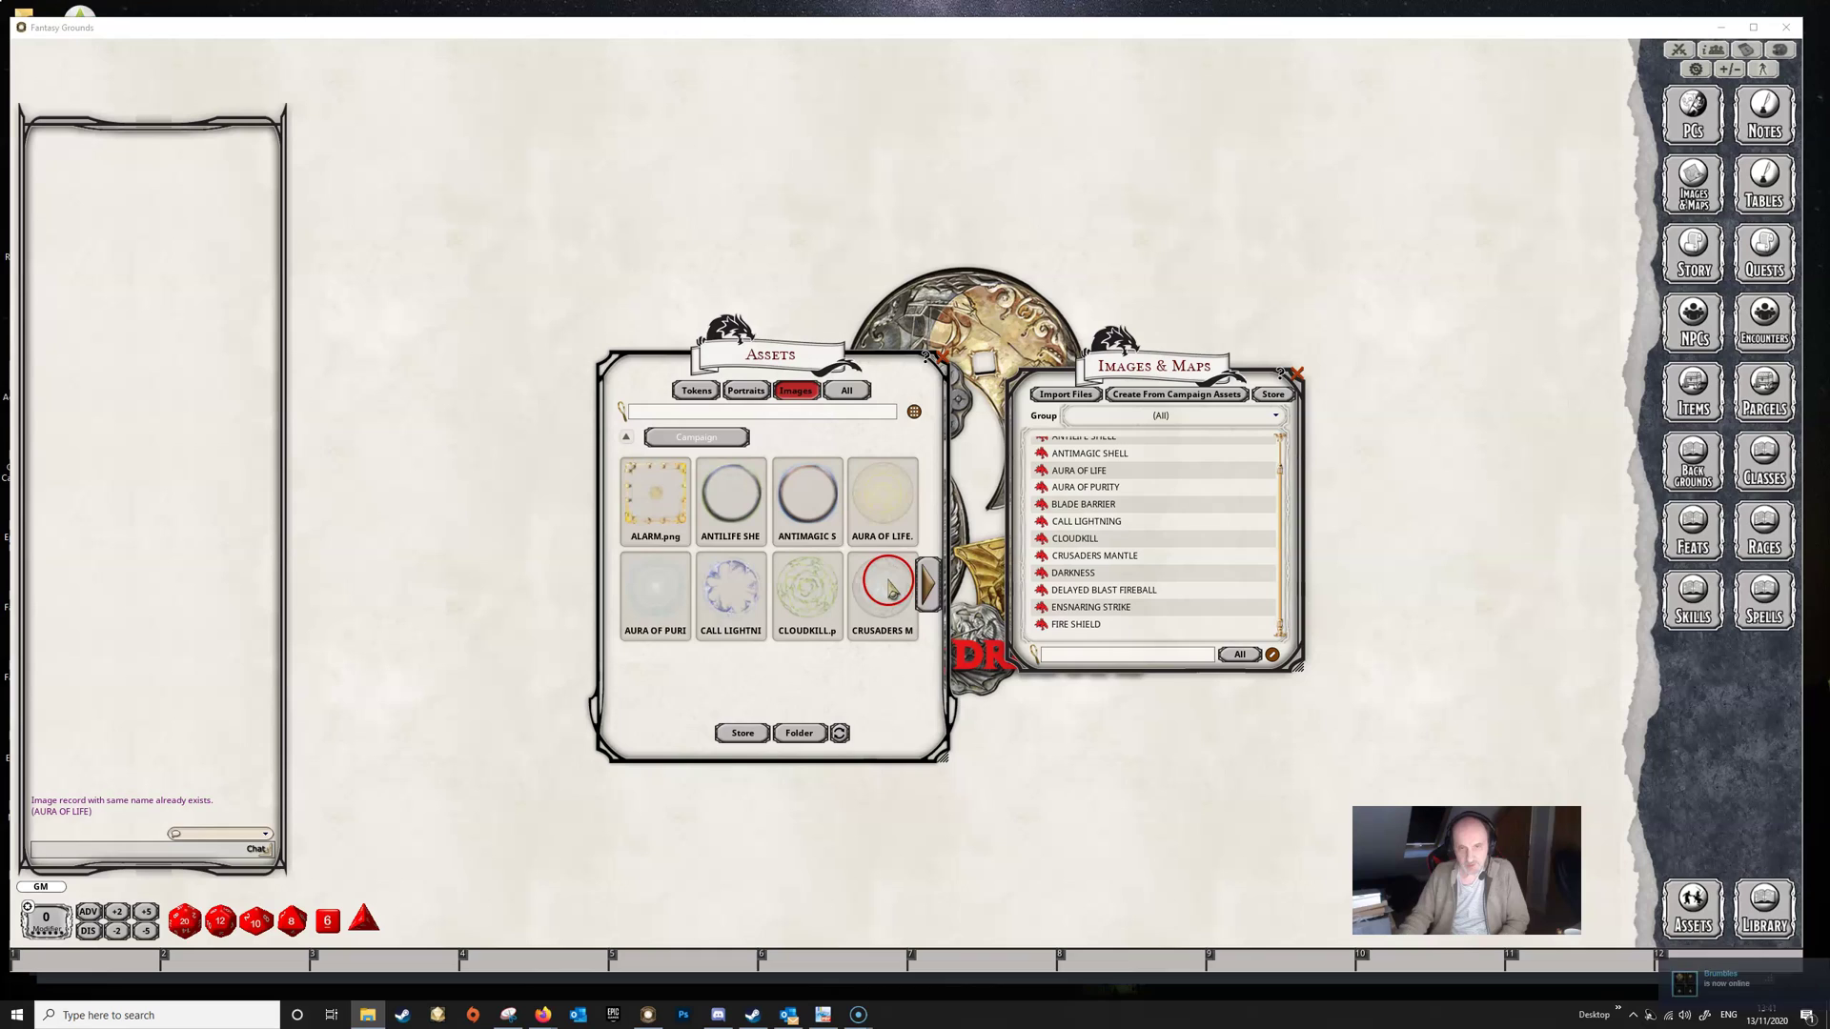
left_click(926, 585)
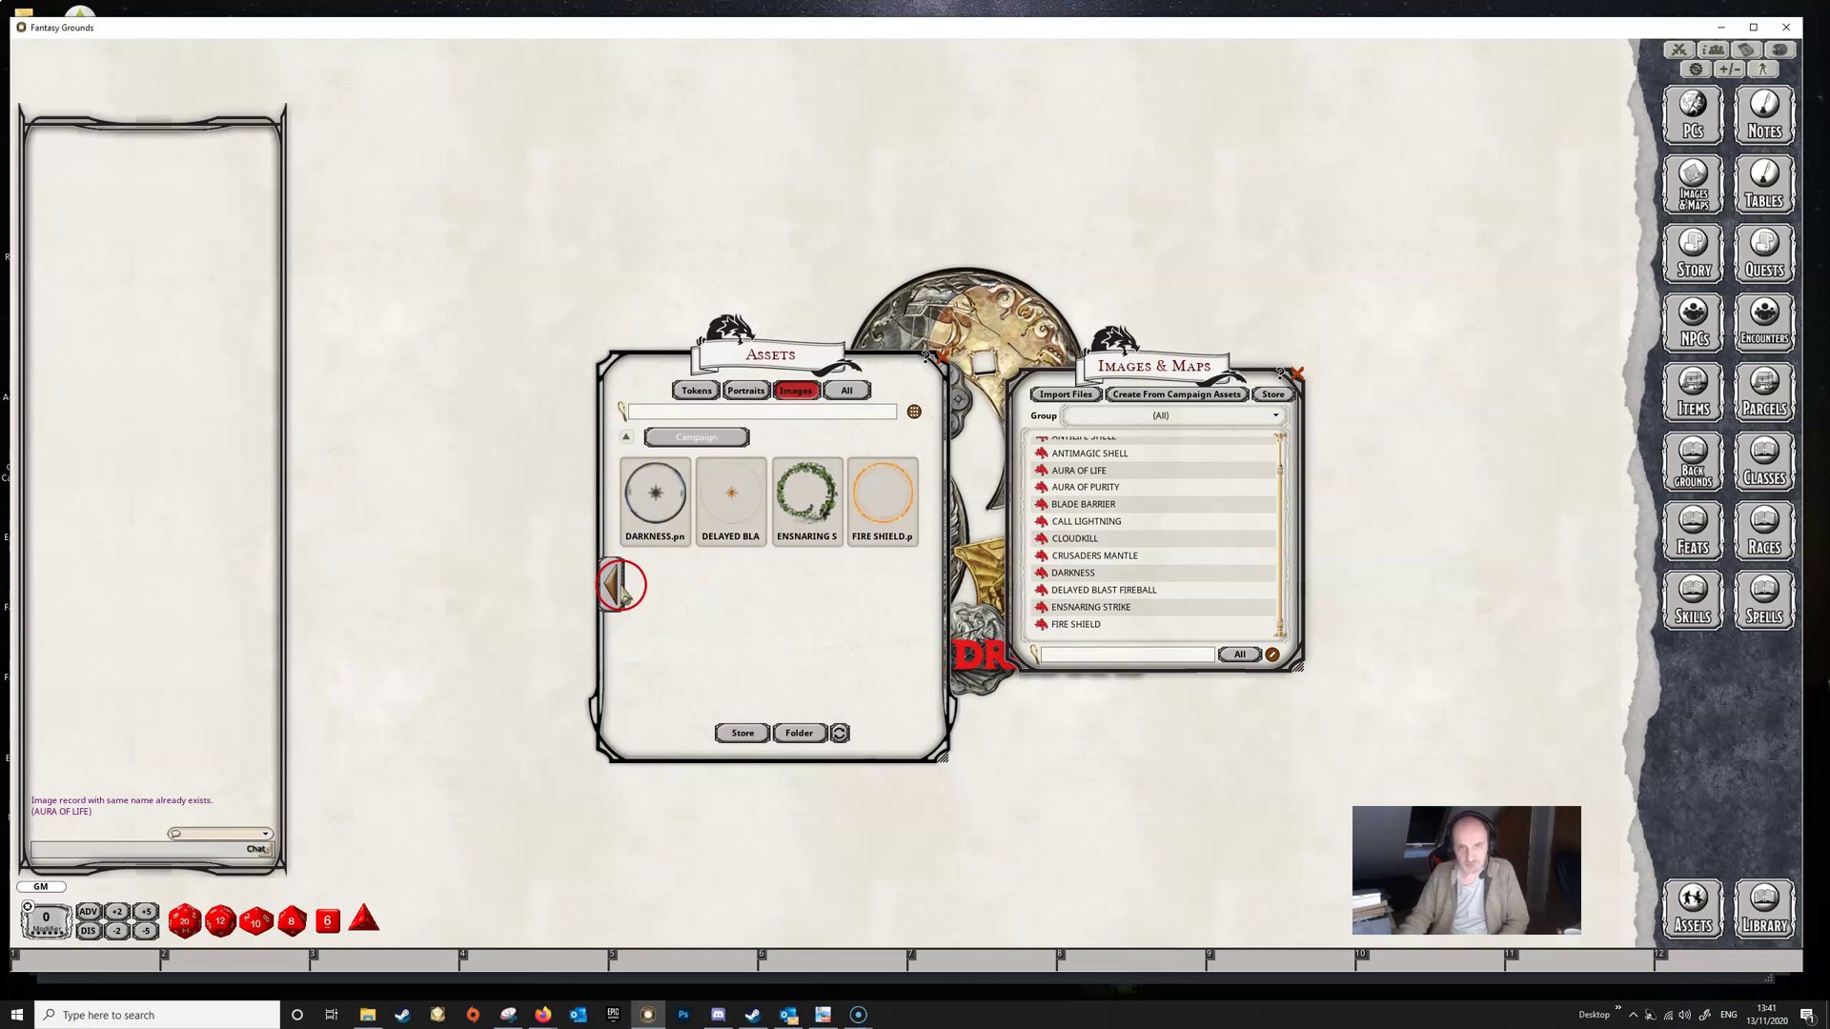
left_click(612, 585)
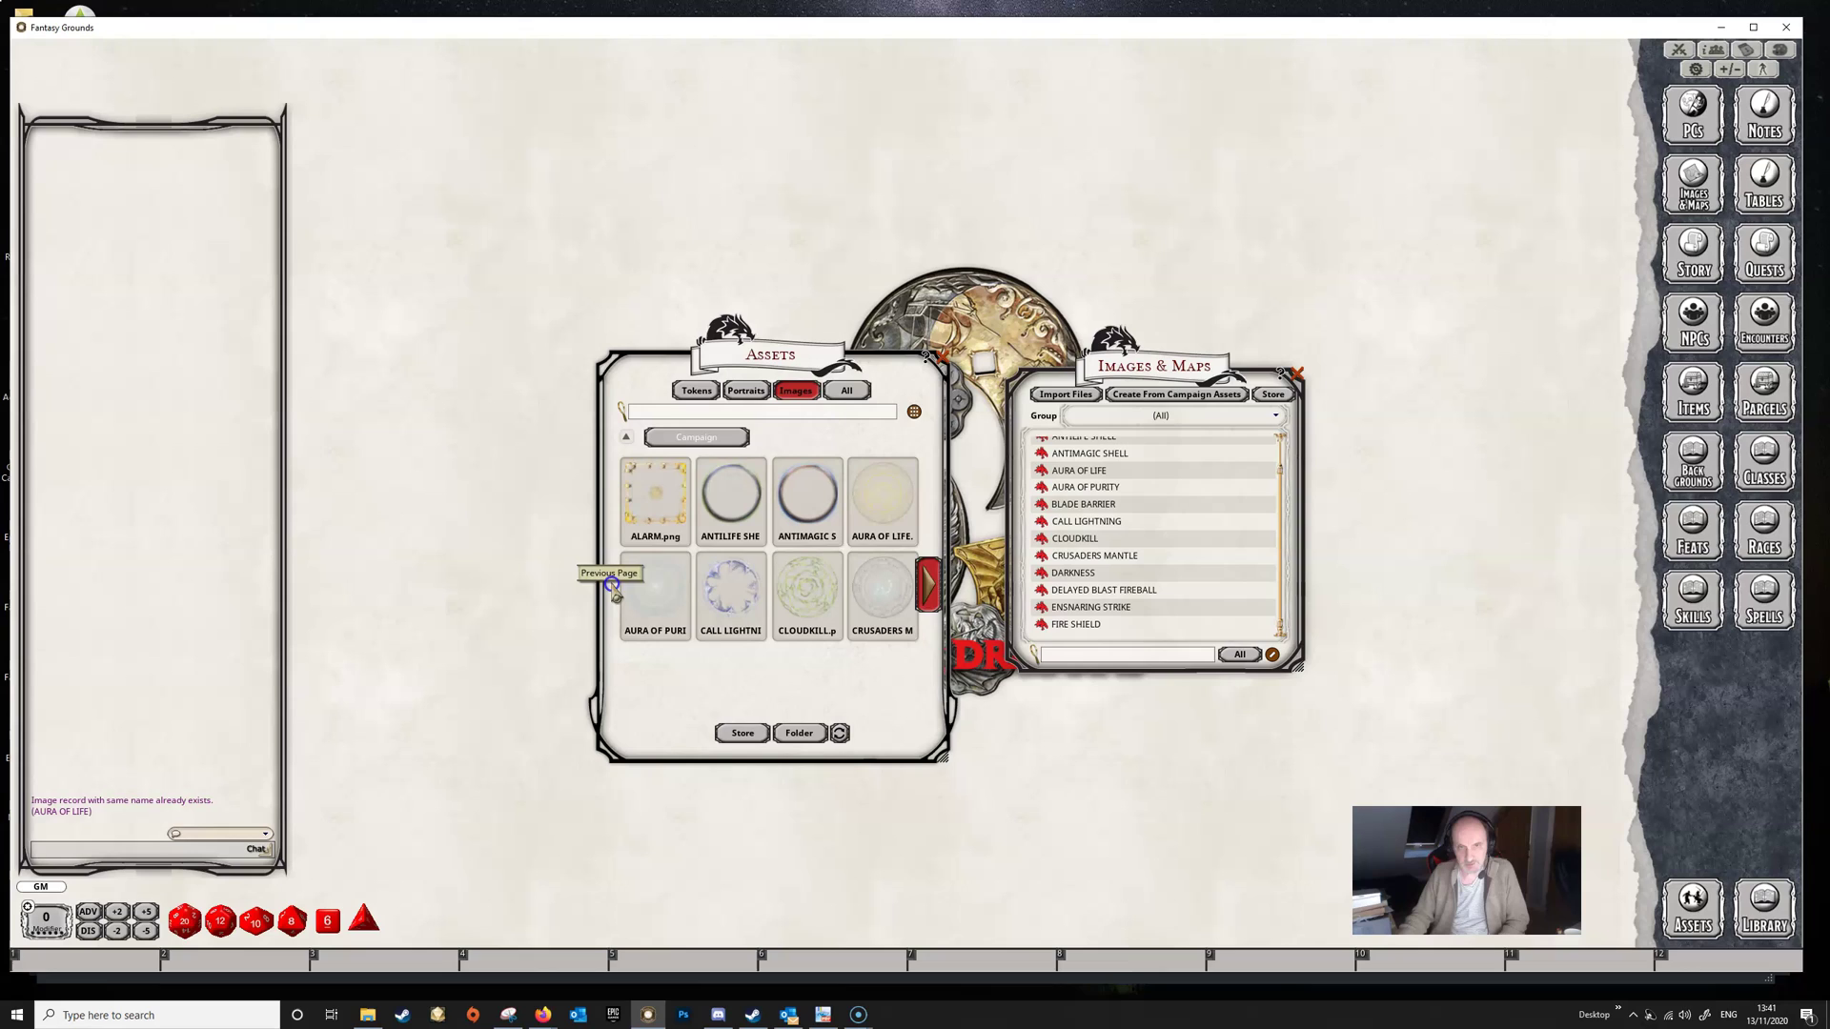
left_click(927, 585)
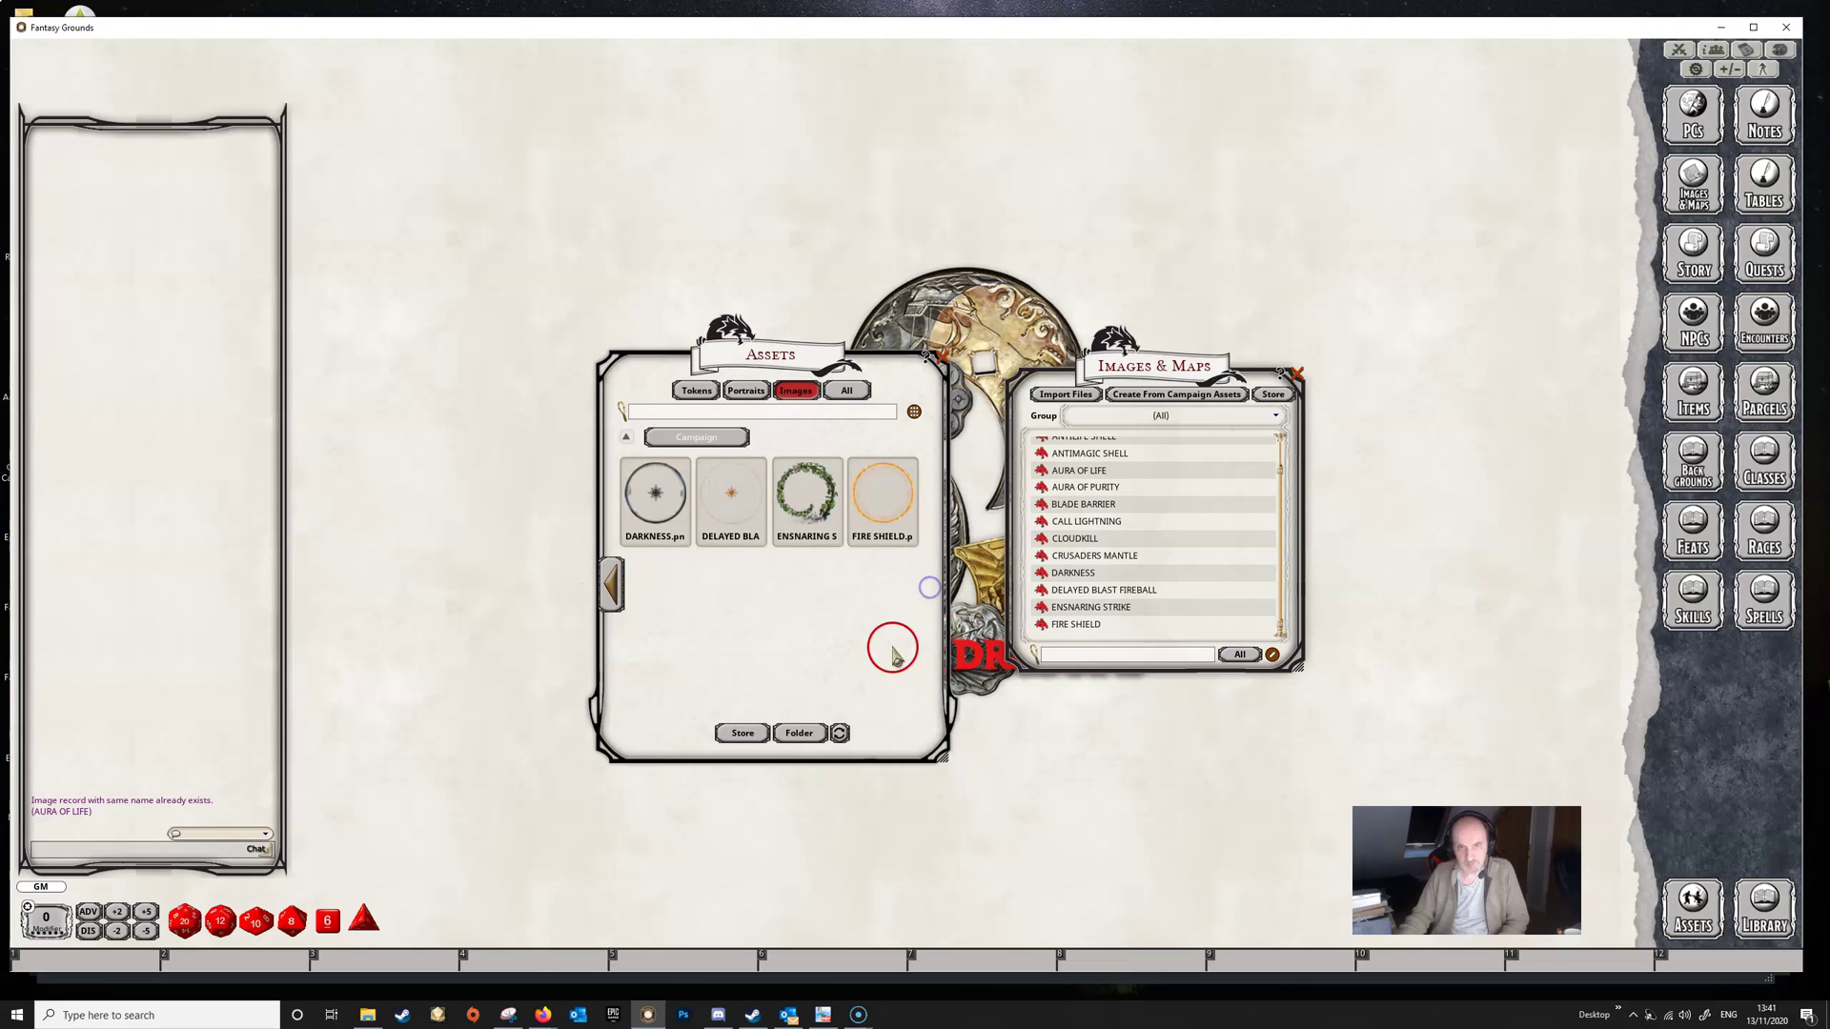
Step: Refresh the folder assets, create an image record from the MORDENKAINEN'S MAGNIFICENT MANSION asset, and close its image window
left_click(841, 739)
mouse_move(654, 596)
left_mouse_down()
mouse_move(674, 609)
mouse_move(656, 596)
left_mouse_up()
left_click(897, 665)
left_click_drag(852, 736, 859, 724)
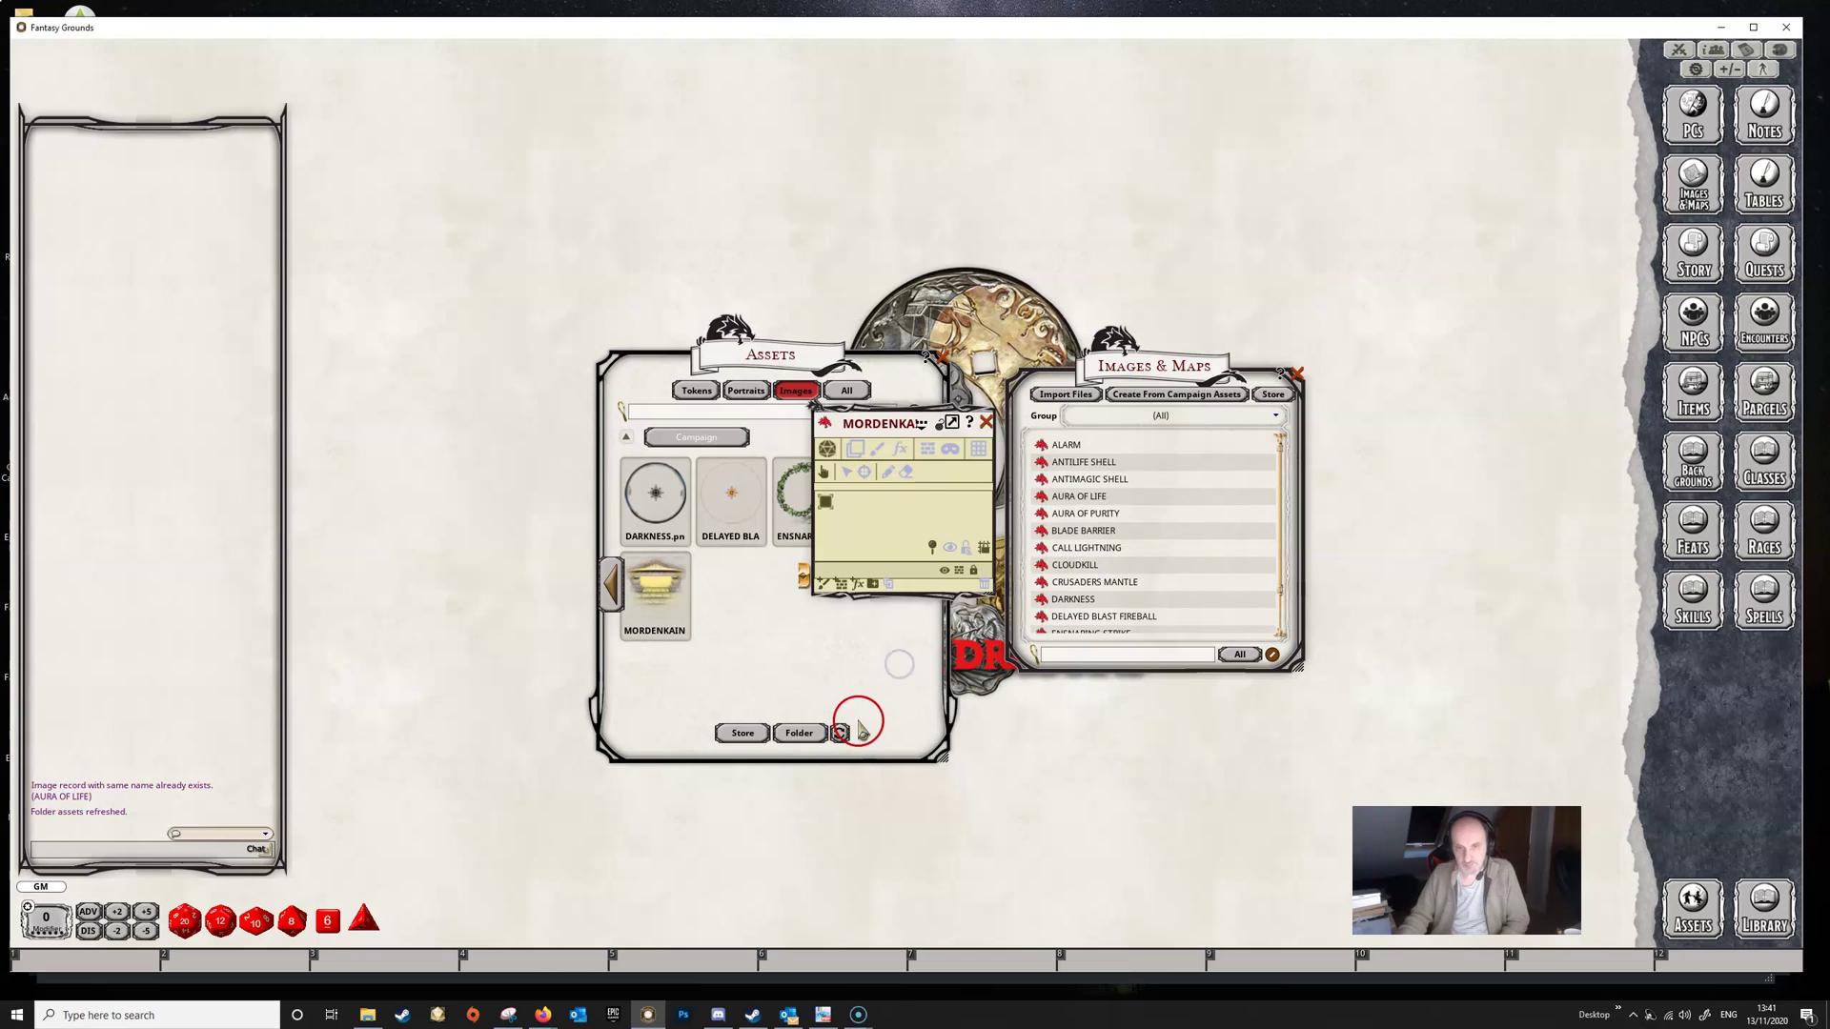
left_click(976, 427)
Step: Check the end of the Images & Maps list for the MORDENKAINEN'S MAGNIFICENT MANSION record
left_click_drag(1283, 470, 1288, 550)
left_click_drag(1177, 650, 959, 811)
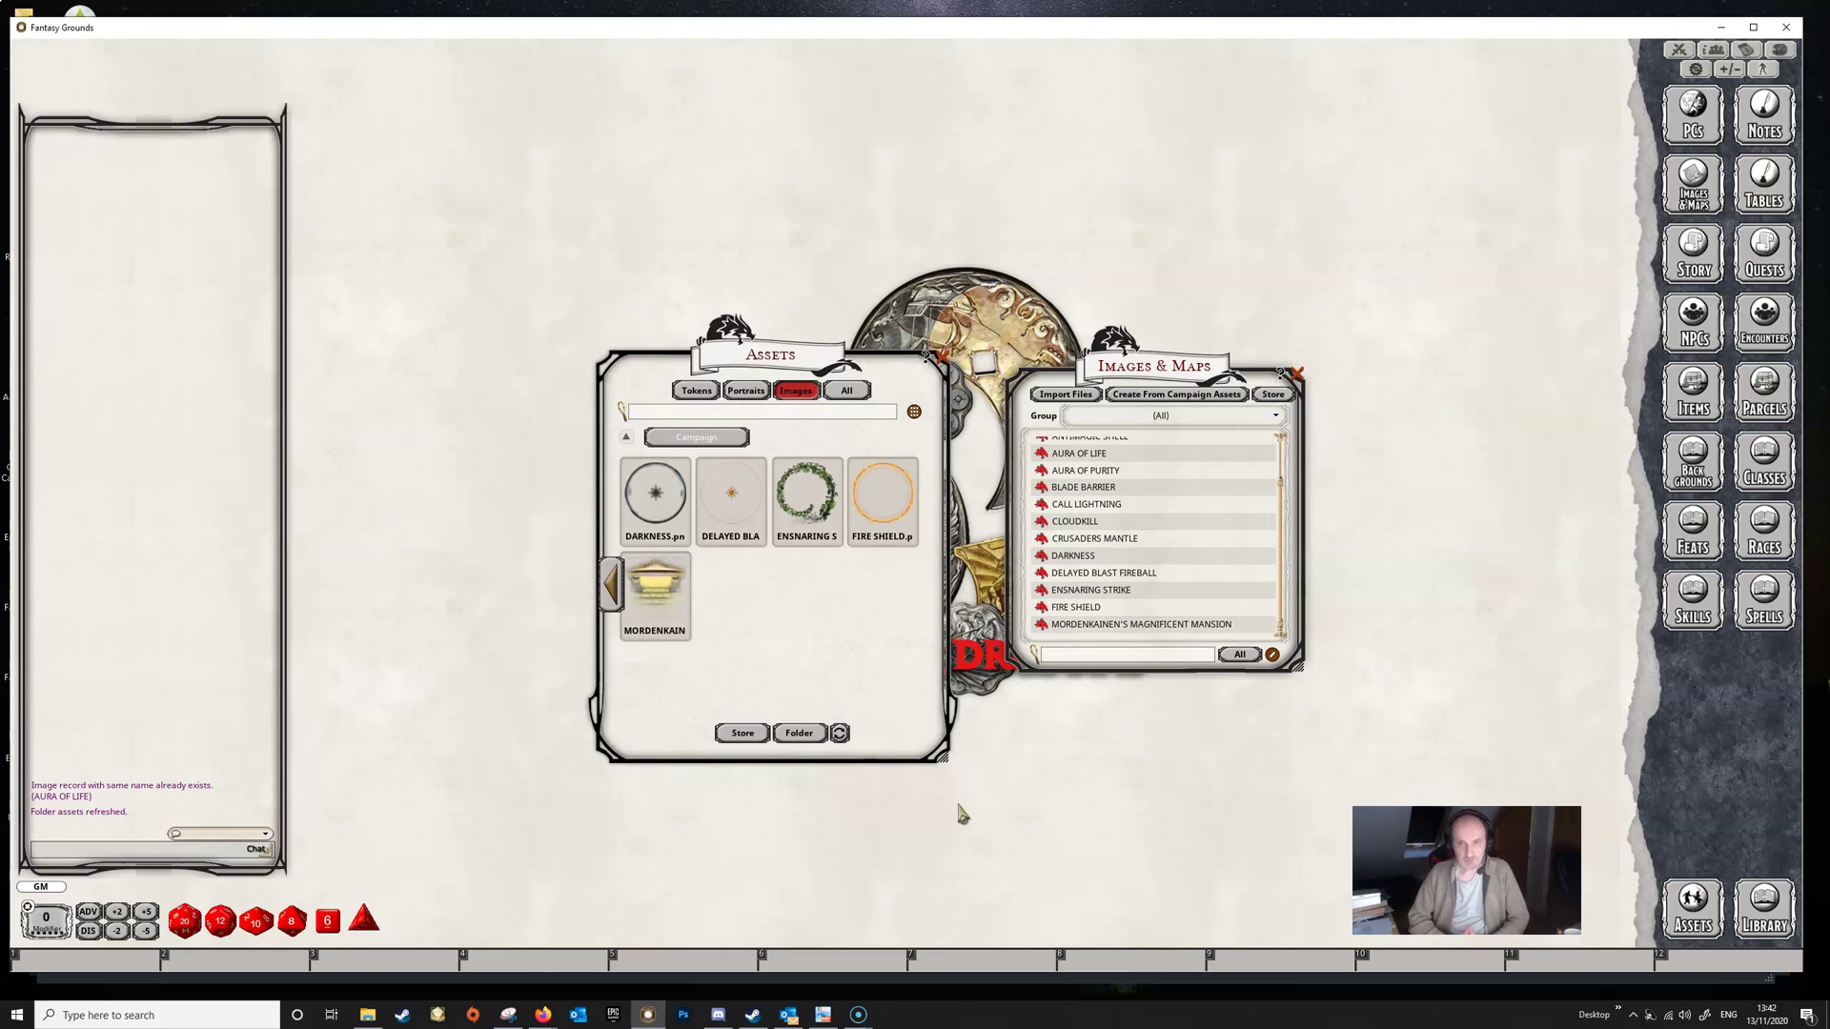
mouse_move(539, 796)
left_mouse_down()
mouse_move(410, 796)
mouse_move(61, 952)
mouse_move(35, 999)
left_mouse_up()
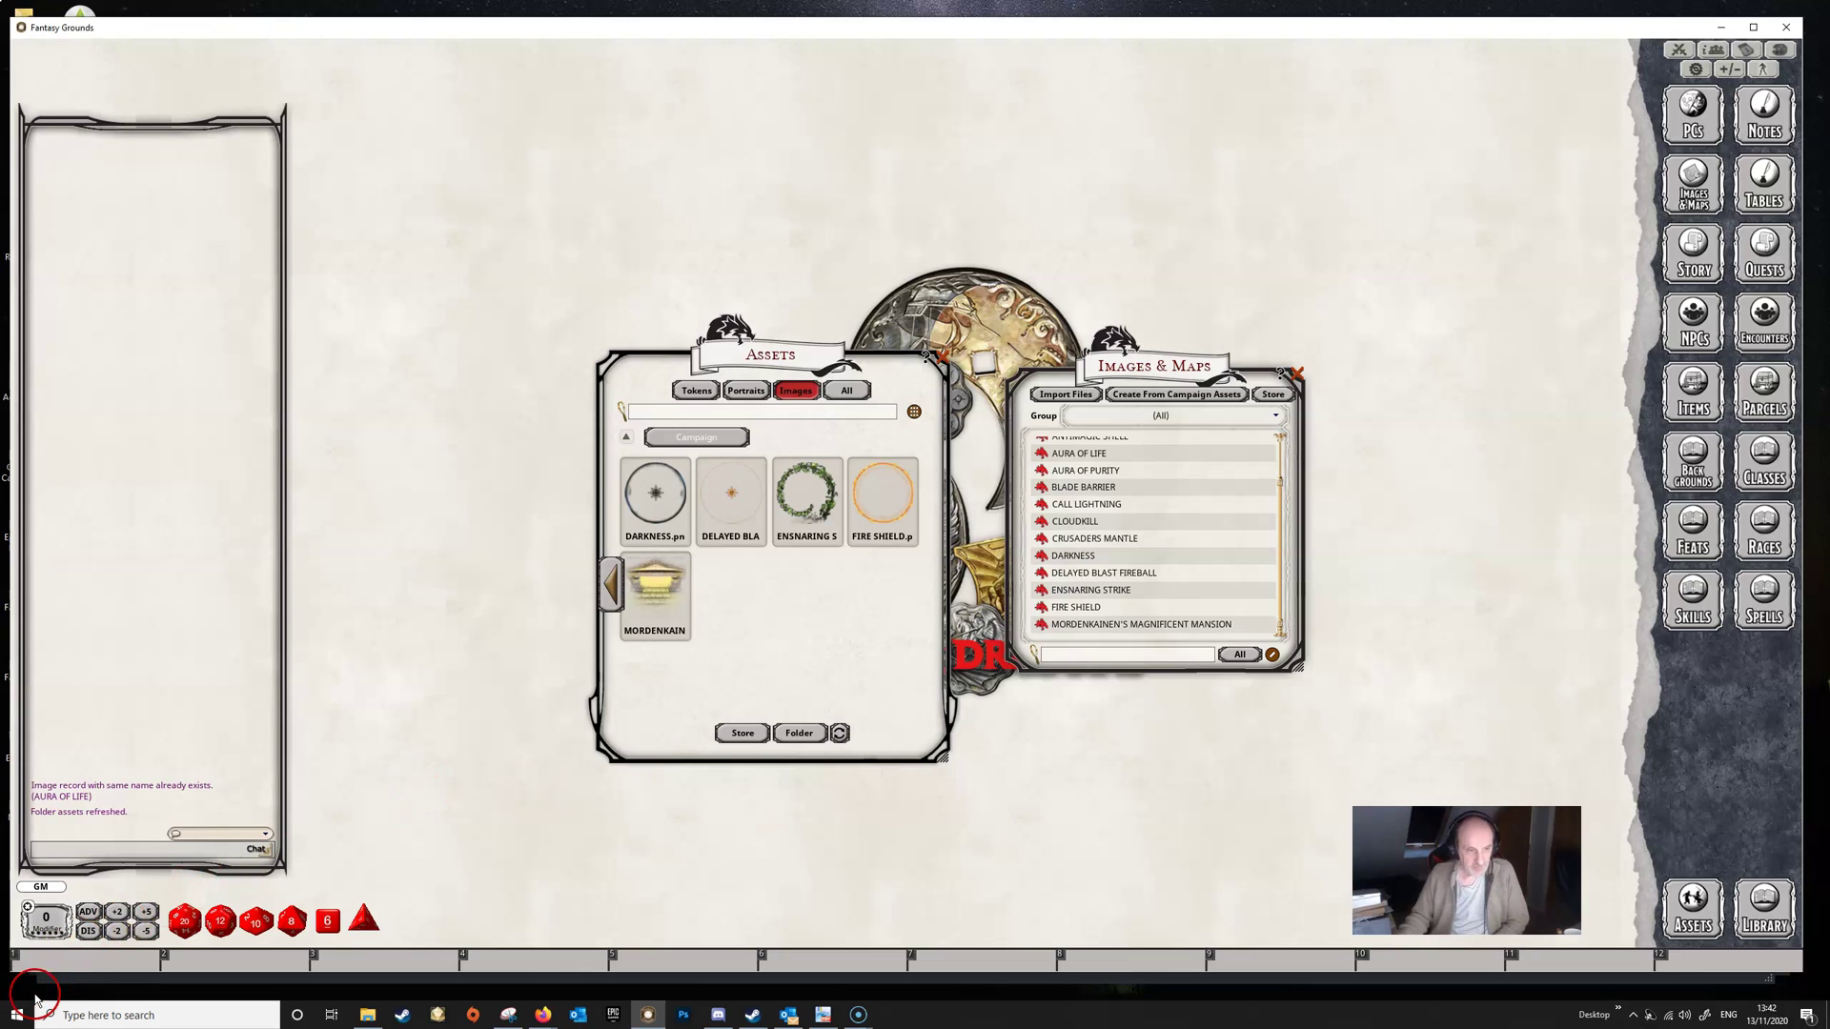